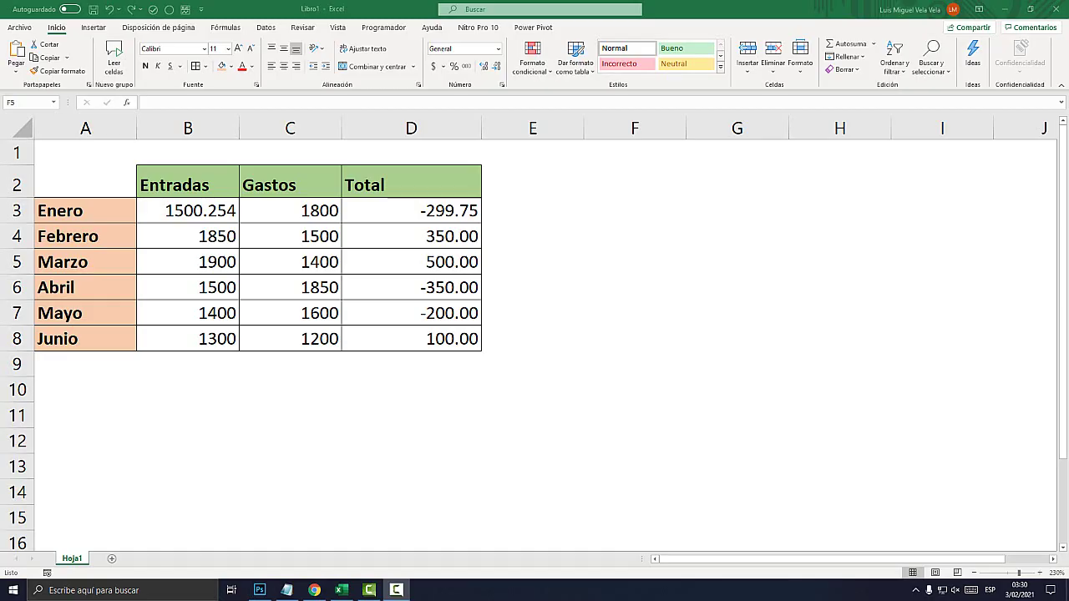
Select the Total values D3:D8, redoing the selection after an accidental move.
left_click_drag(411, 210, 411, 339)
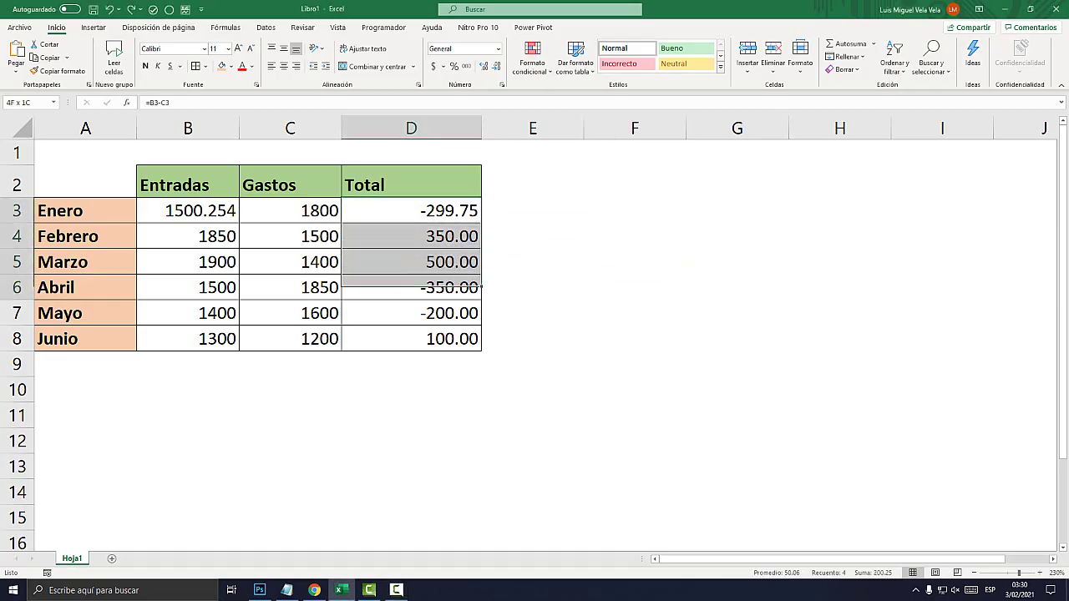
left_click(533, 313)
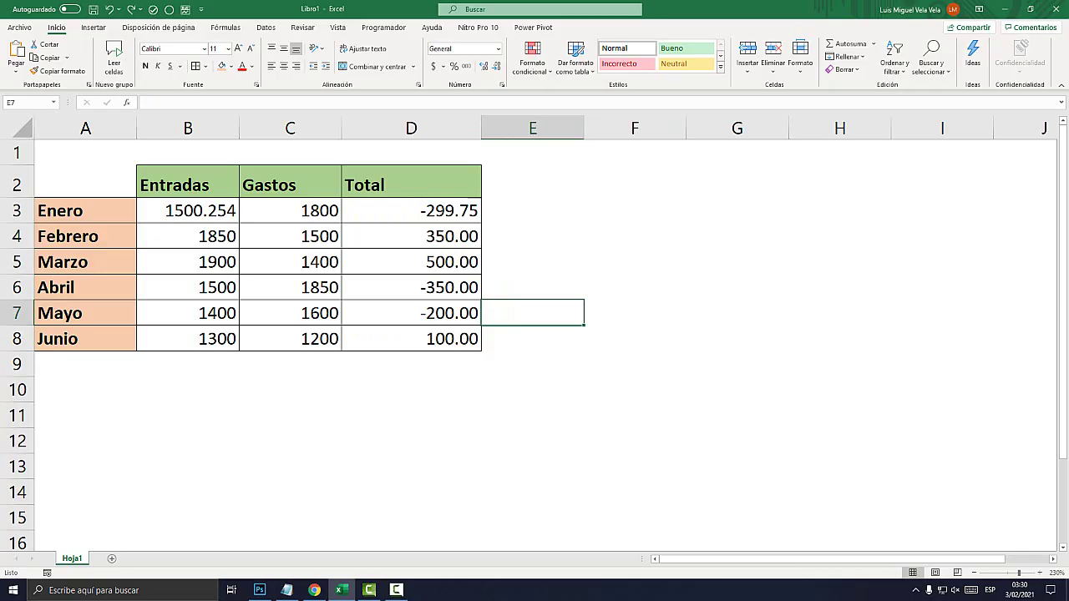
left_click_drag(410, 210, 411, 339)
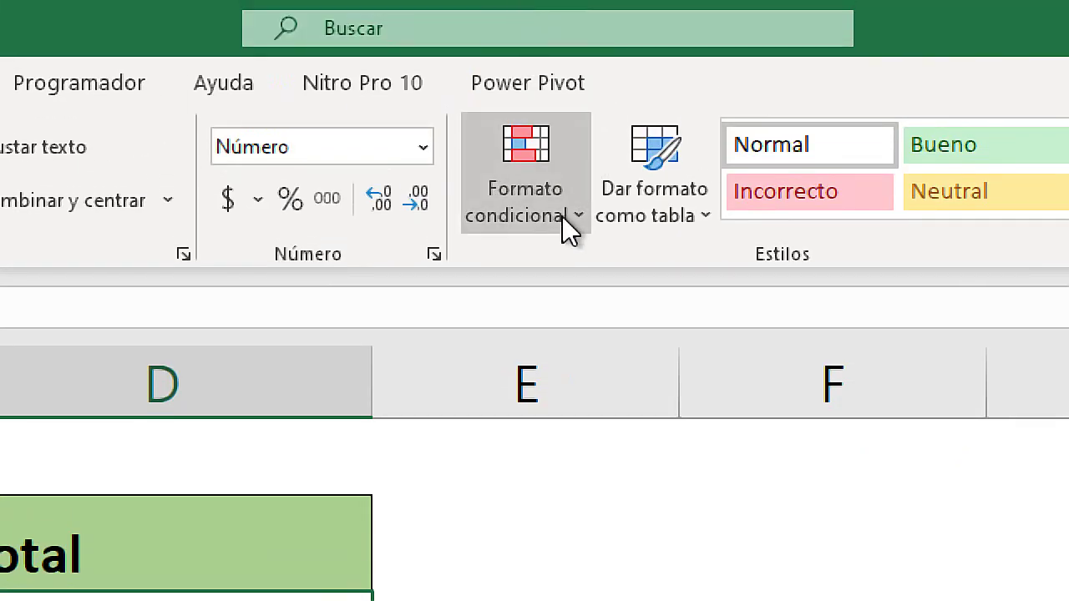
Add an Es menor que 0 rule showing -299.75, -350.00 and -200.00 in red text.
left_click(564, 218)
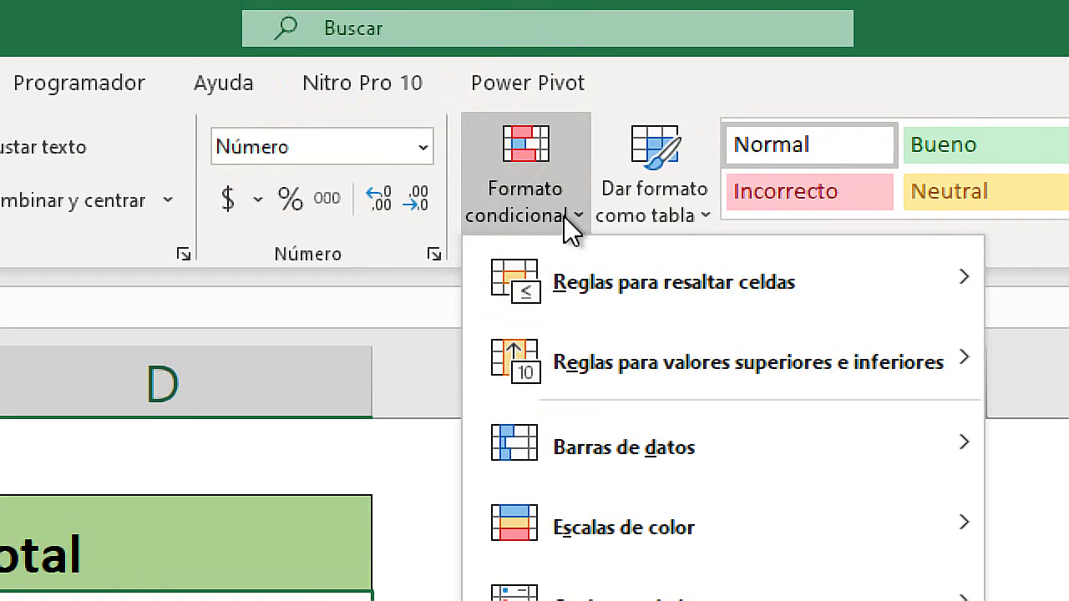
mouse_move(382, 282)
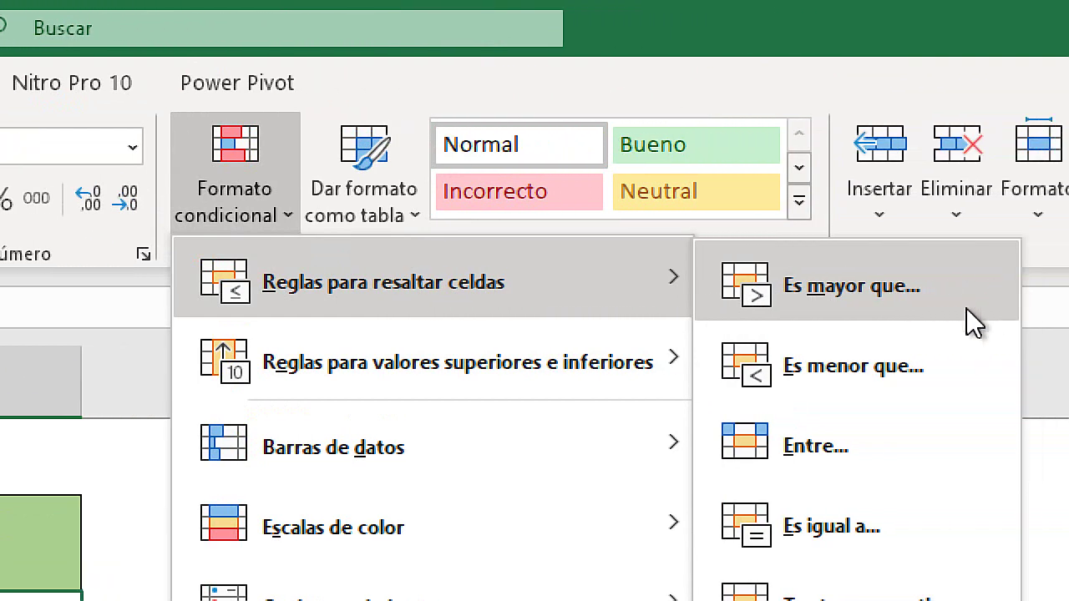
left_click(871, 366)
left_click_drag(635, 257, 542, 163)
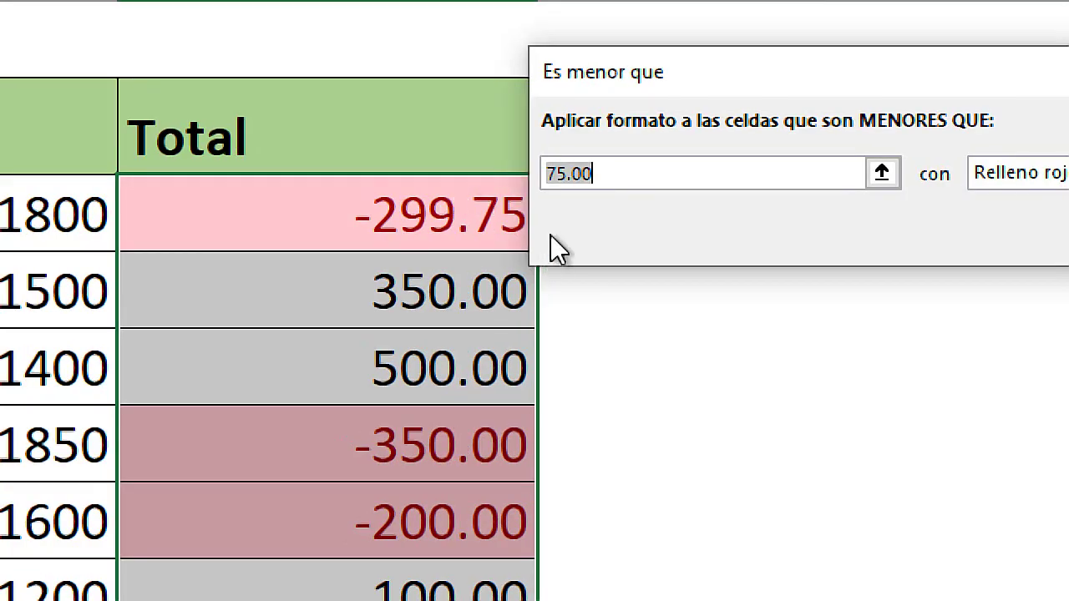
left_click_drag(592, 172, 476, 174)
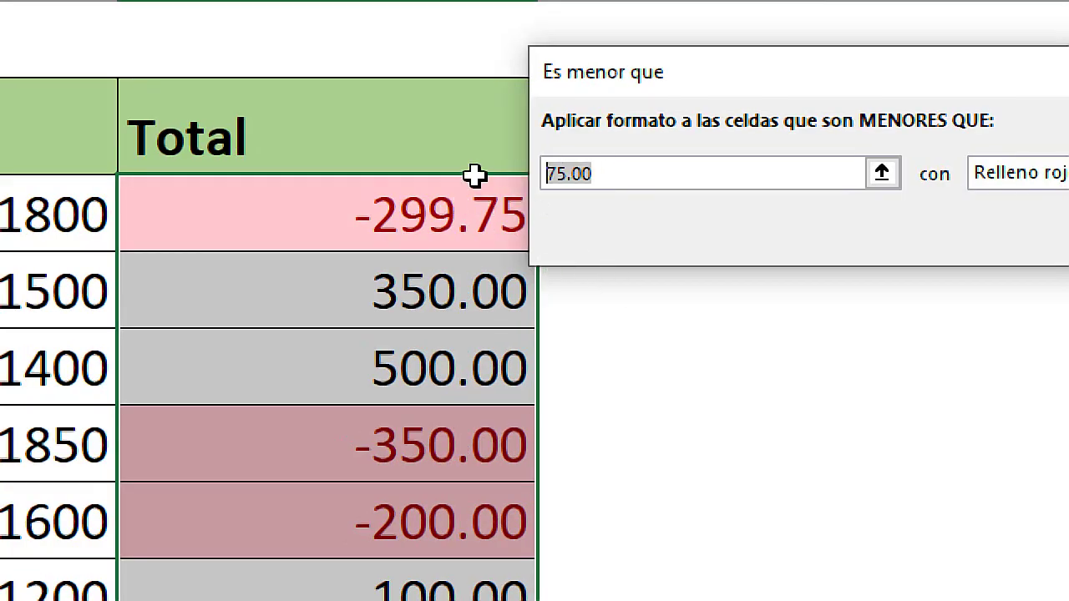
type("0")
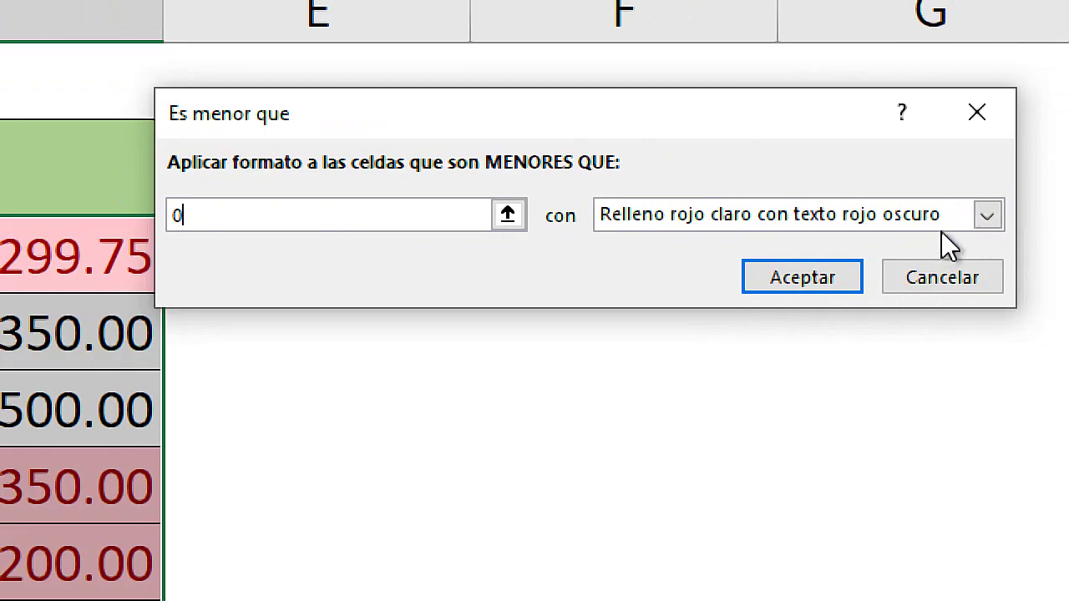
left_click(987, 219)
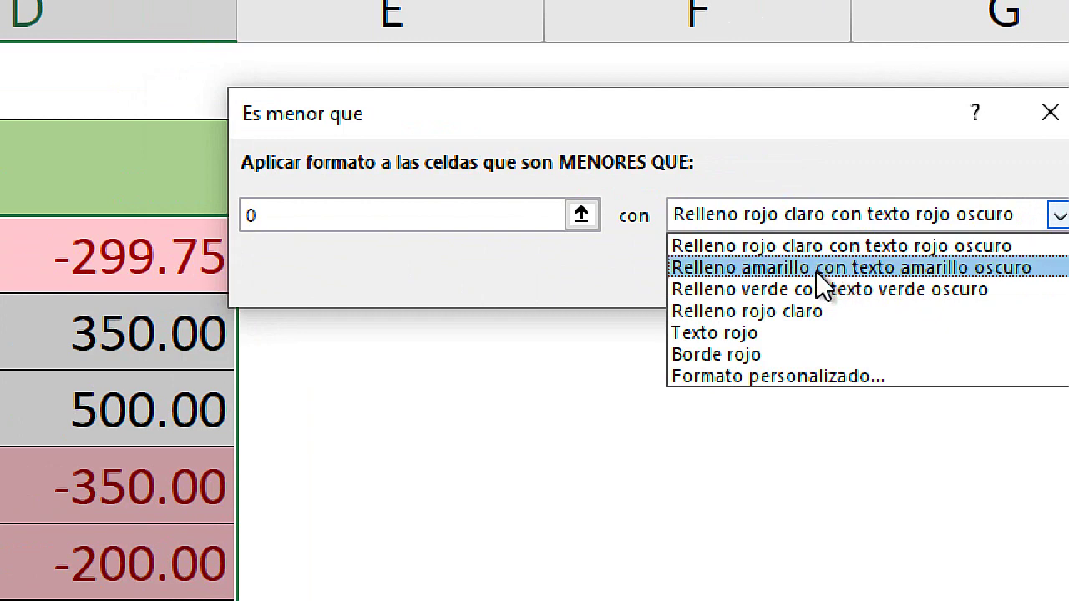
left_click(756, 334)
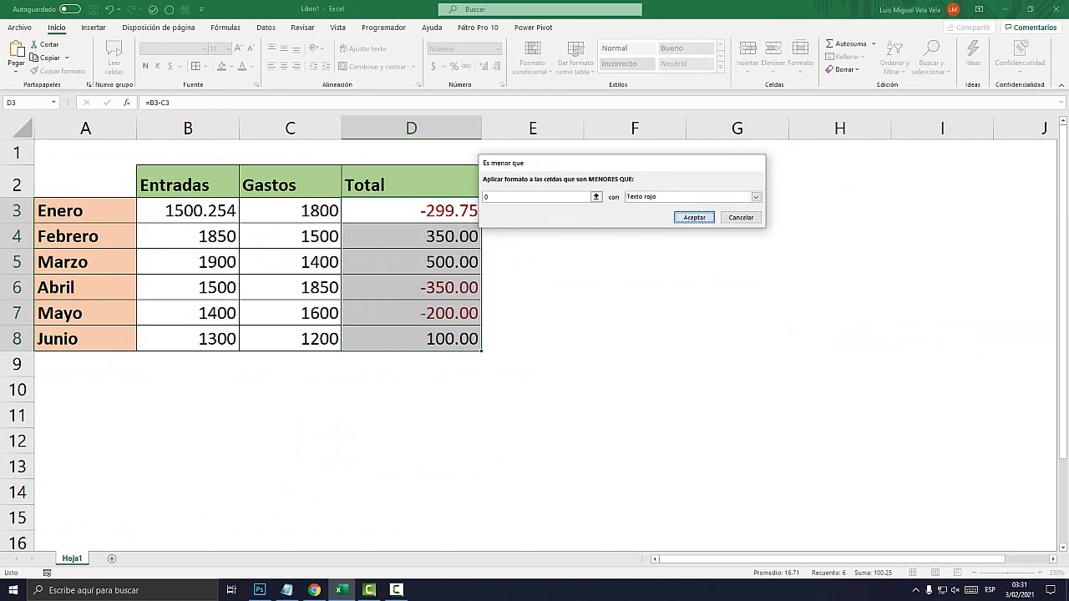
left_click(694, 218)
left_click(411, 262)
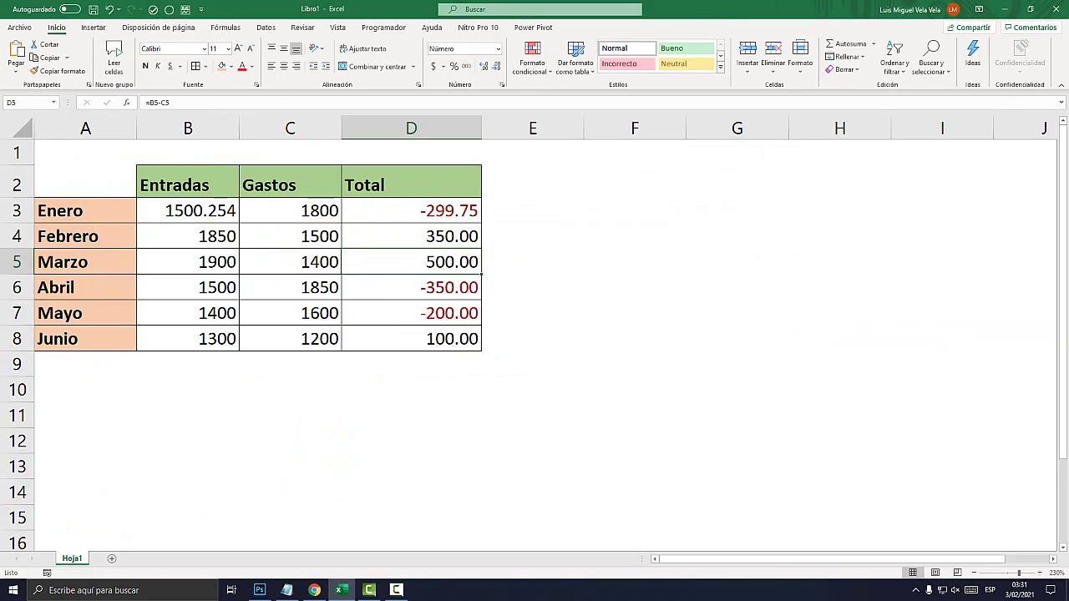
Change Enero's Gastos in C3 to 1200.
left_click_drag(411, 211, 411, 338)
left_click(410, 210)
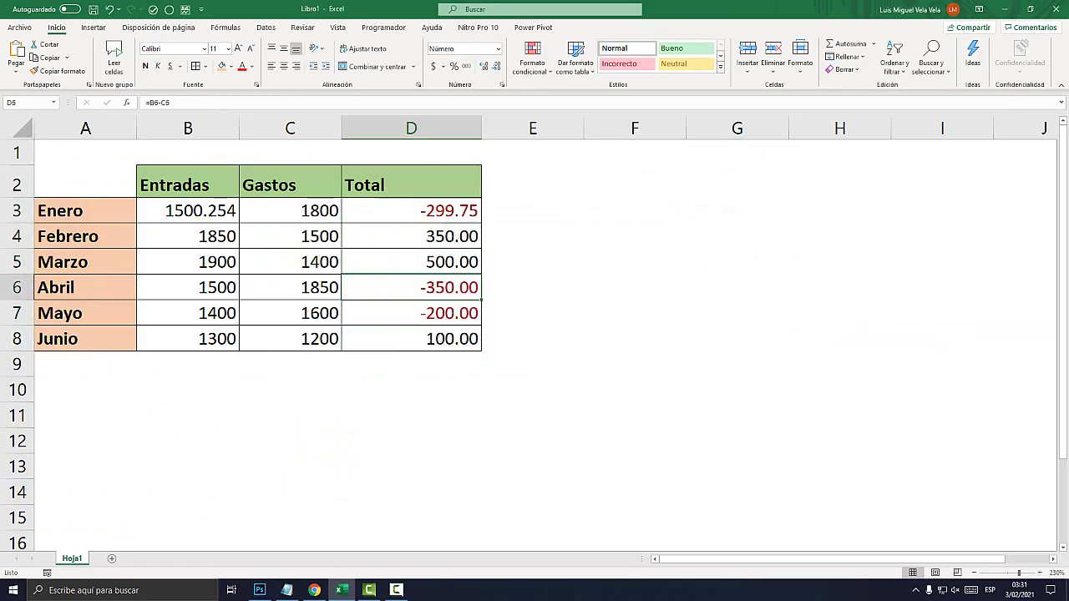
left_click(290, 210)
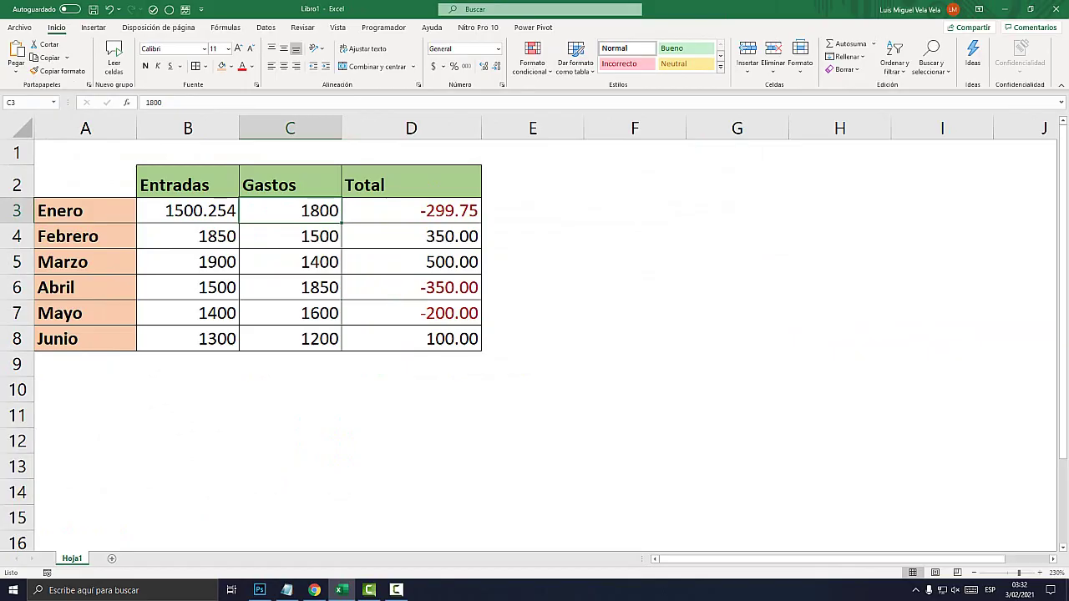
type("4")
key("BackSpace")
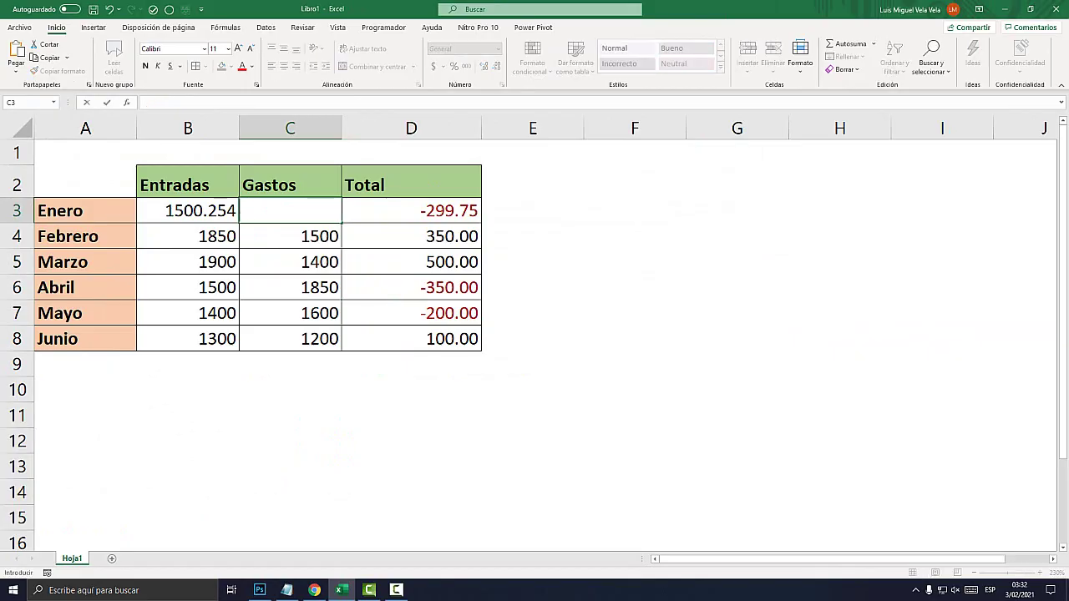
type("1200")
key("Return")
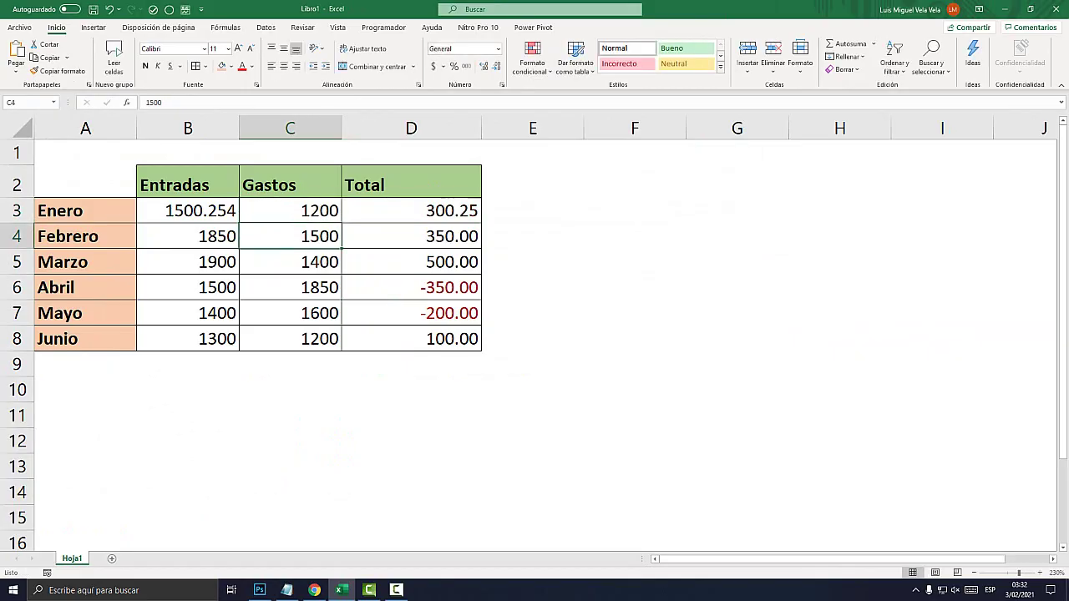
Check Enero's Total in D3, then set Gastos to 1600 for a -99.75 Total.
key("Right")
key("Up")
left_click(290, 210)
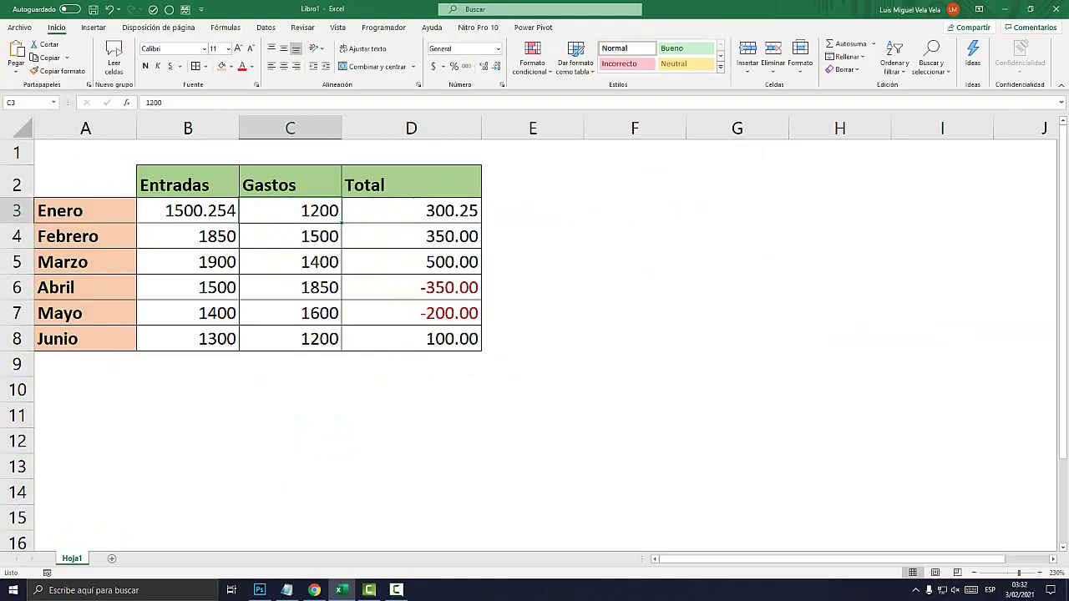
type("1600")
key("Return")
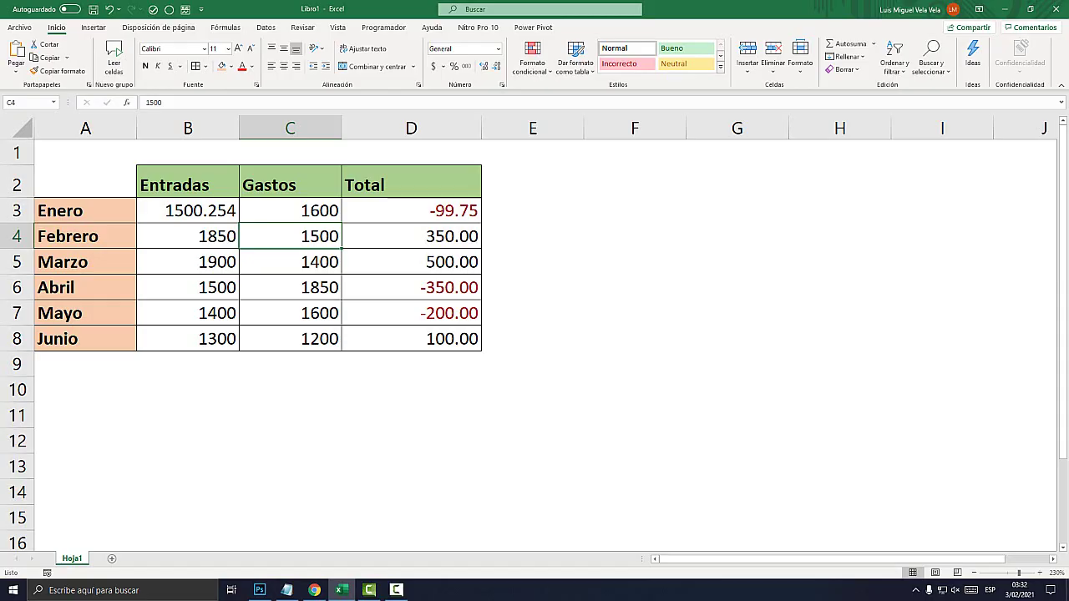
Select D3:D8, cancel an unwanted Es menor que rule, and clear the selected cells' rules.
left_click_drag(411, 211, 451, 338)
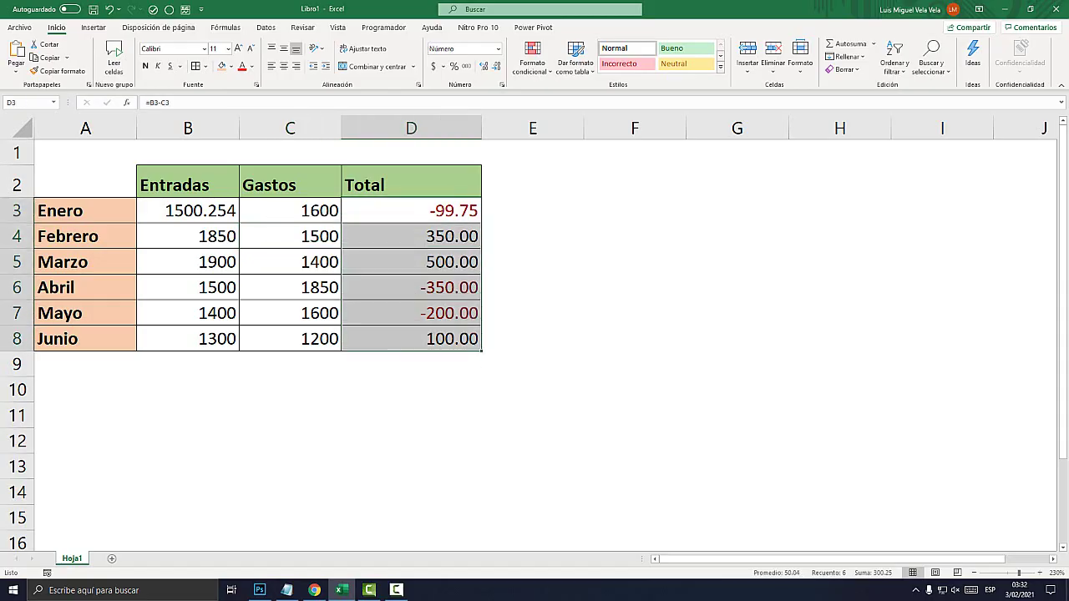
left_click(532, 58)
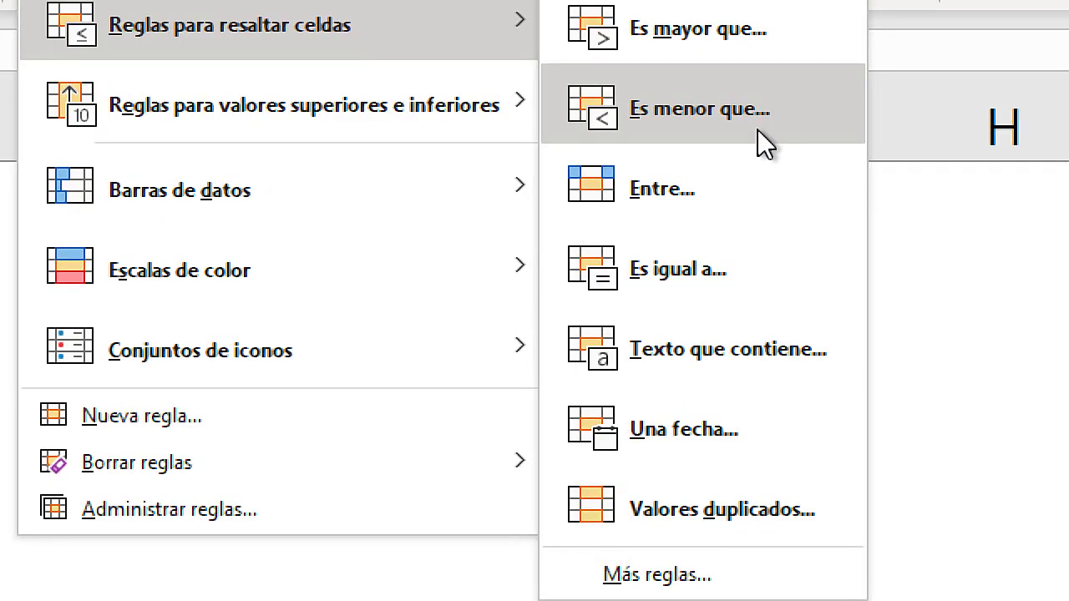
left_click(738, 123)
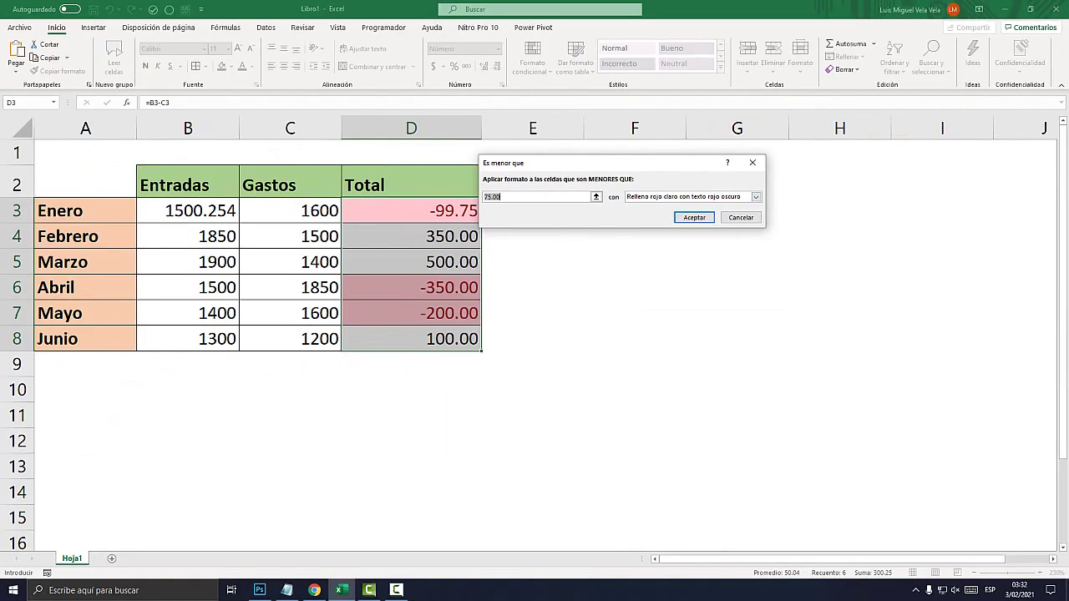
left_click_drag(607, 163, 638, 150)
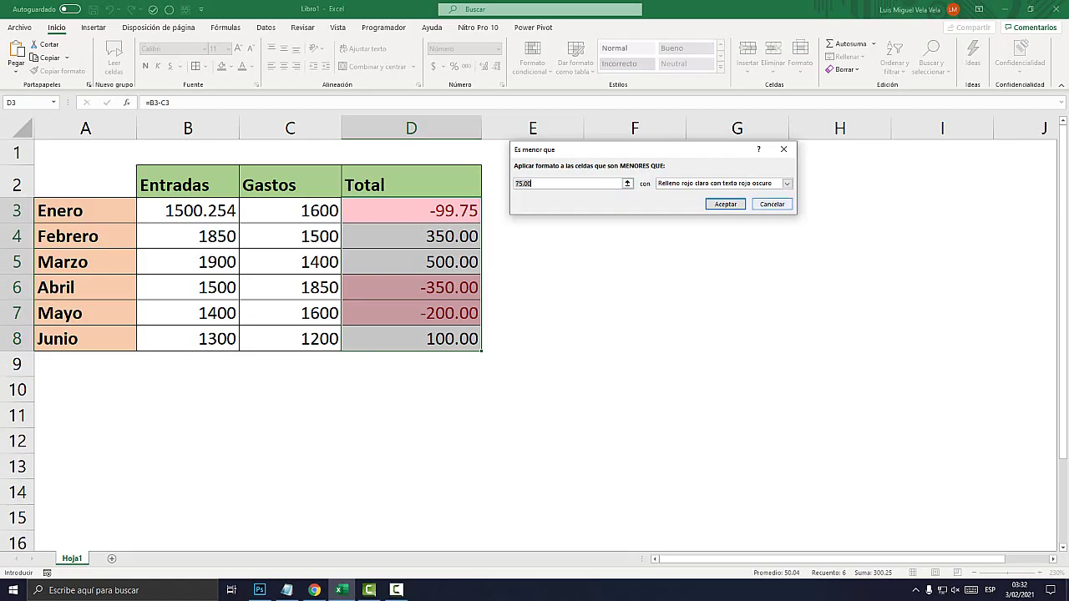
left_click(772, 203)
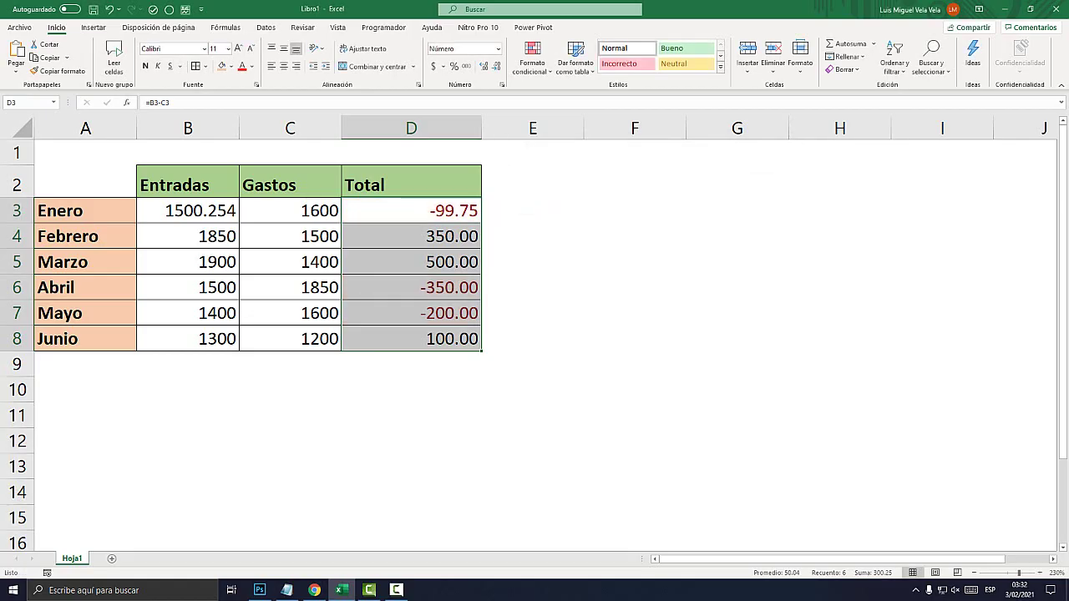
left_click(532, 58)
mouse_move(163, 247)
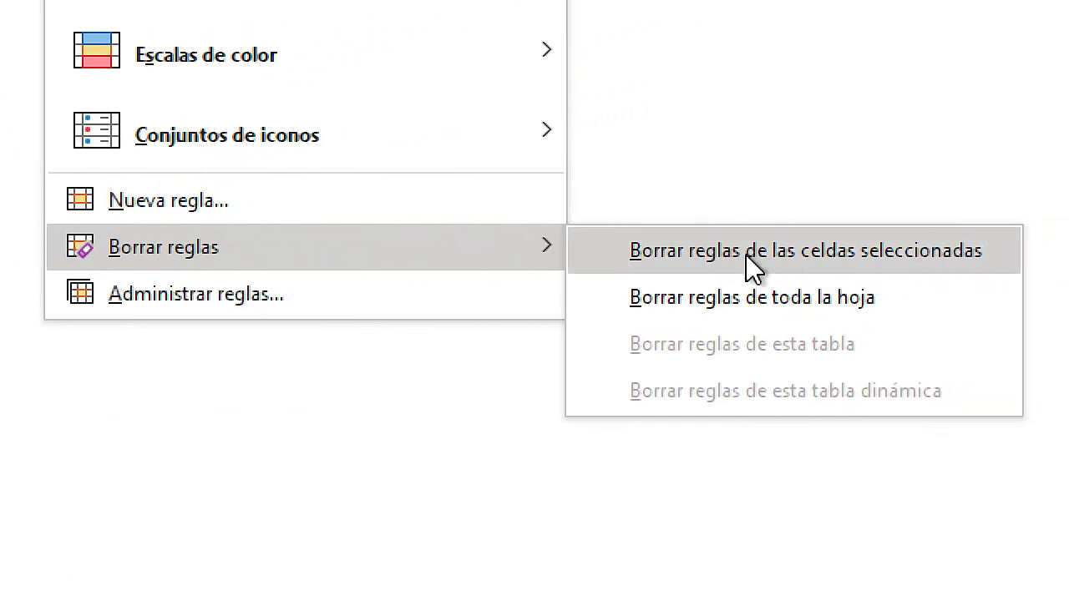
left_click(861, 248)
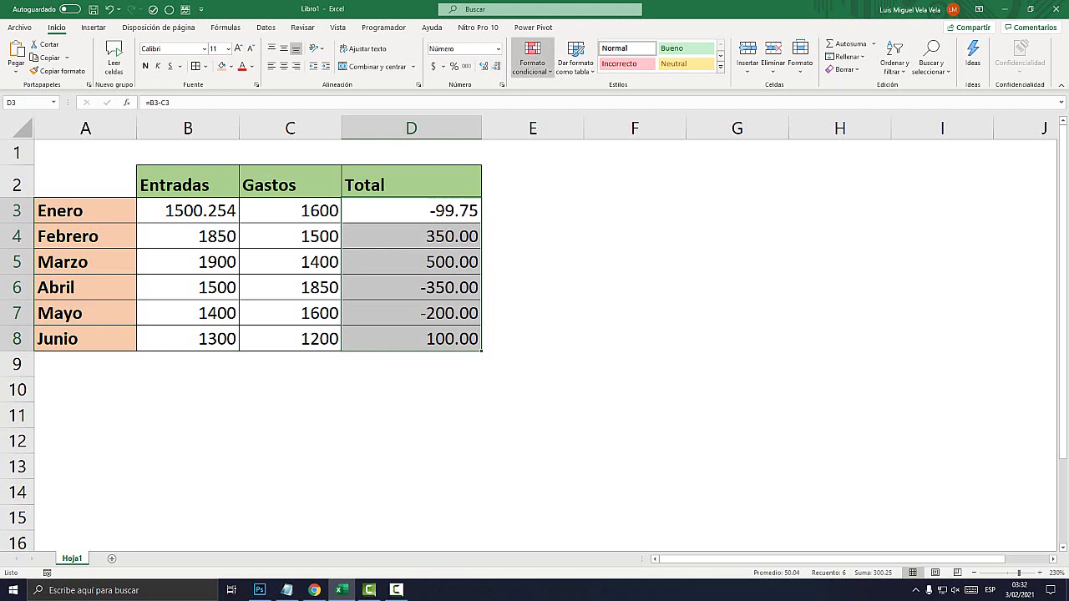
Start an Es menor que rule with threshold 0 and choose Formato personalizado for it.
left_click(532, 59)
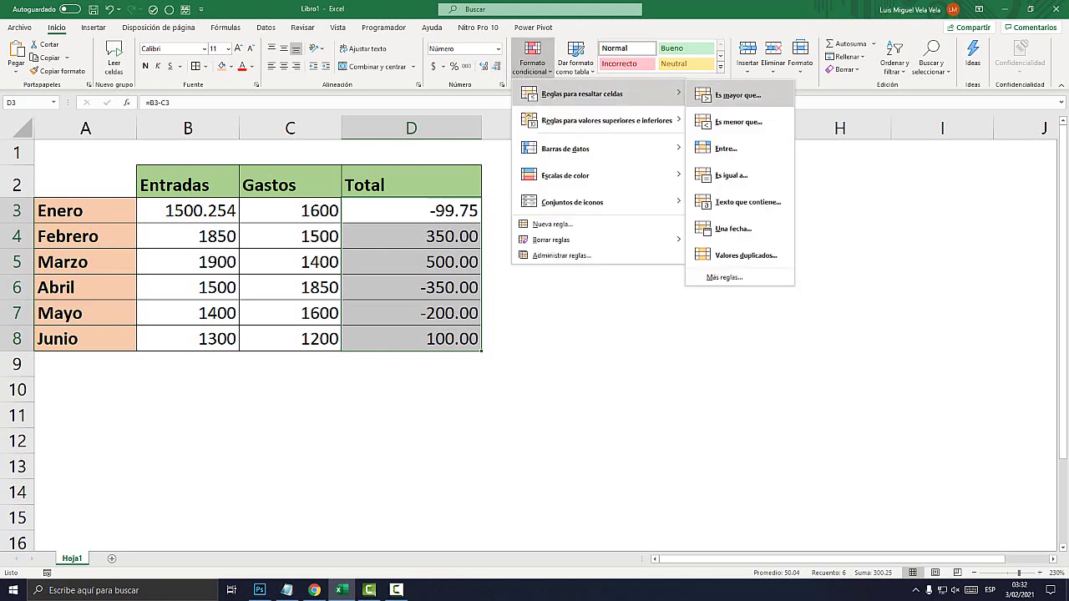
left_click(735, 121)
left_click_drag(703, 153, 702, 151)
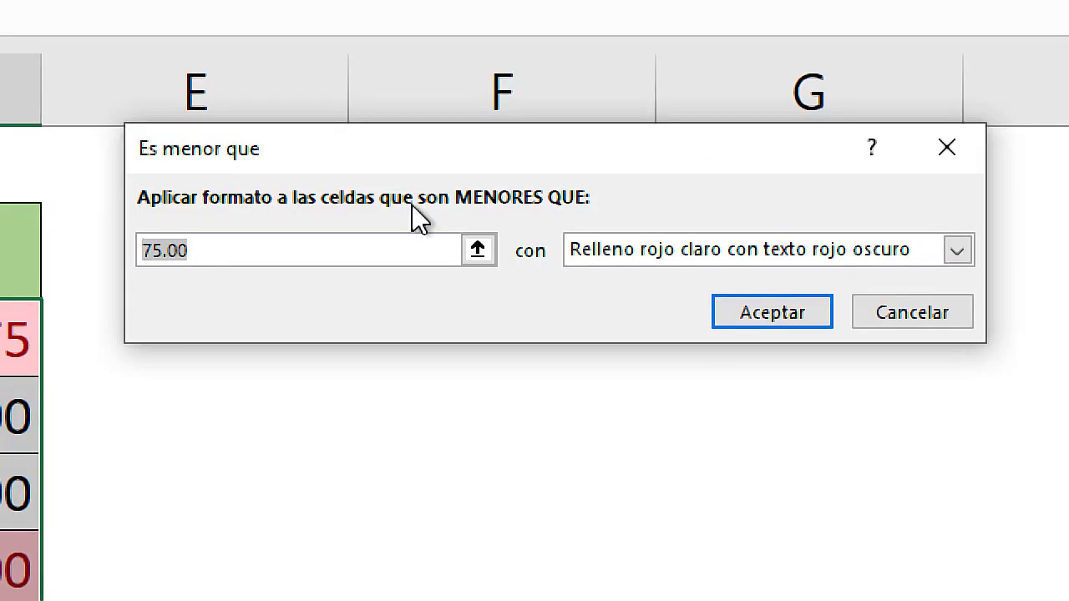
left_click(561, 179)
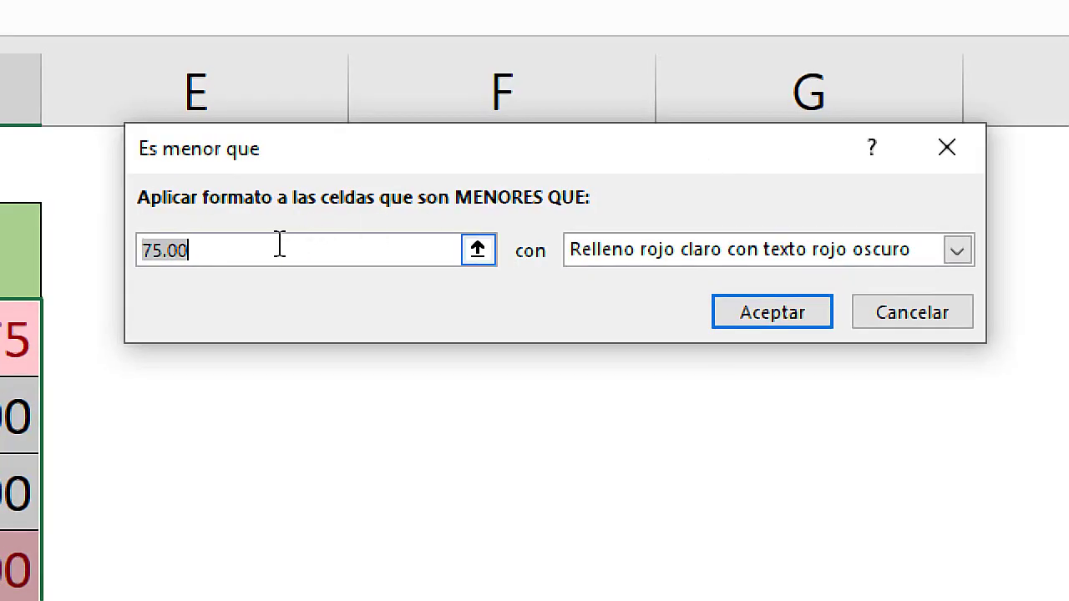
key("BackSpace")
key("BackSpace")
key("BackSpace")
type("0")
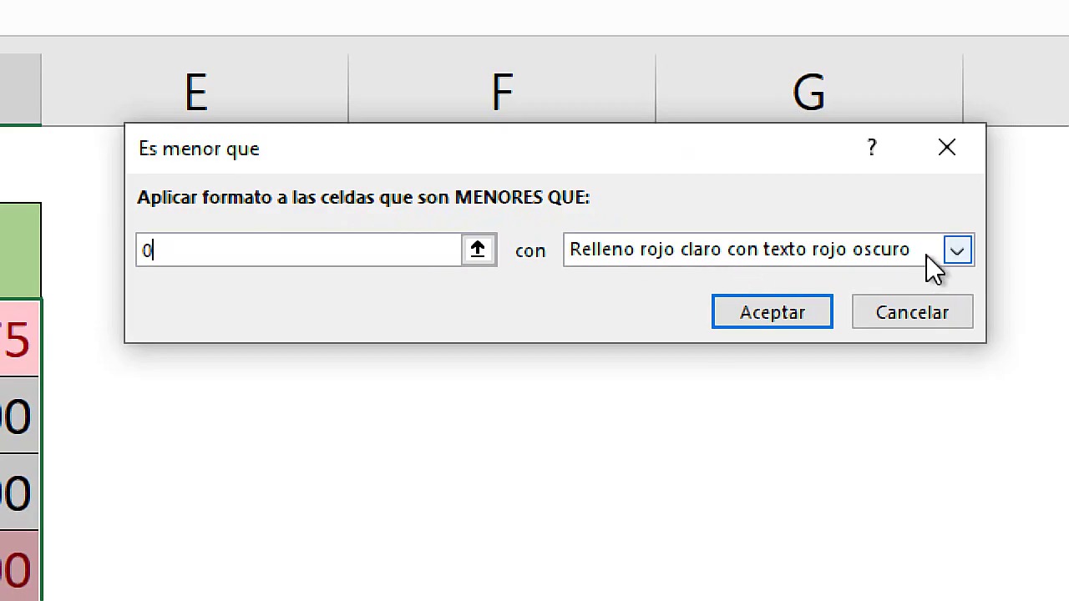
left_click(957, 250)
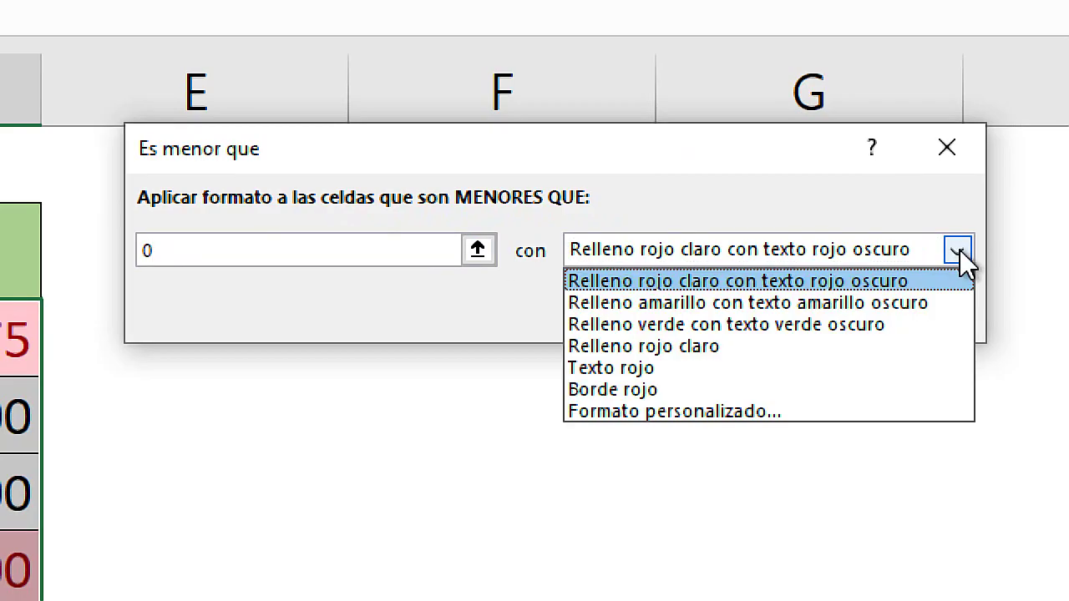
left_click(735, 406)
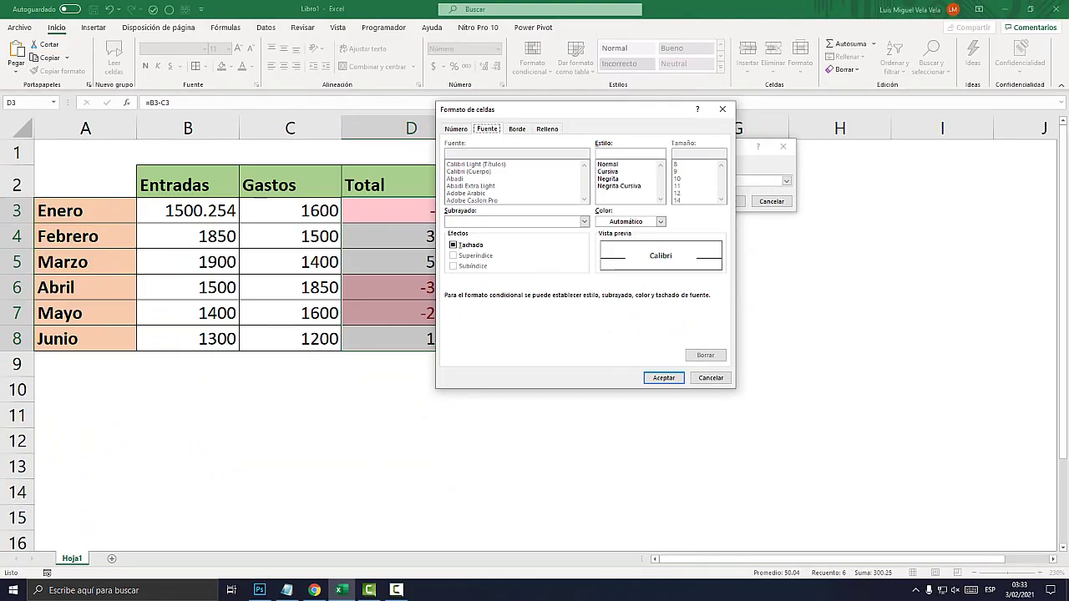
Give the custom format a light grey fill with a gold thin crosshatch pattern.
left_click(548, 128)
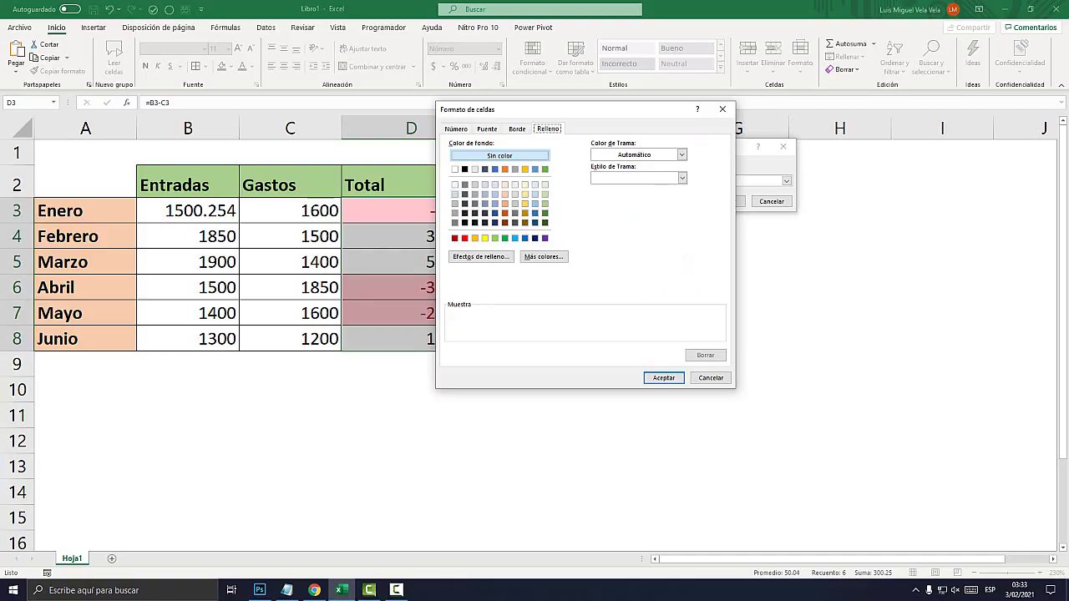
left_click(456, 193)
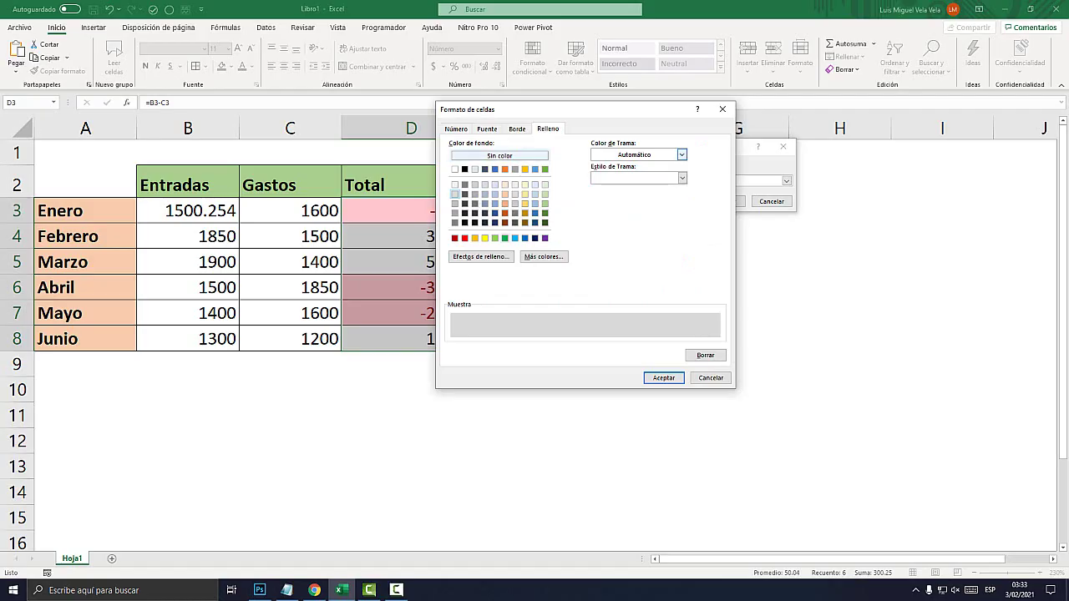
left_click(681, 154)
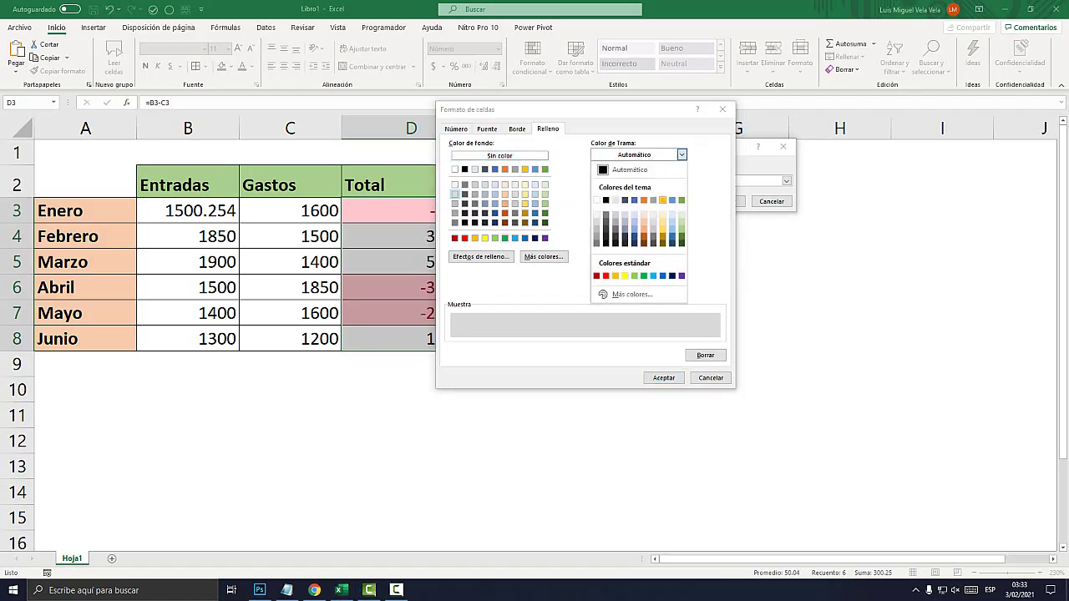
left_click(662, 200)
left_click(681, 178)
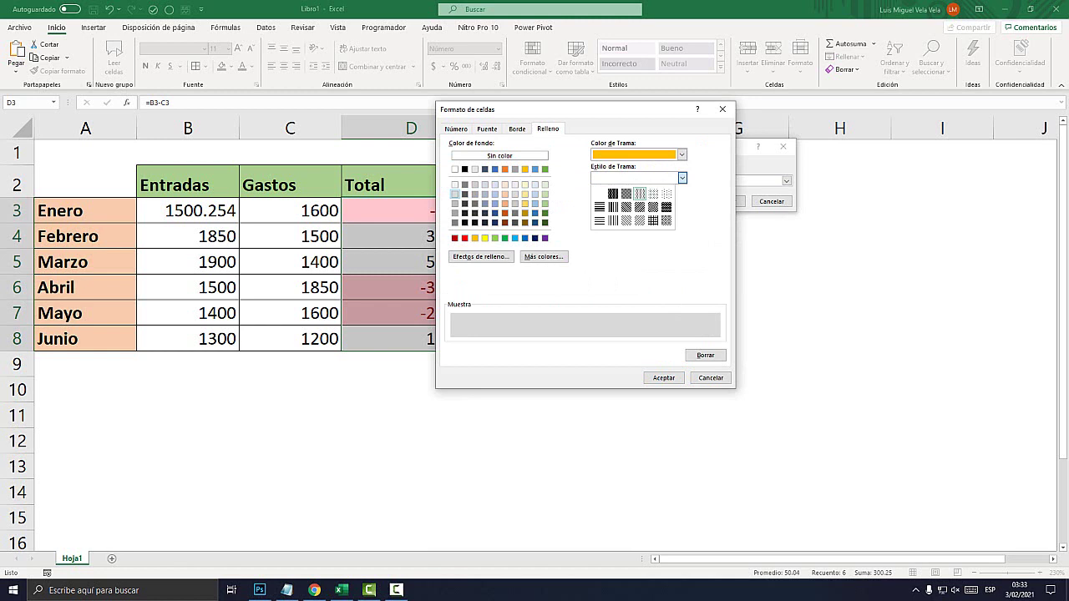
left_click(640, 194)
left_click(682, 178)
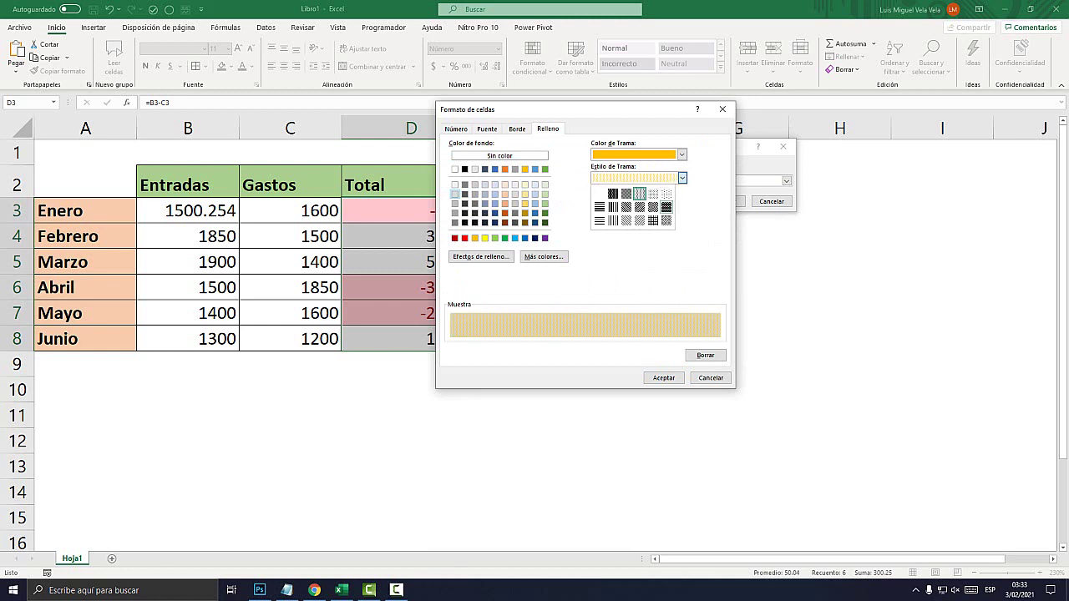
left_click(656, 222)
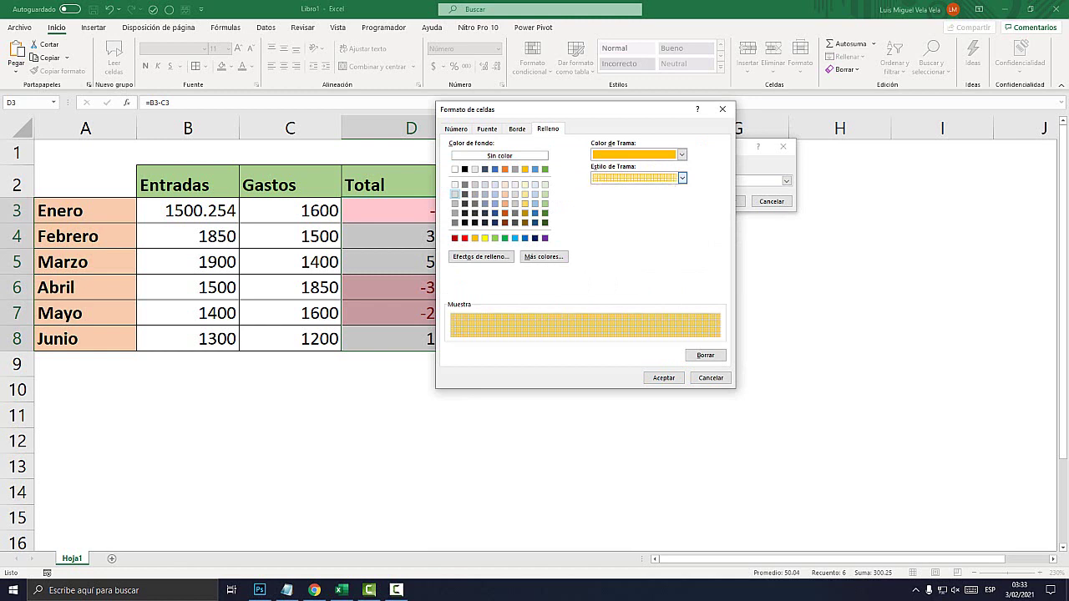
Set the font colour to red and apply the less-than-0 rule.
left_click(487, 128)
left_click(660, 221)
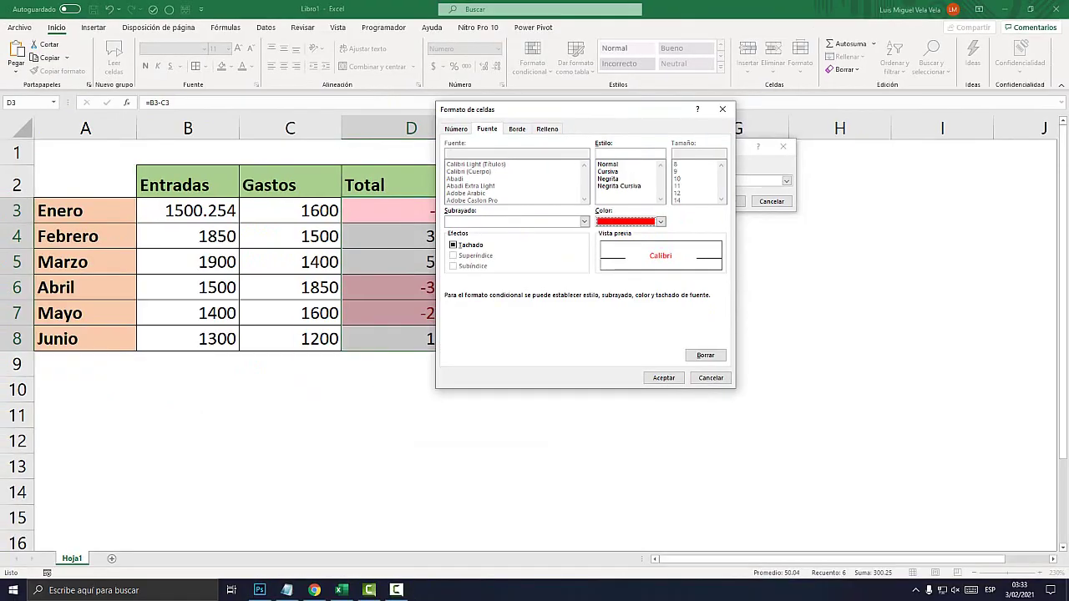
left_click(664, 377)
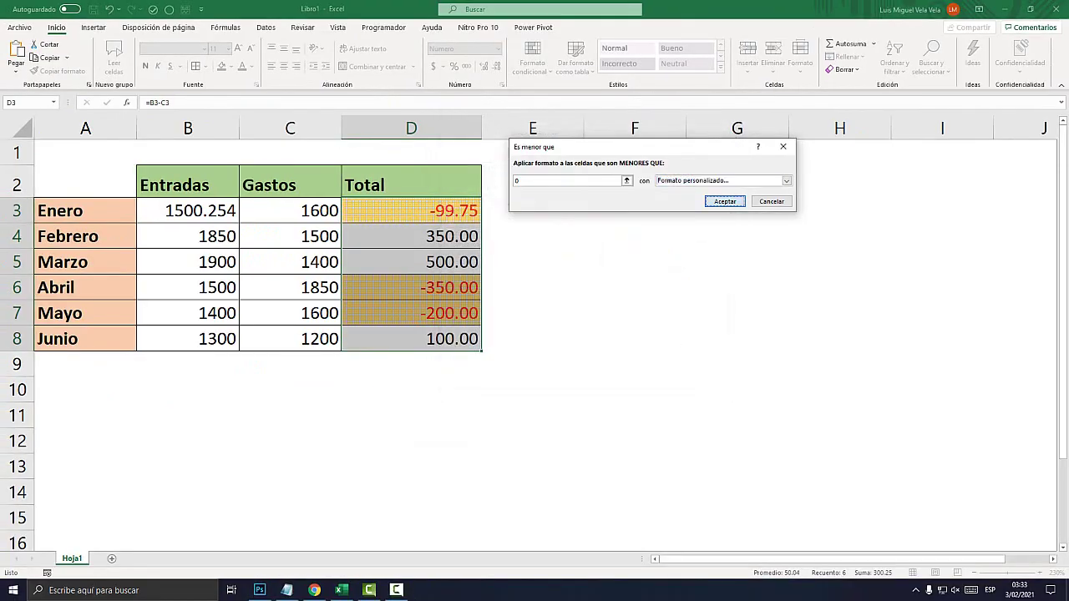
left_click(725, 201)
left_click(635, 287)
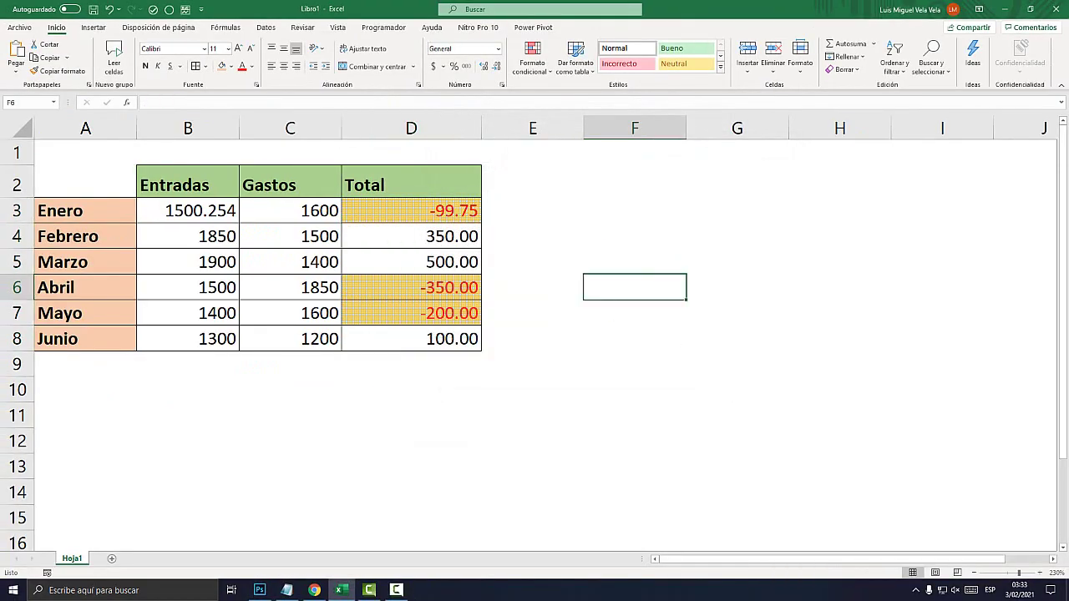
Select D3:D8 with the arrow keys and clear its conditional formatting rules.
key("Left")
key("Left")
key("Down")
key("Down")
key("Up")
key("Up")
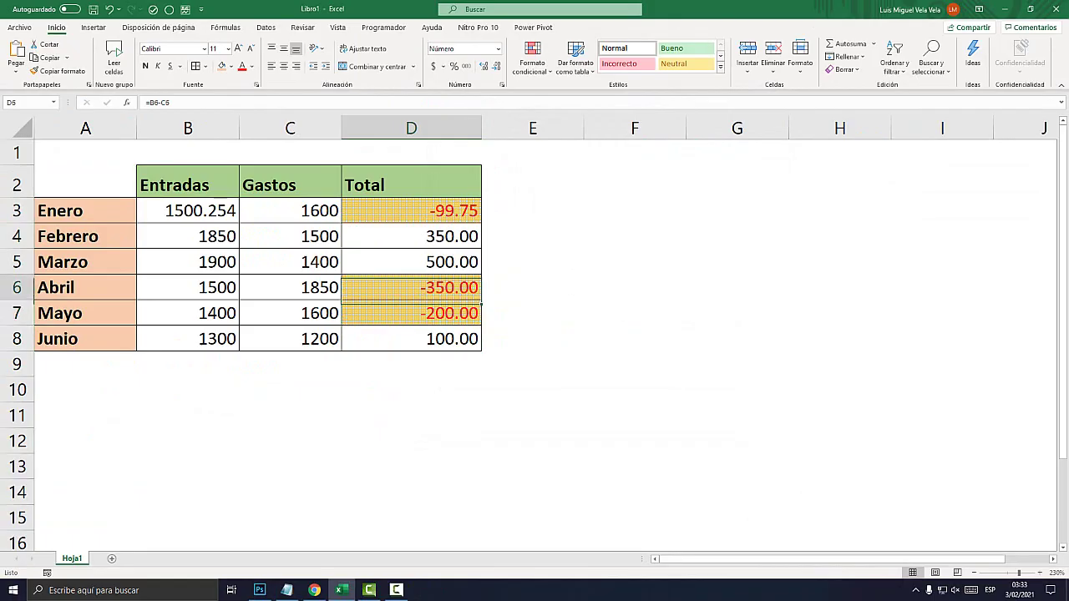
key("Up")
key("Up")
key("Up")
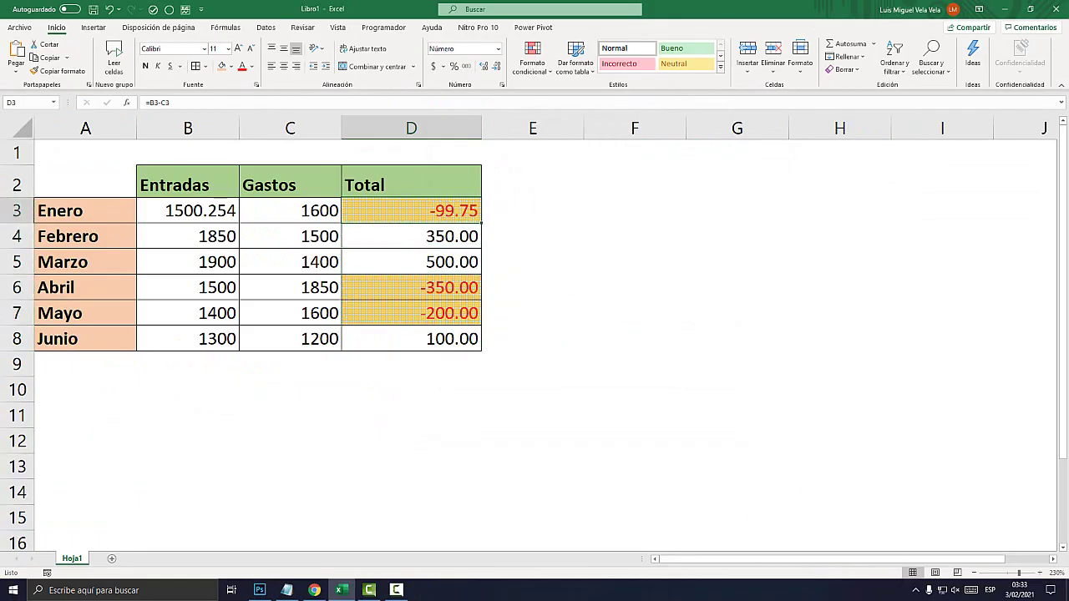
key("shift+Down")
key("shift+Down")
key("shift+Down")
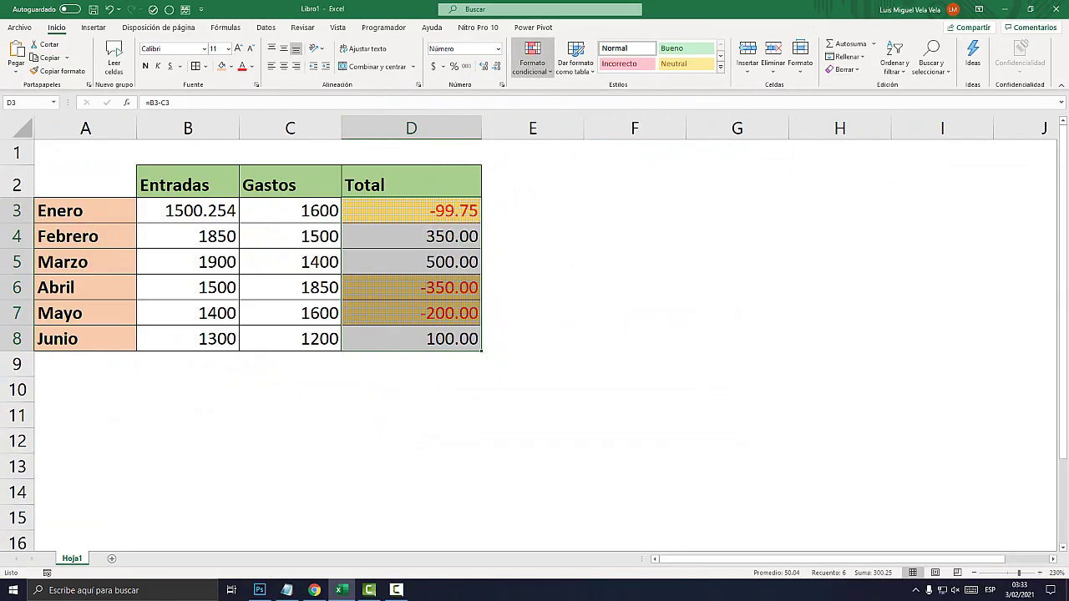
left_click(532, 63)
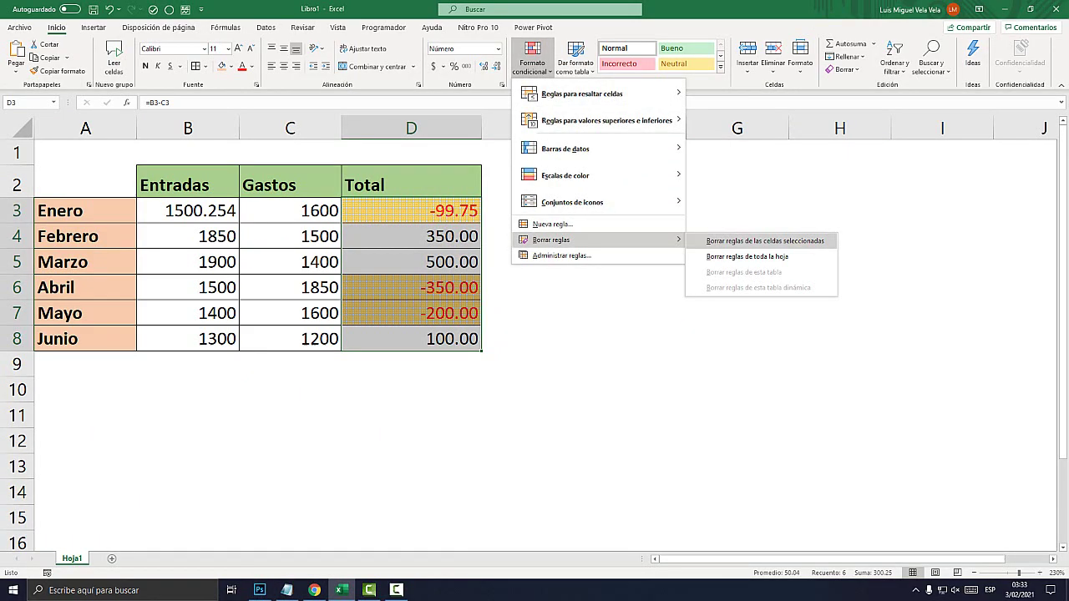
left_click(764, 240)
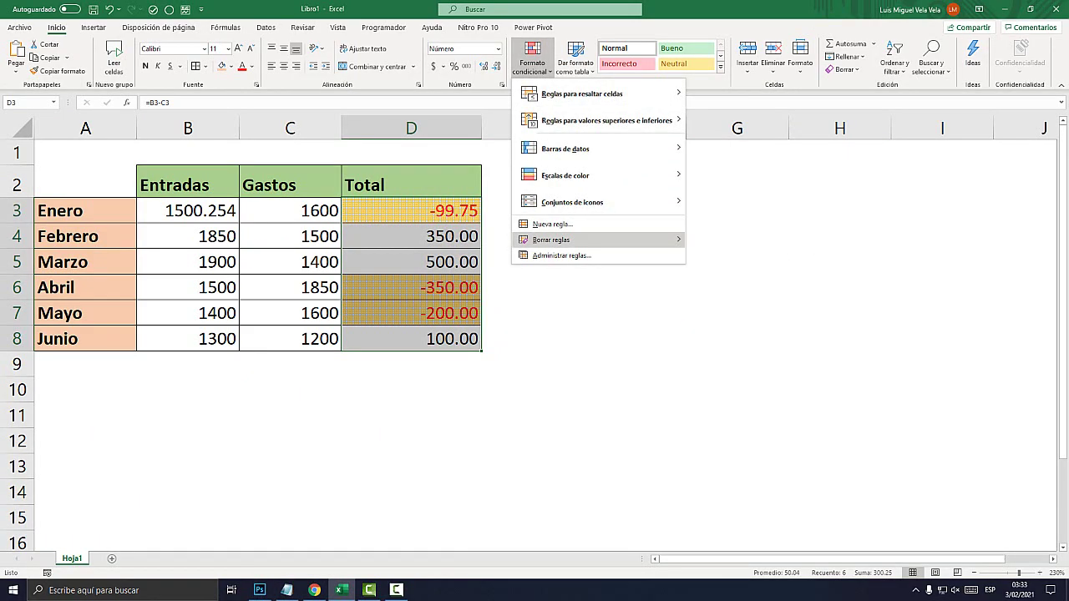
left_click(635, 312)
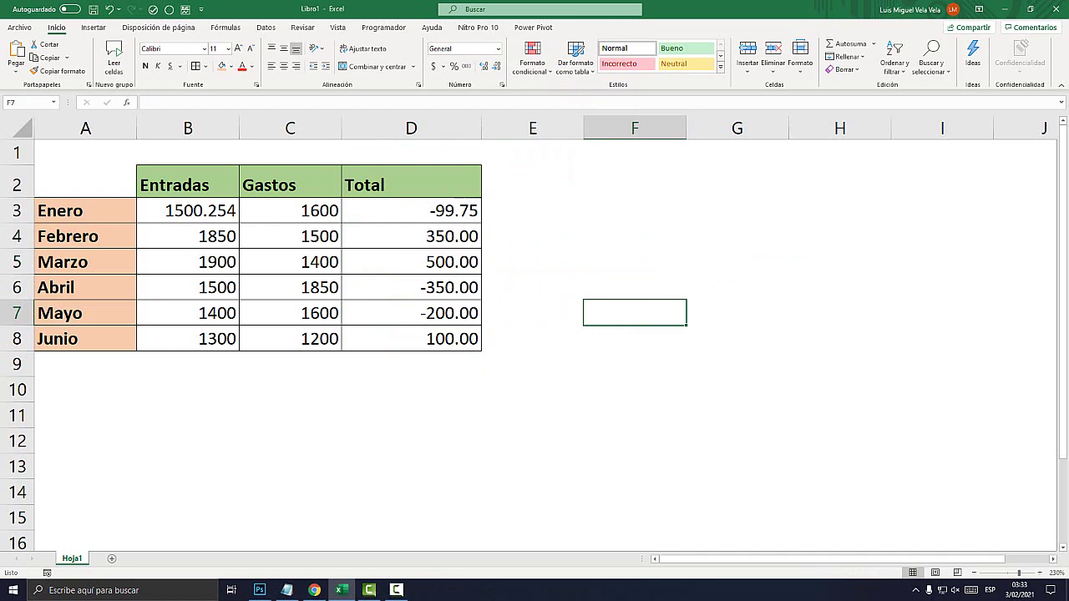
left_click(287, 590)
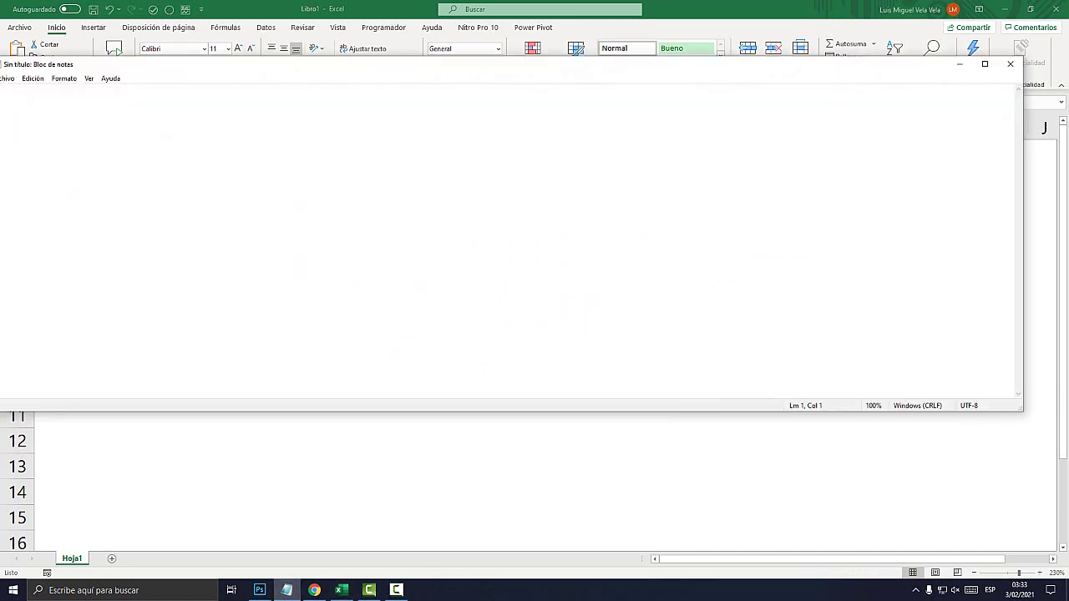
mouse_move(373, 66)
left_mouse_down()
mouse_move(445, 119)
mouse_move(626, 196)
left_mouse_up()
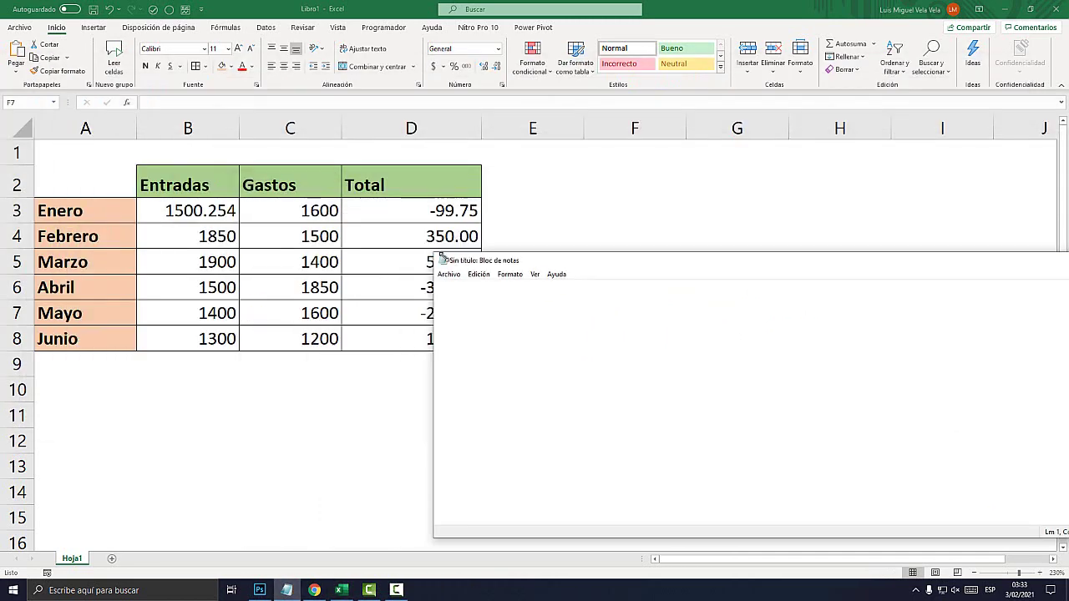
mouse_move(364, 190)
left_mouse_down()
mouse_move(339, 282)
mouse_move(388, 323)
left_mouse_up()
key("alt+Tab")
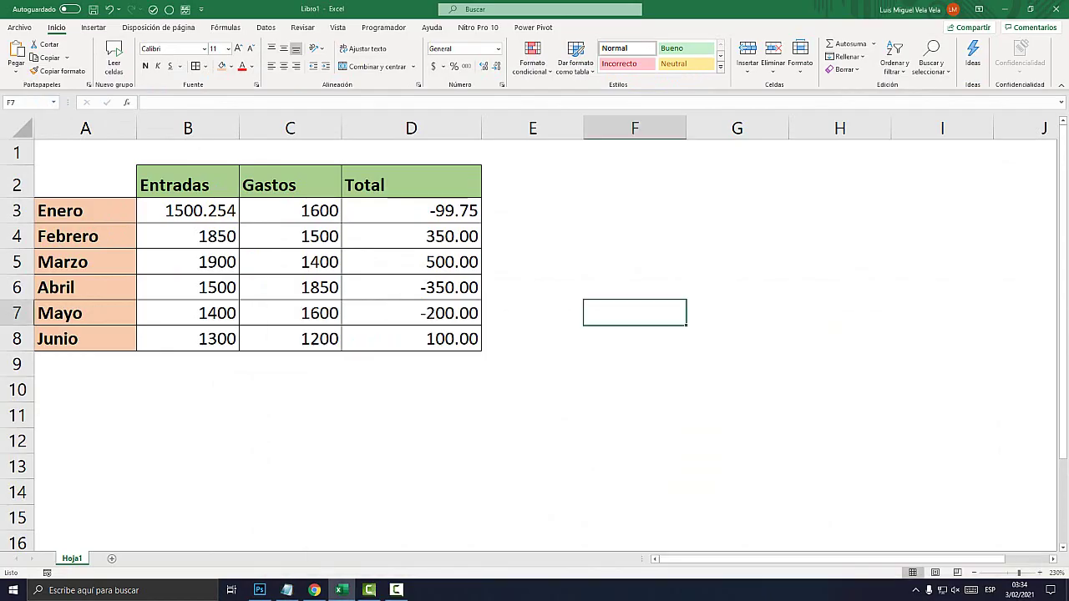
left_click_drag(410, 210, 410, 338)
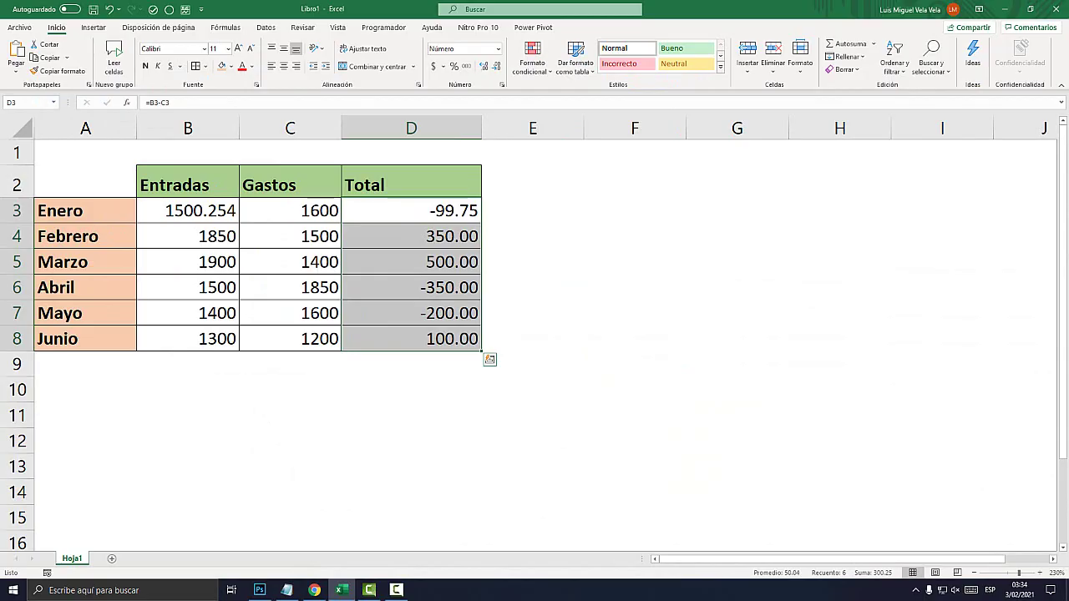
left_click_drag(411, 210, 411, 338)
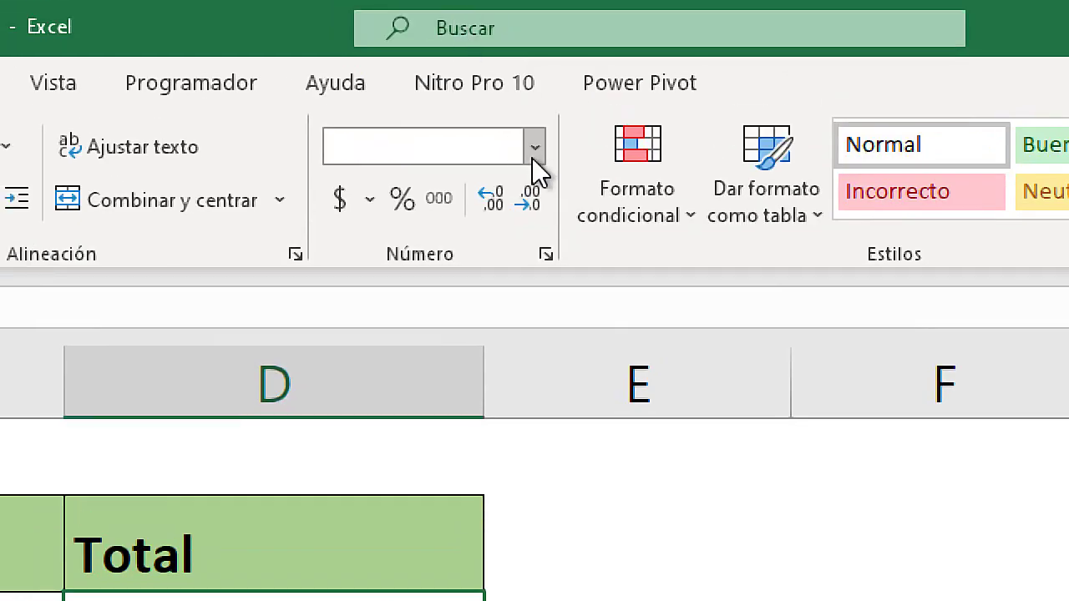
Open Más formatos de número at Personalizada with #,##0.00 selected, plus a blank Notepad.
left_click(532, 156)
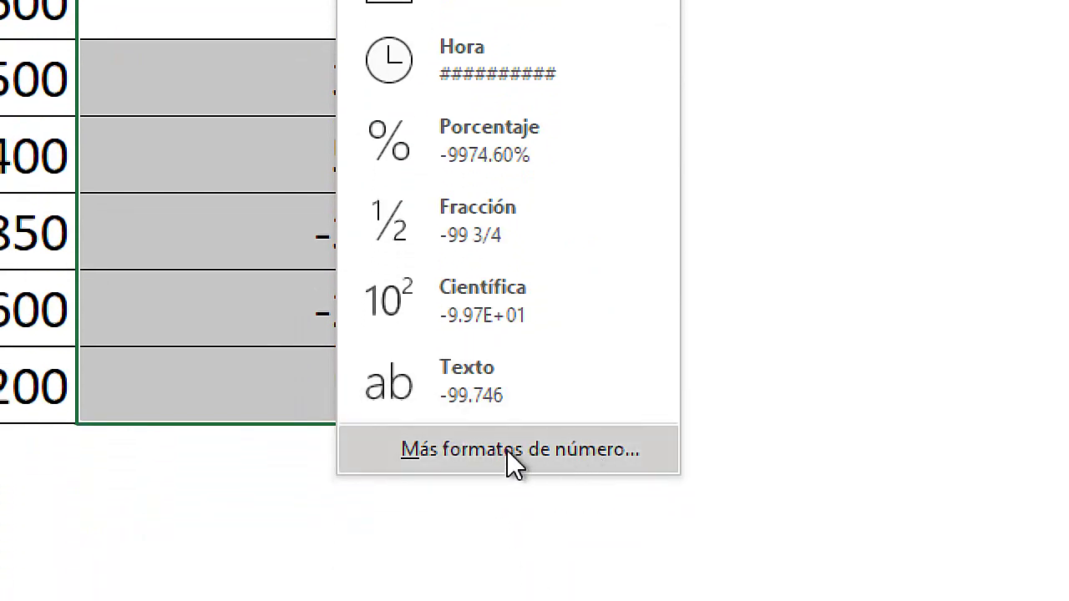
left_click(576, 452)
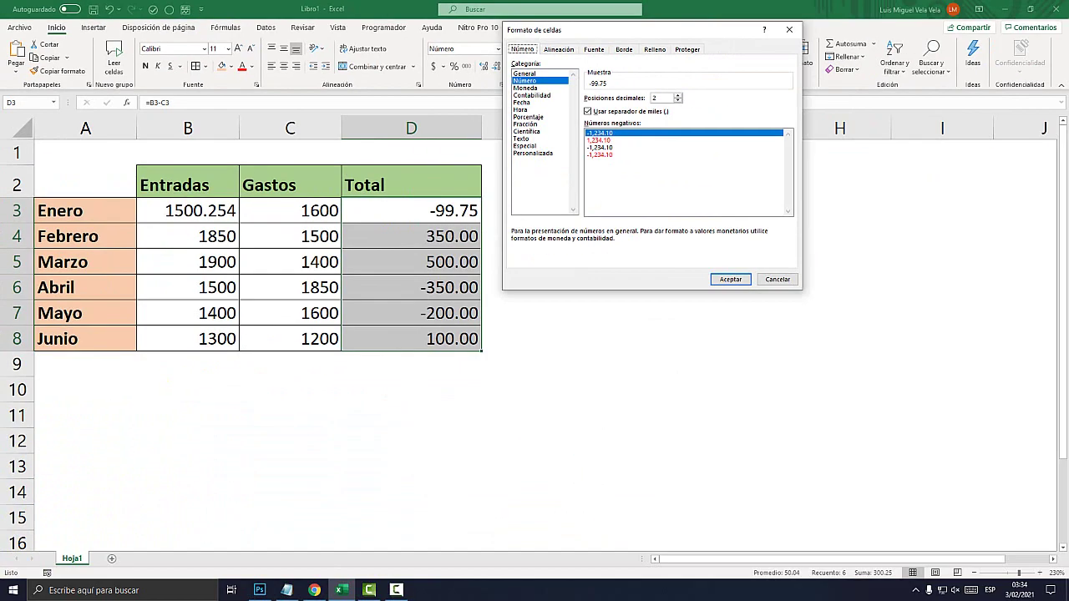
mouse_move(605, 33)
left_mouse_down()
mouse_move(456, 173)
mouse_move(471, 114)
left_mouse_up()
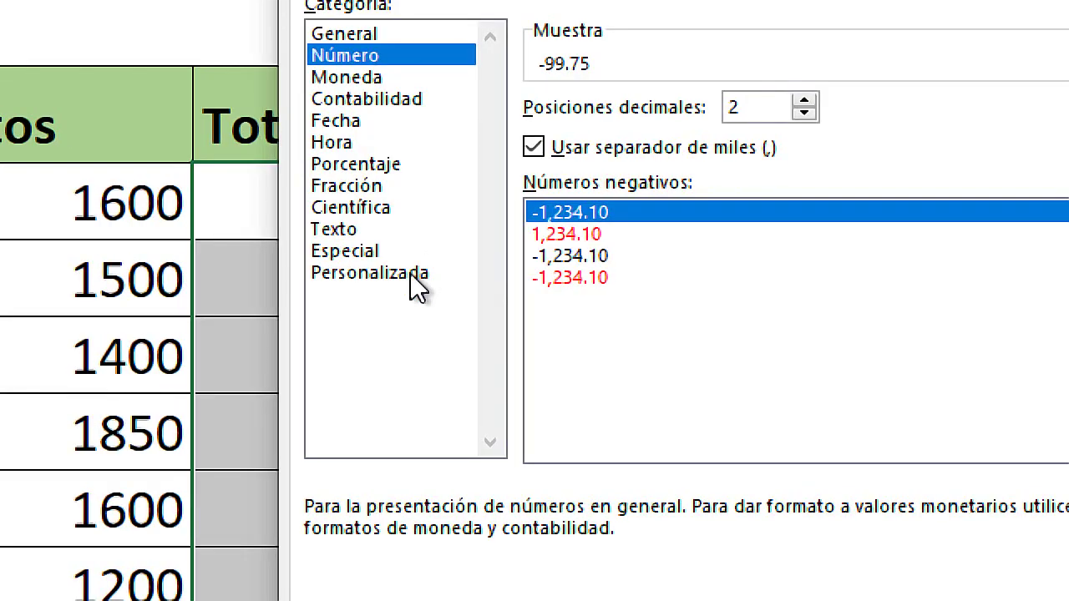
left_click(418, 234)
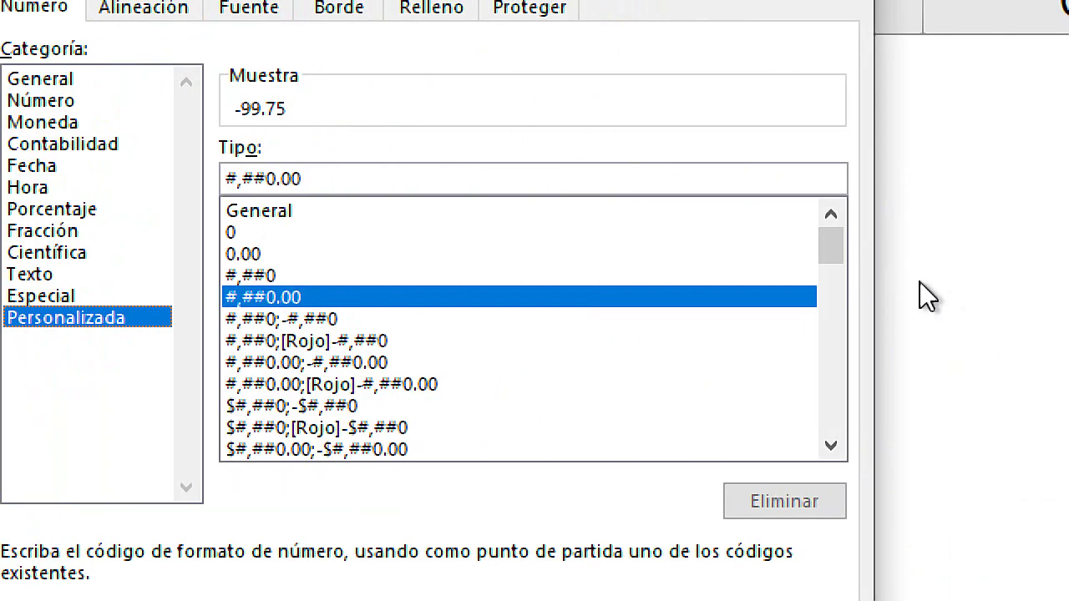
mouse_move(831, 244)
left_mouse_down()
mouse_move(831, 347)
mouse_move(826, 231)
left_mouse_up()
left_click_drag(314, 177, 197, 177)
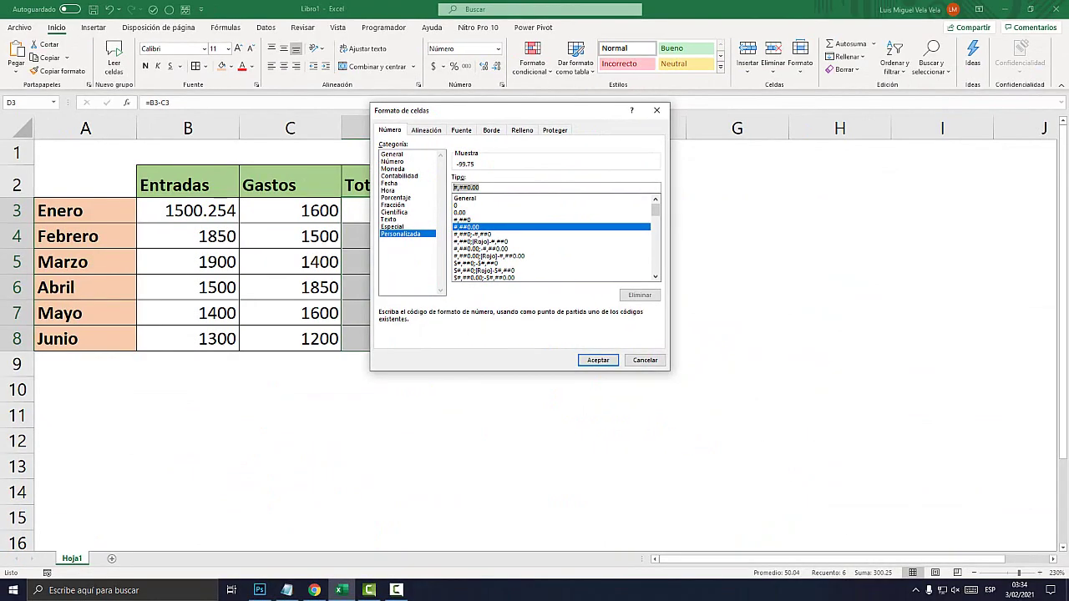
left_click(286, 590)
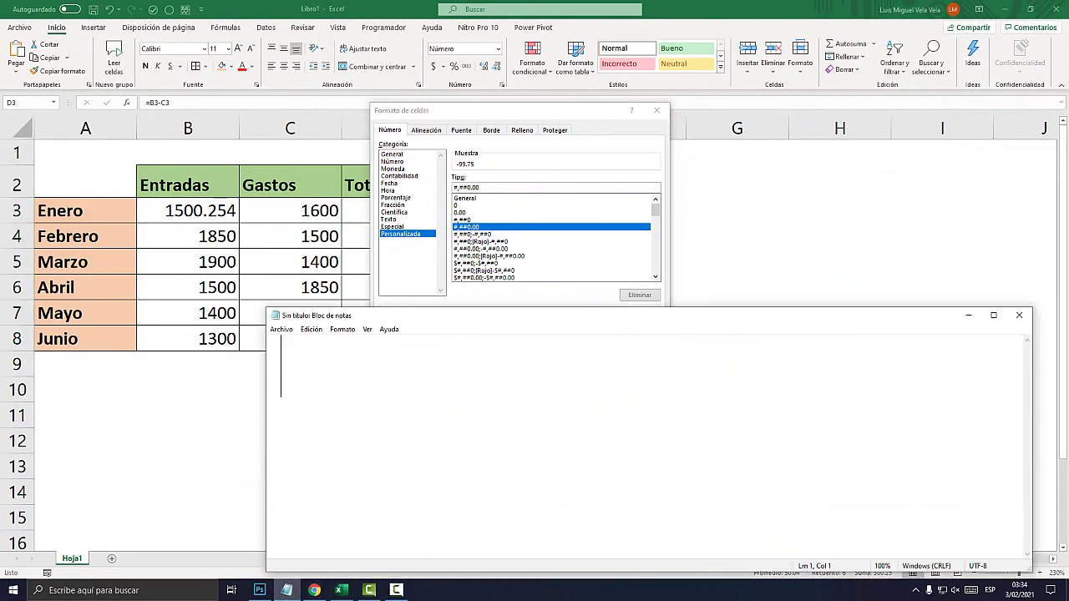
Resize Notepad and draft #,##0.00 there, comparing it with Excel's Tipo field.
mouse_move(266, 376)
left_mouse_down()
mouse_move(72, 376)
mouse_move(86, 376)
left_mouse_up()
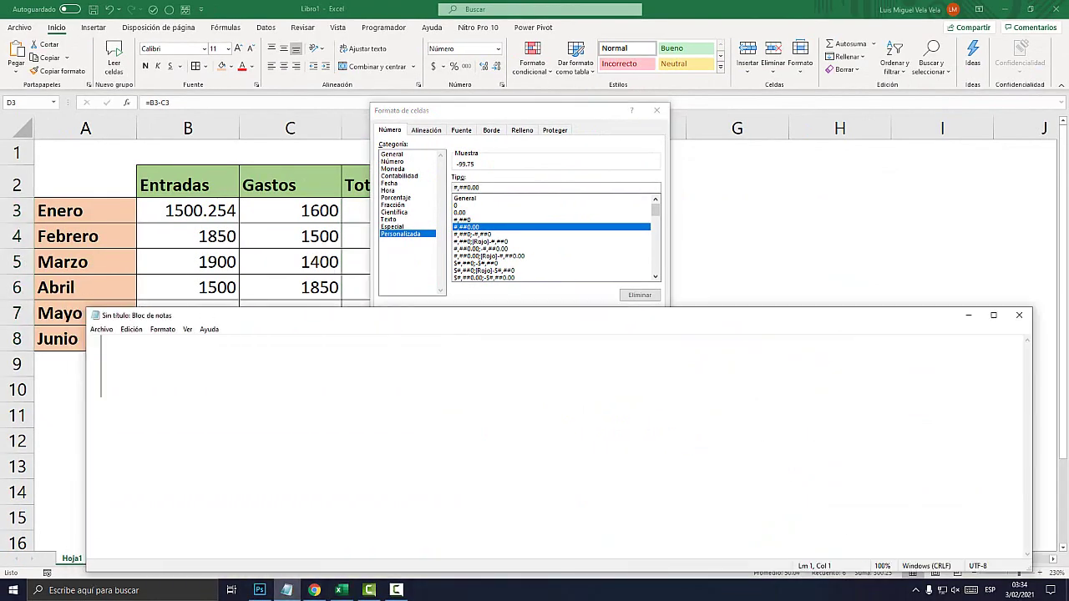
mouse_move(317, 317)
left_mouse_down()
mouse_move(544, 392)
mouse_move(394, 346)
mouse_move(422, 348)
left_mouse_up()
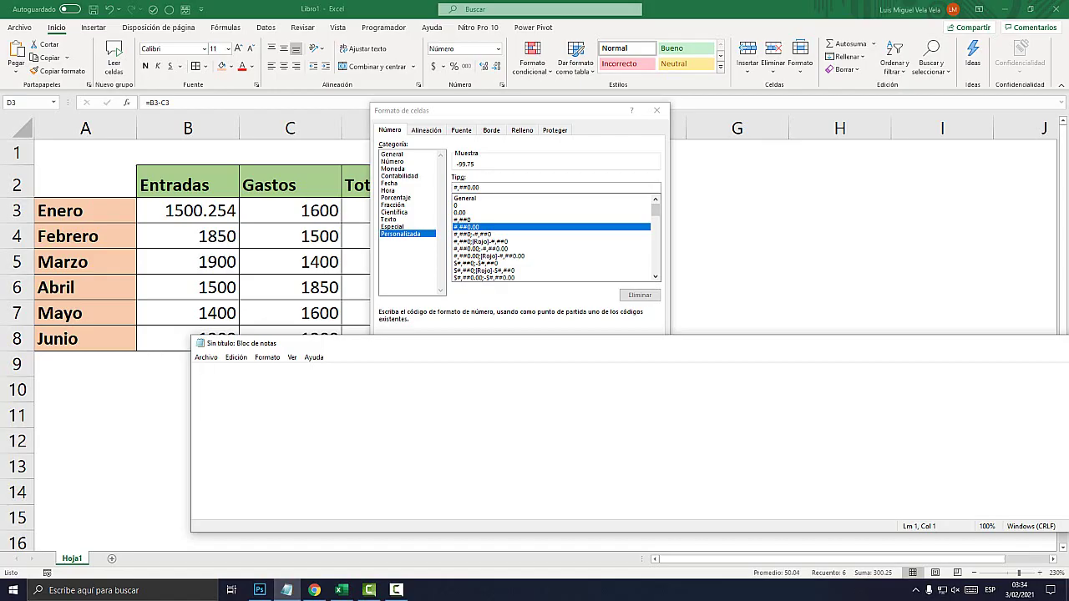
type("#")
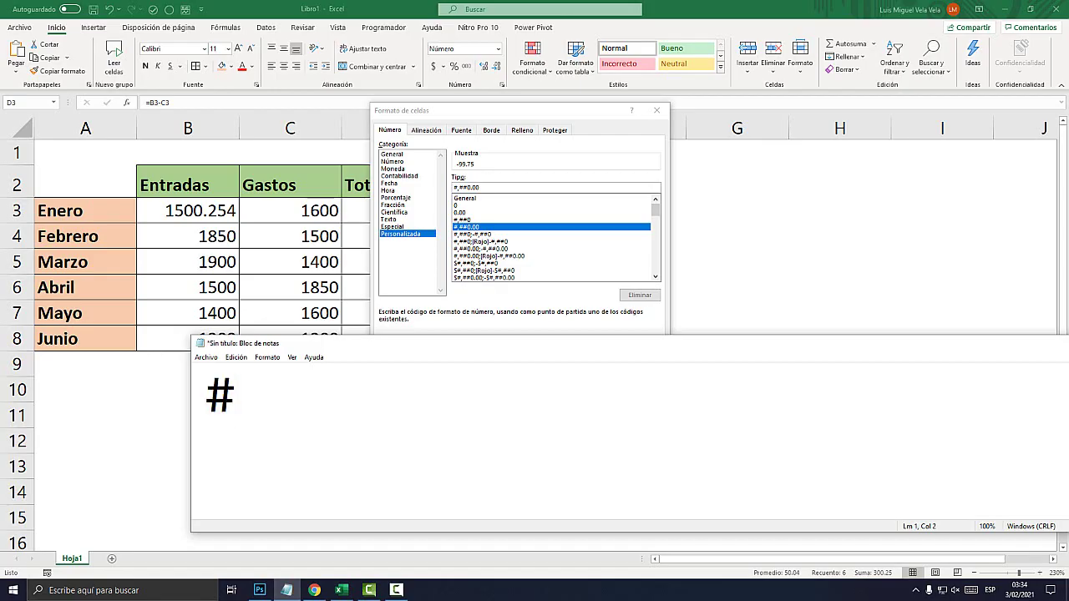
type(",##")
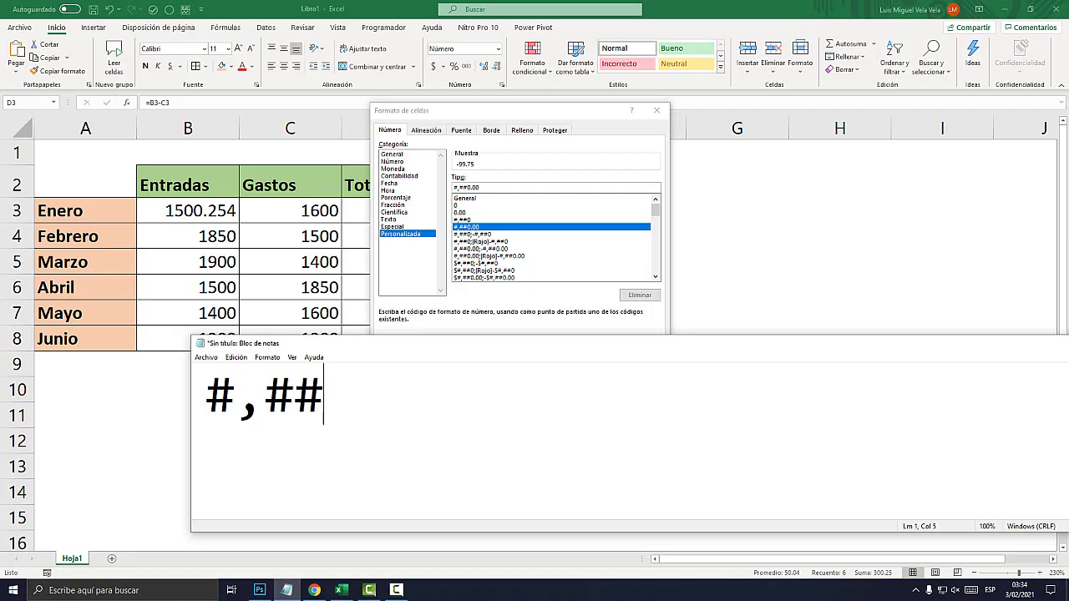
type("0")
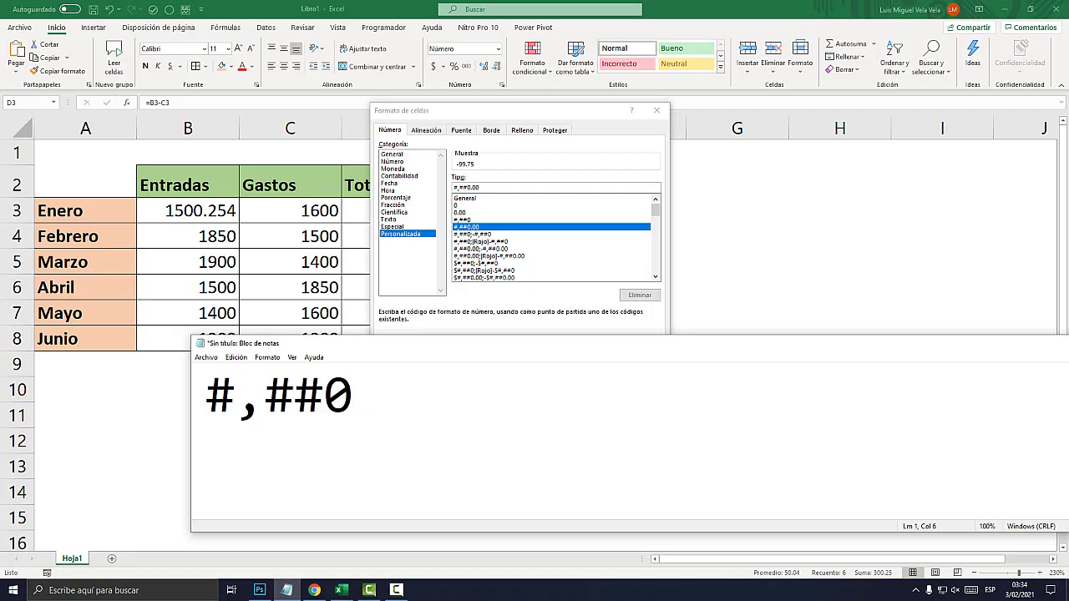
type(".00")
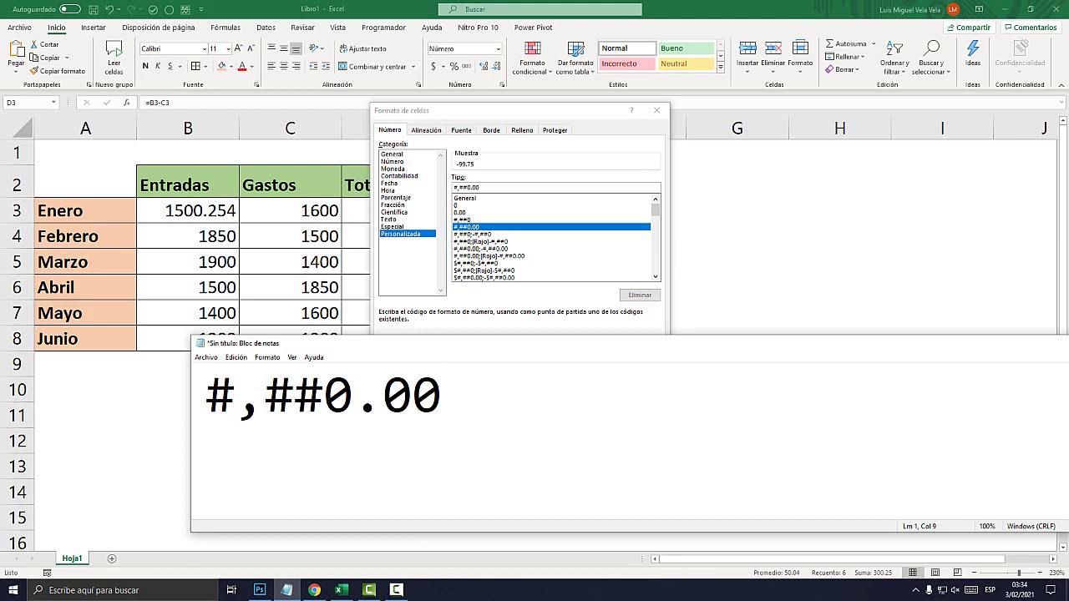
left_click(323, 394)
double_click(412, 394)
left_click(353, 394)
double_click(412, 394)
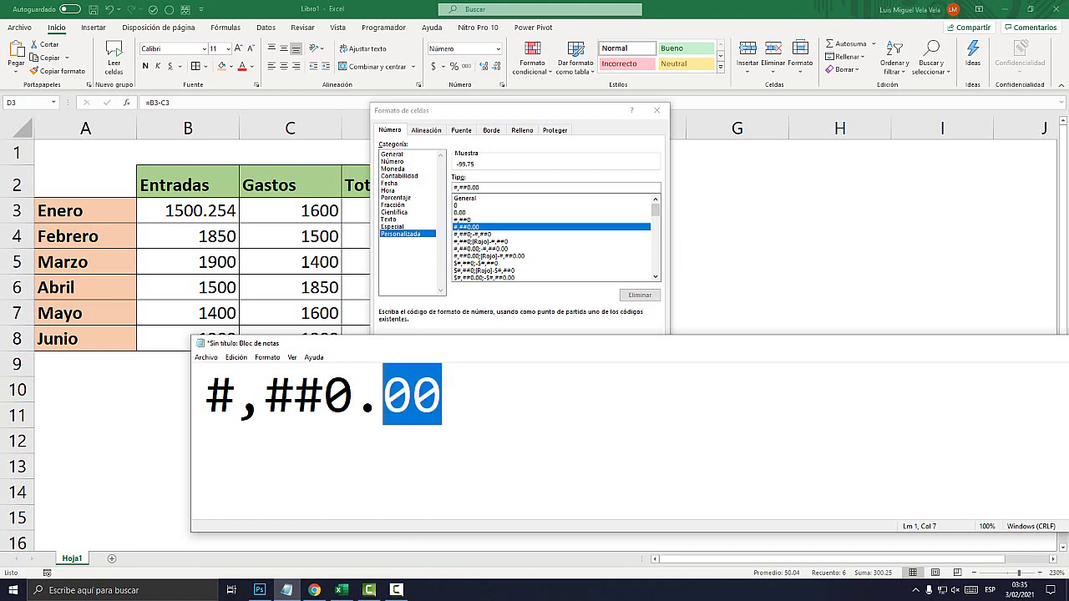
left_click(438, 394)
double_click(411, 394)
mouse_move(474, 117)
left_mouse_down()
mouse_move(718, 164)
mouse_move(716, 140)
left_mouse_up()
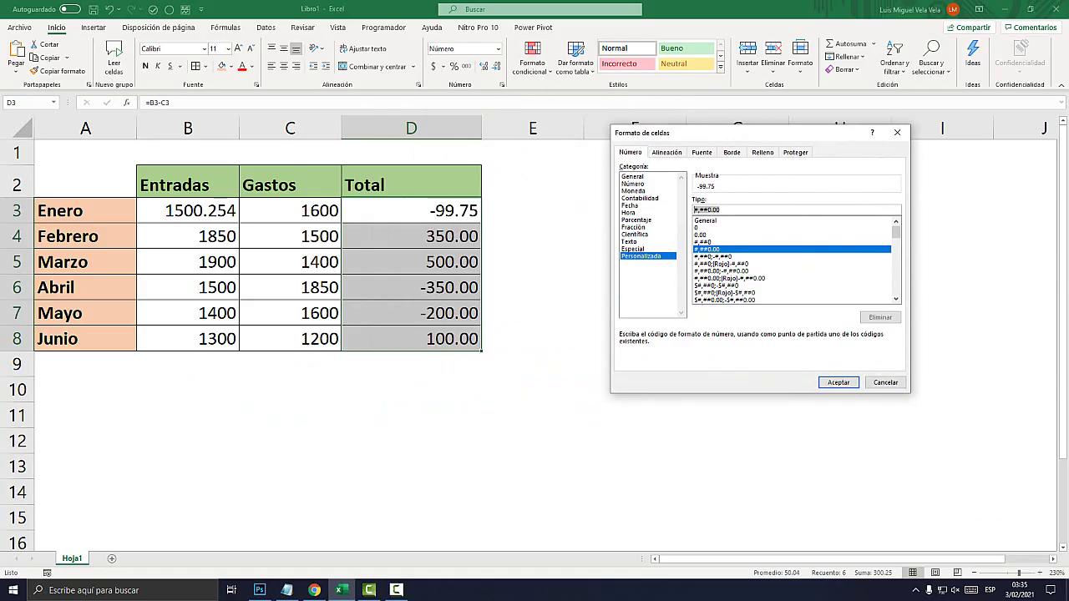
left_click(286, 589)
left_click(441, 394)
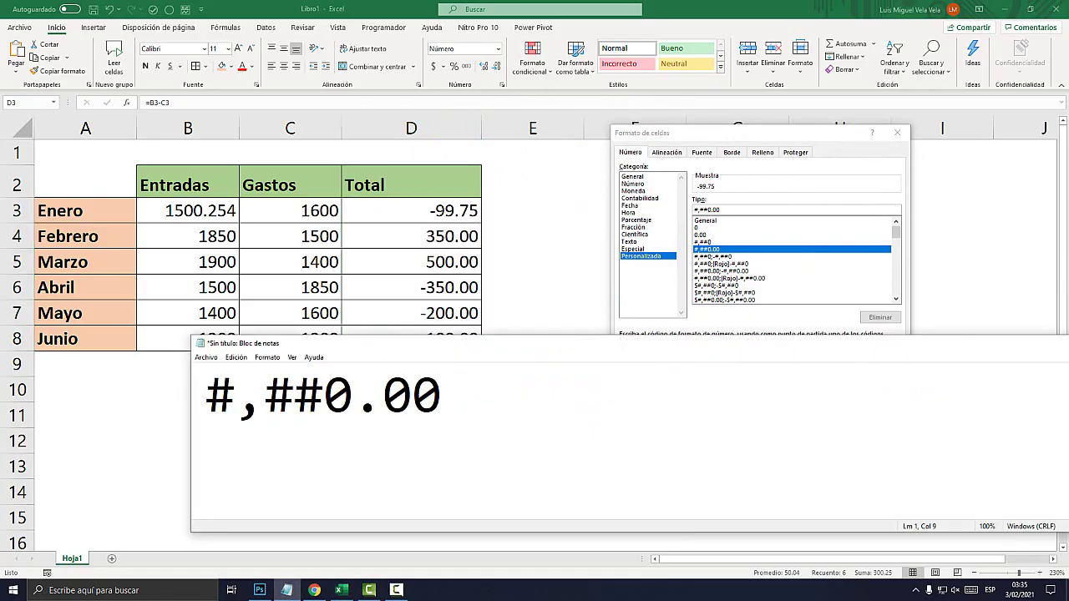
Extend the Notepad code to #,##0.0000 by adding two more decimal zeros.
type("000")
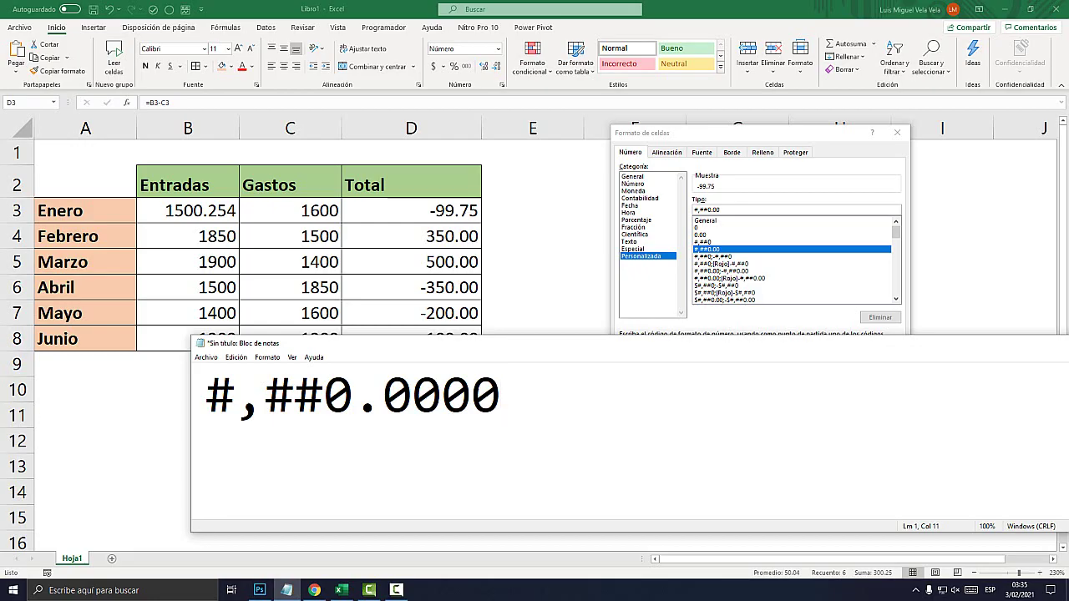
key("Home")
key("shift+Right")
key("Right")
left_click_drag(534, 337, 535, 252)
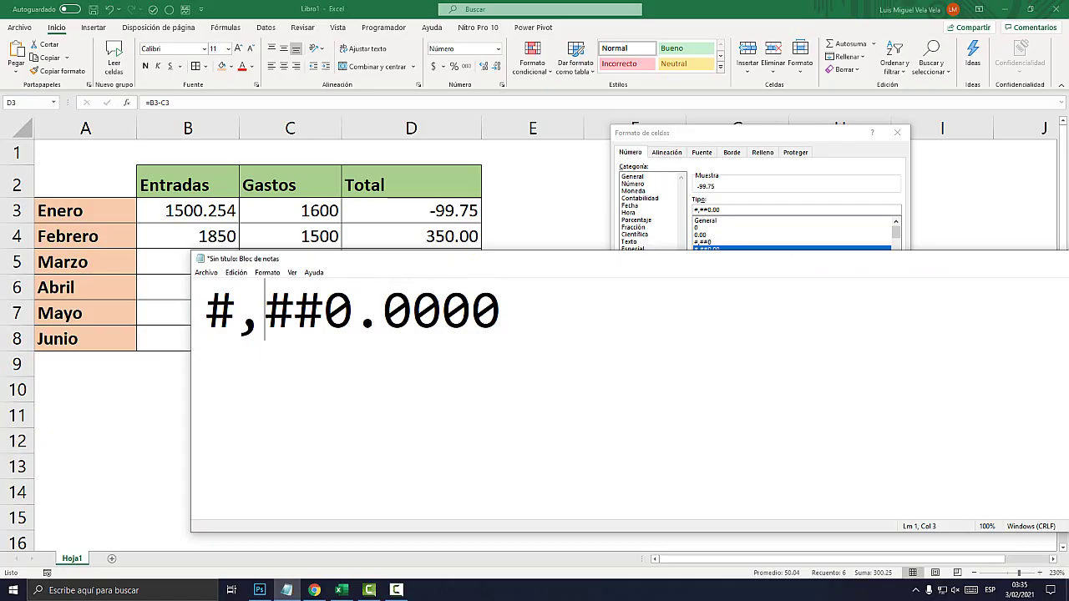
key("Home")
key("shift+Right")
key("shift+Right")
key("shift+Right")
key("Right")
left_click_drag(501, 311, 205, 310)
left_click(294, 311)
left_click(502, 311)
Draft a second code line #,##0.00000000, then delete it.
key("Return")
type("#")
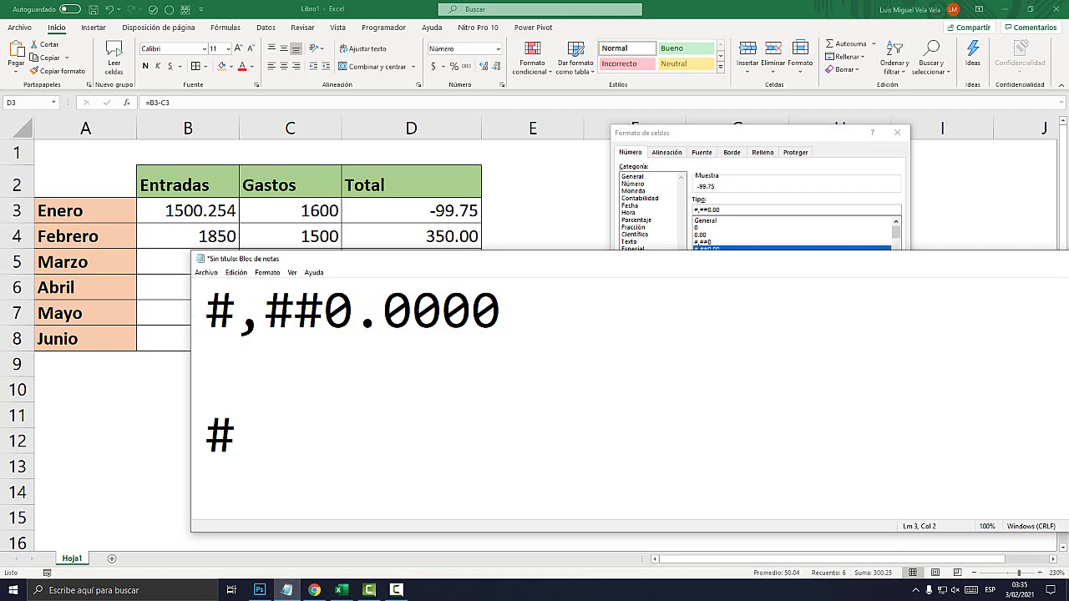
type(",##")
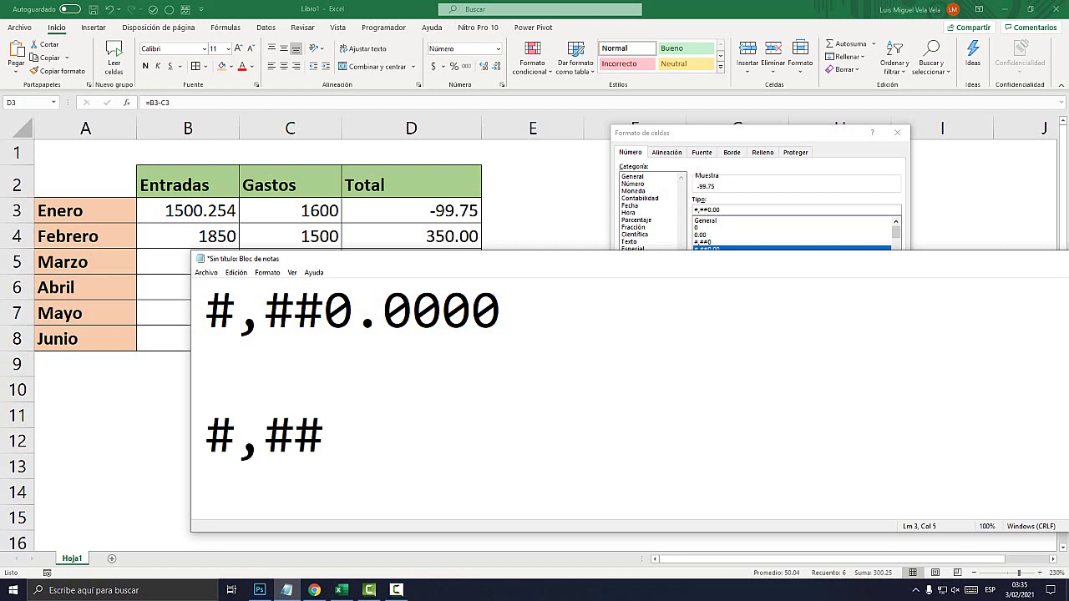
type("0")
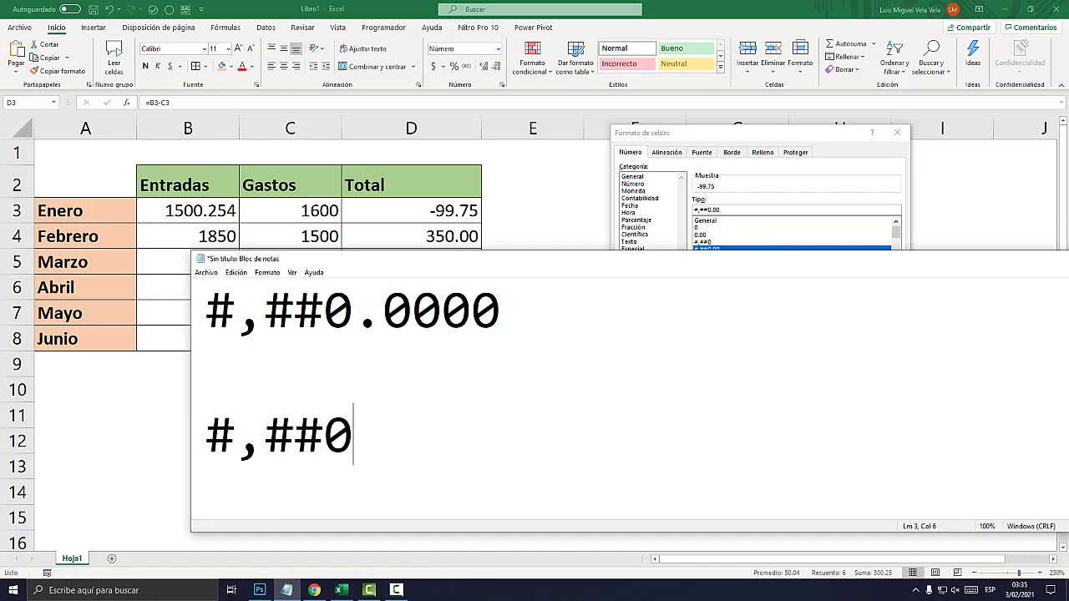
type(".00")
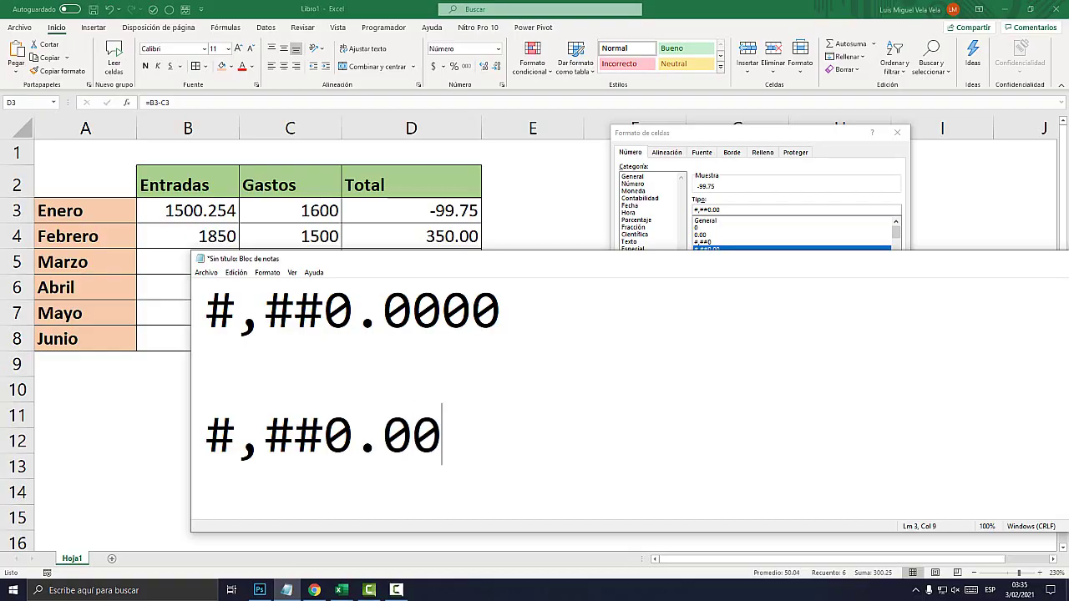
type("000000")
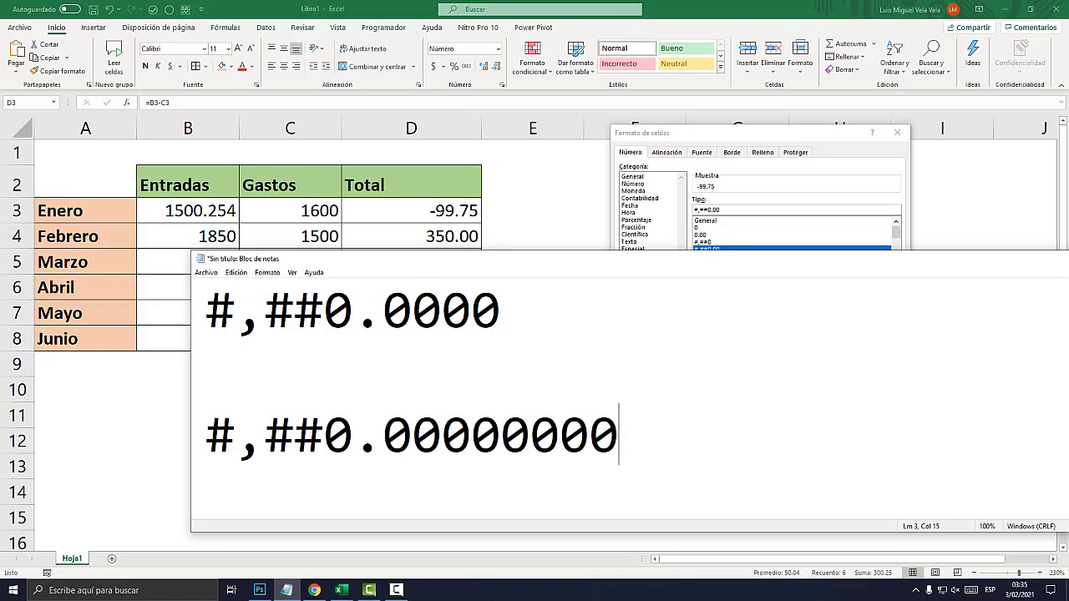
left_click_drag(618, 434, 205, 435)
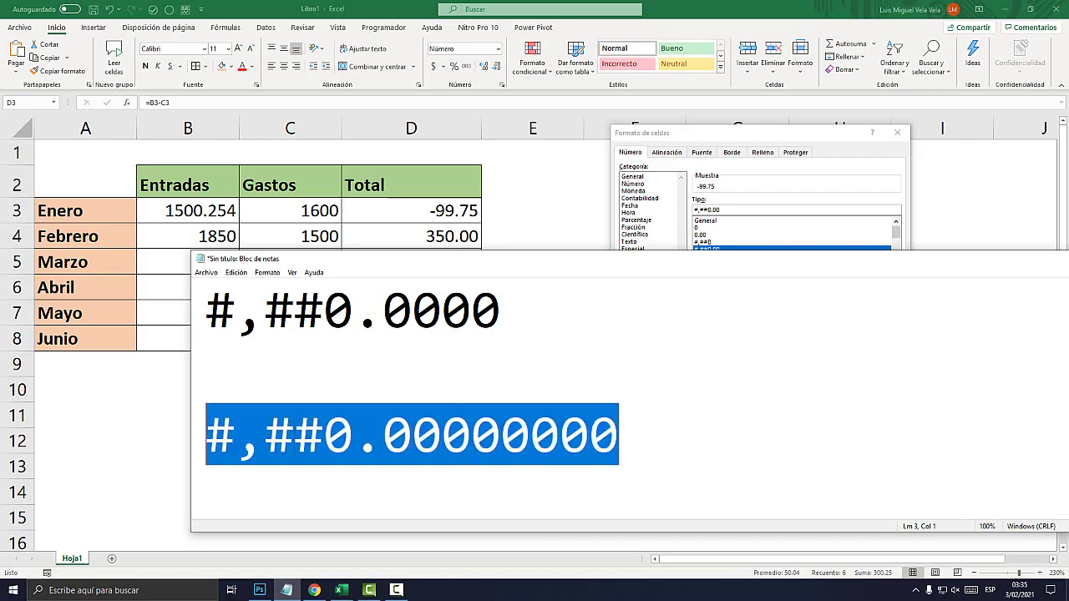
left_click(235, 434)
left_click_drag(324, 434, 205, 435)
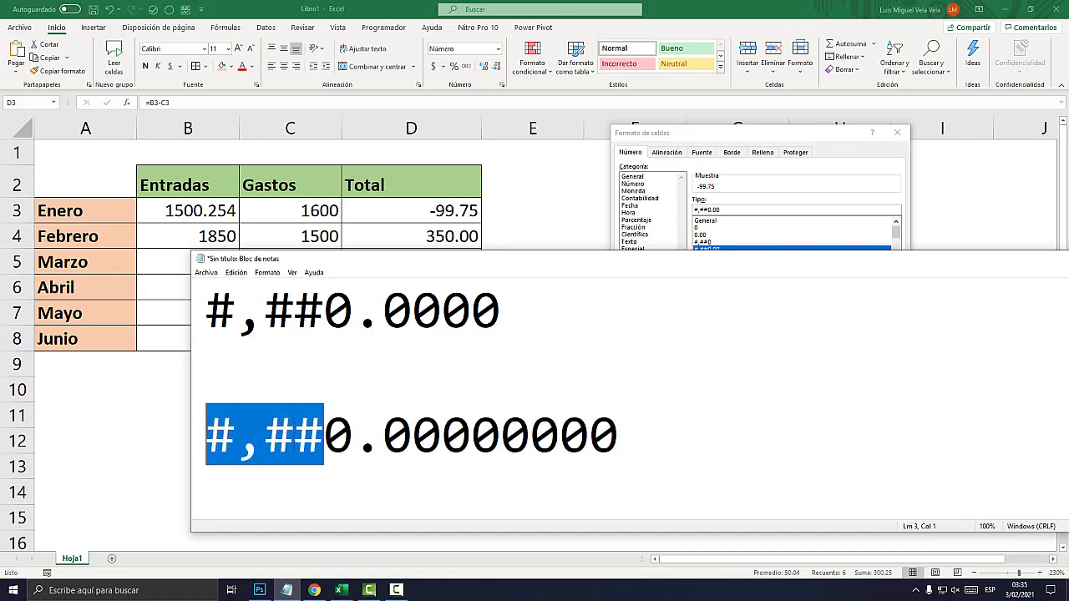
left_click(441, 434)
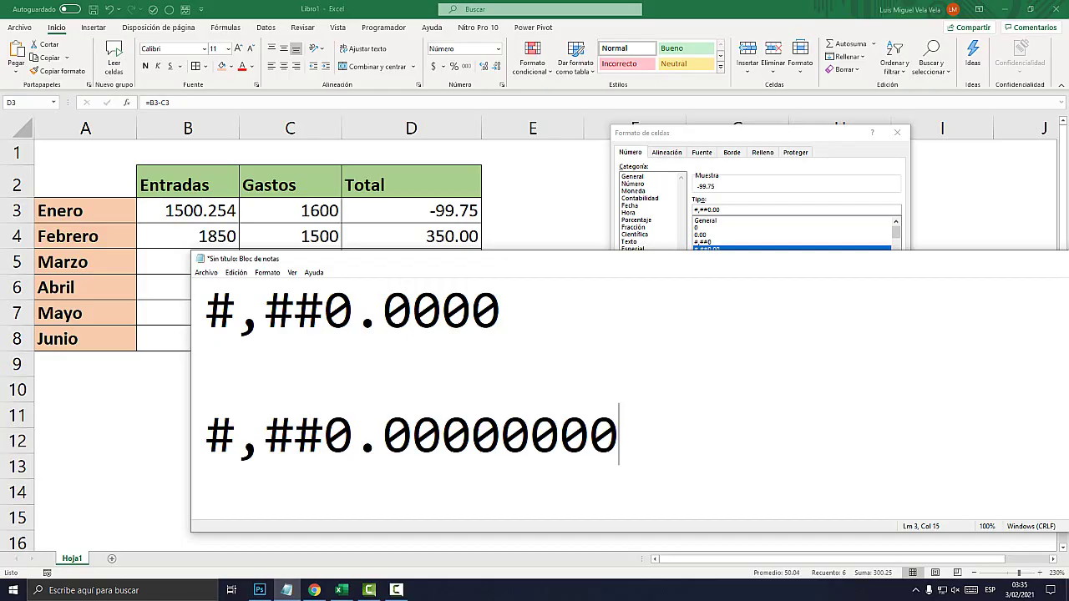
left_click_drag(619, 435, 206, 434)
key("BackSpace")
Select the #,##0.0000 code and bring Excel's custom format window back to centre.
left_click(411, 309)
left_click_drag(502, 309, 205, 309)
key("ctrl+c")
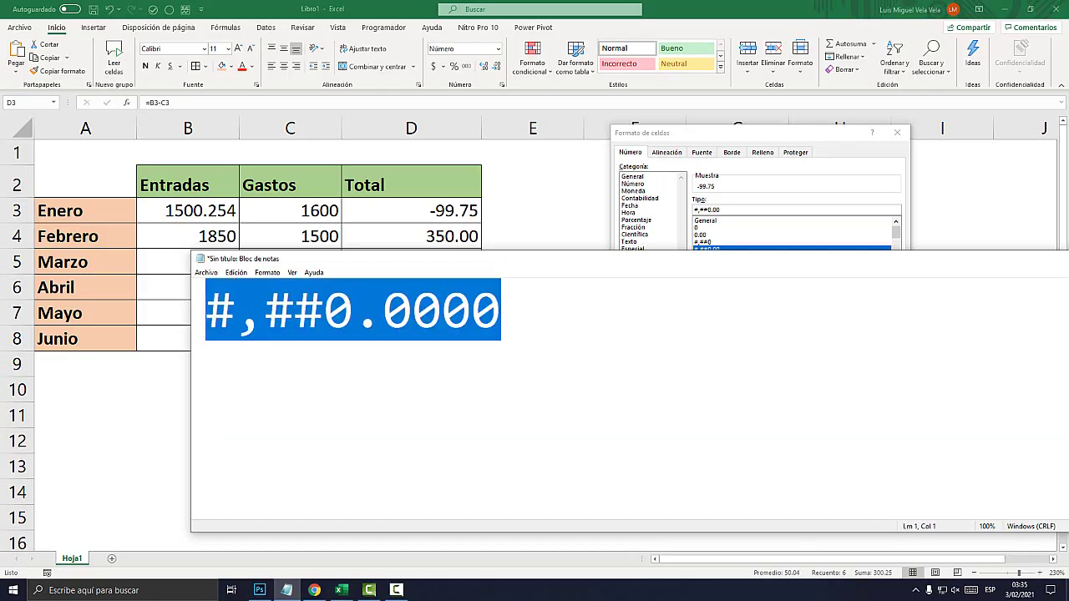
left_click(341, 590)
left_click_drag(738, 133, 410, 77)
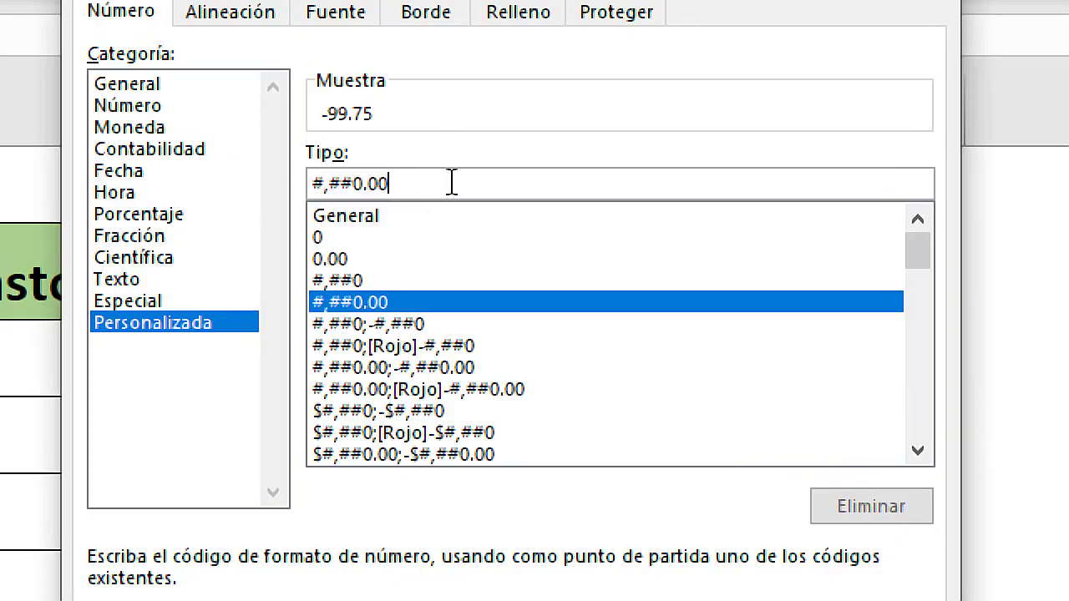
Apply the pasted custom format #,##0.0000 to D3:D8, showing -99.7460 and 350.0000.
left_click_drag(451, 181, 317, 182)
key("ctrl+v")
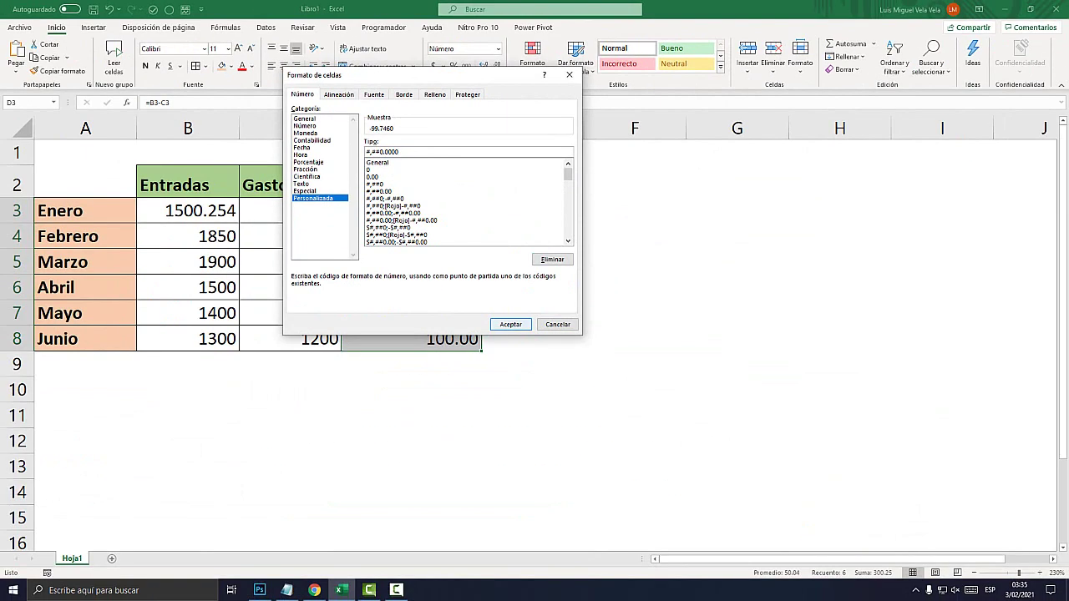
left_click(510, 324)
left_click(411, 261)
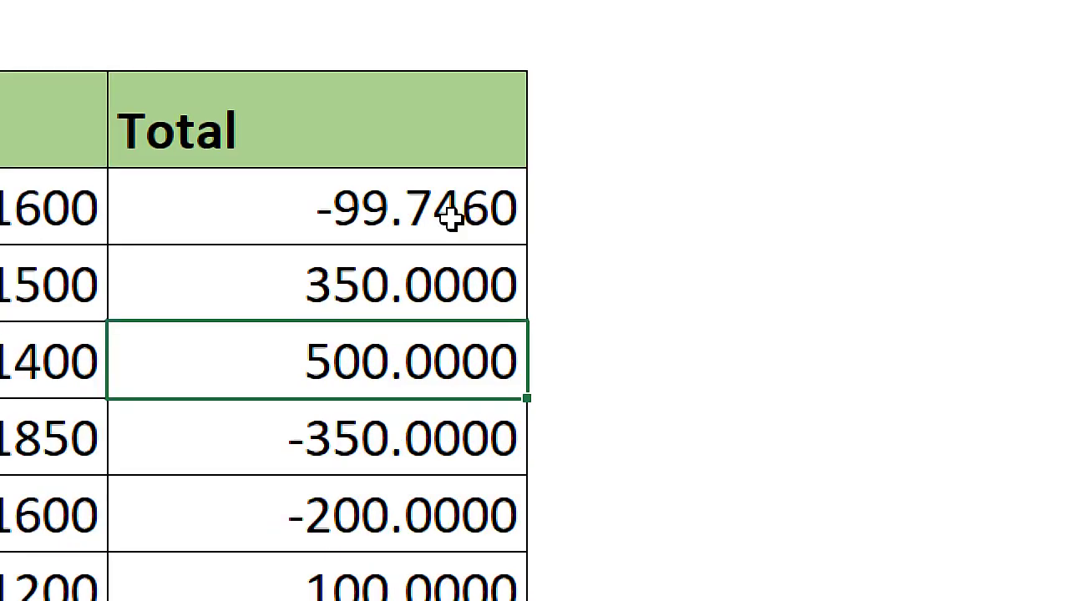
left_click(466, 214)
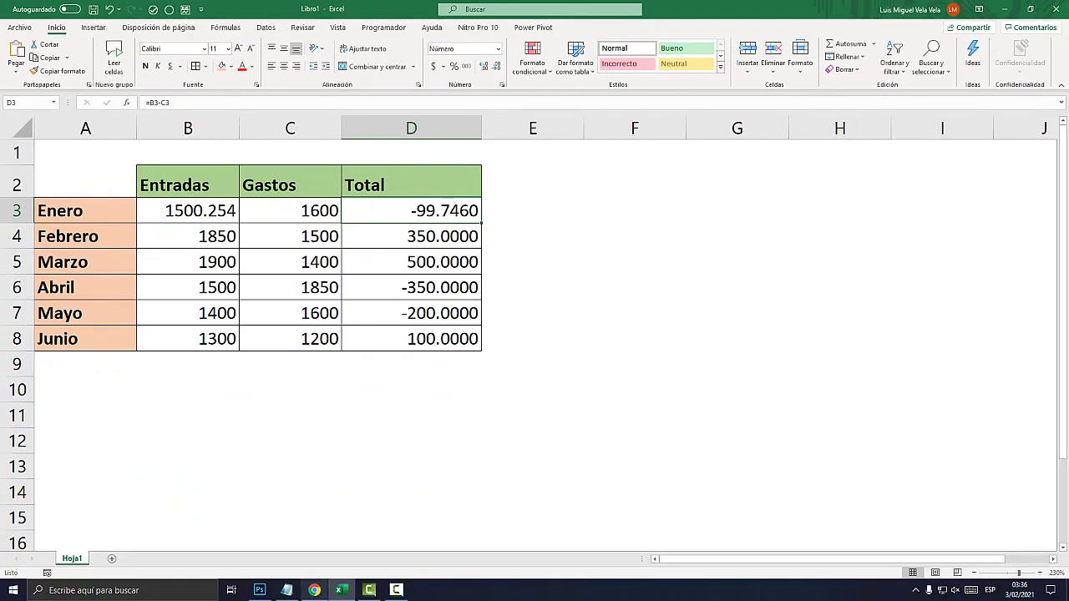
Trim the Notepad code to #,##0 by deleting .0000, and select it.
left_click(287, 590)
key("End")
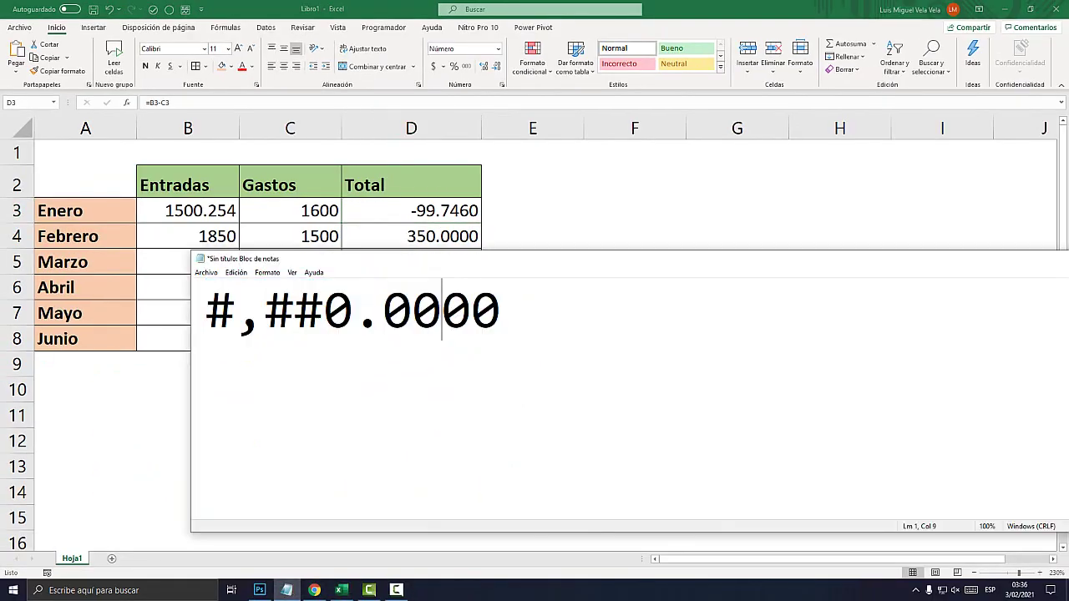
key("shift+Left")
key("shift+Left")
key("shift+Left")
key("shift+Left")
key("BackSpace")
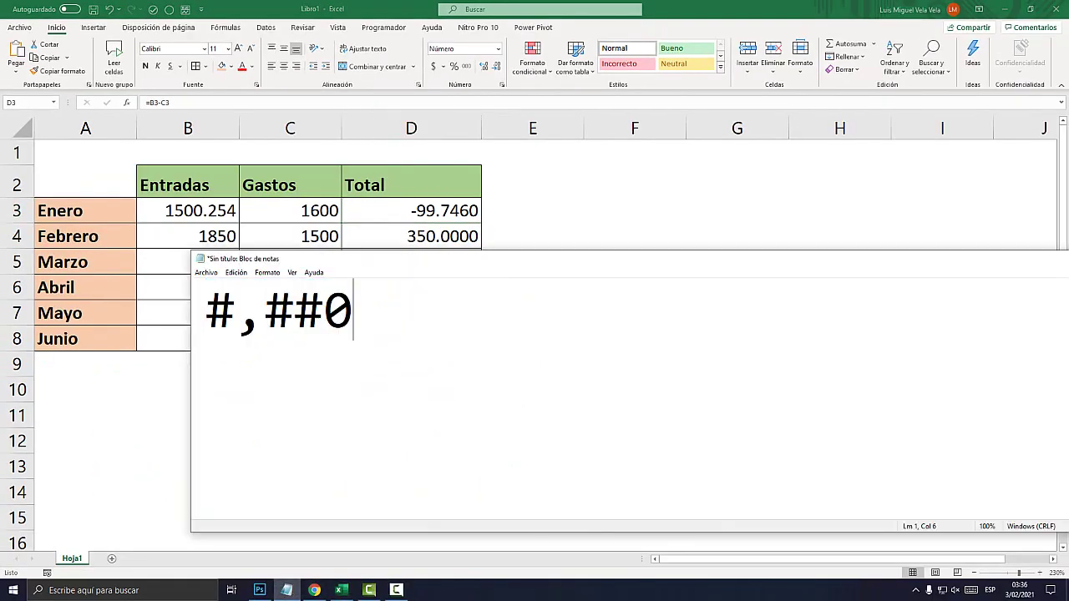
key("shift+Home")
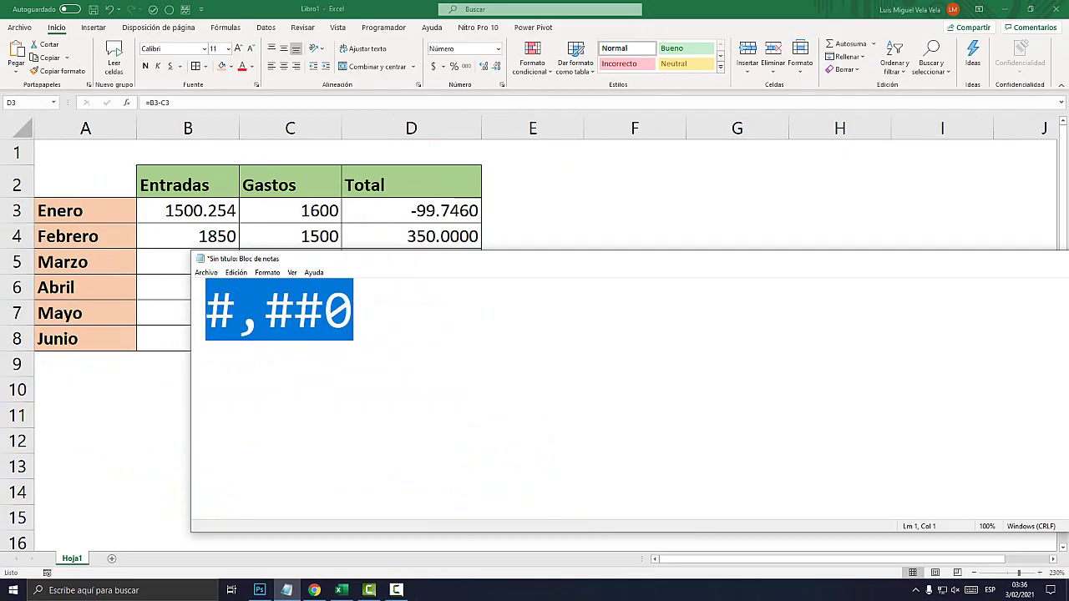
key("End")
type(".")
key("BackSpace")
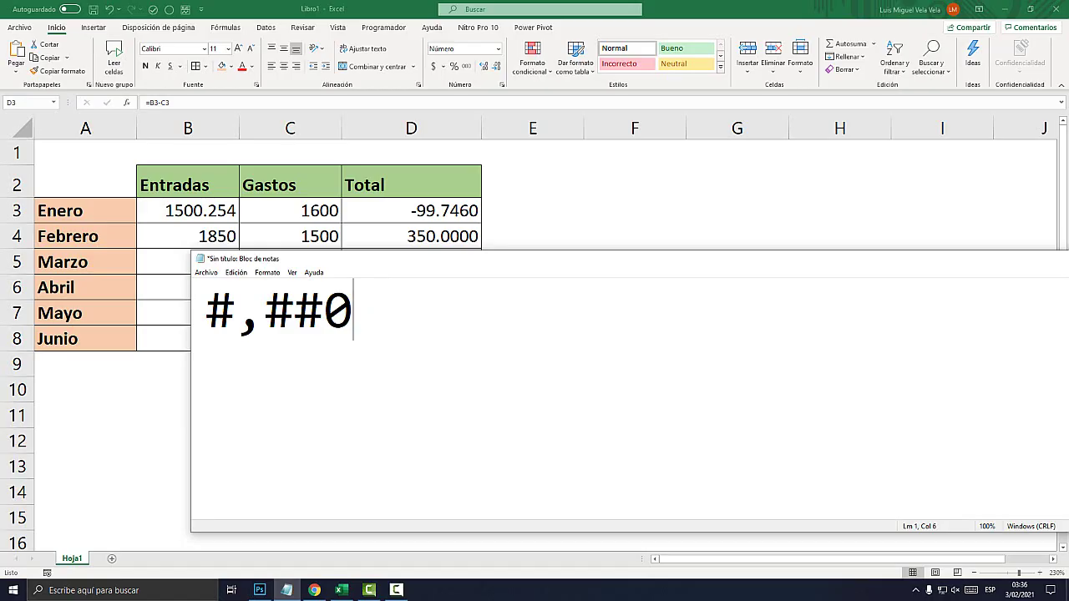
key("shift+Home")
Return to Excel with the Total values D3:D8 selected.
key("alt+Tab")
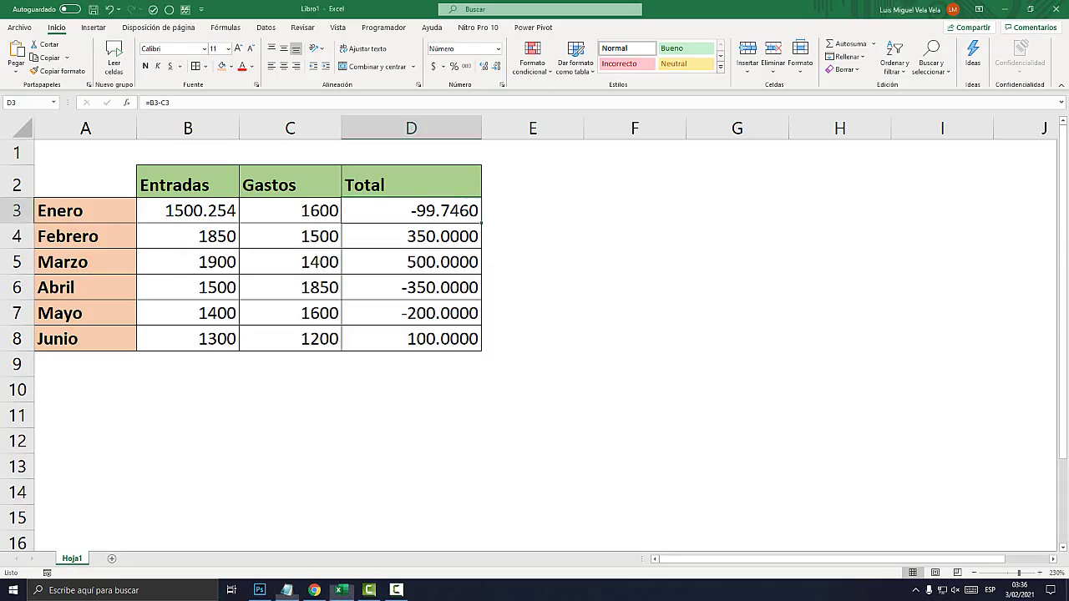
key("shift+Down")
key("shift+Down")
key("shift+Down")
key("ctrl+v")
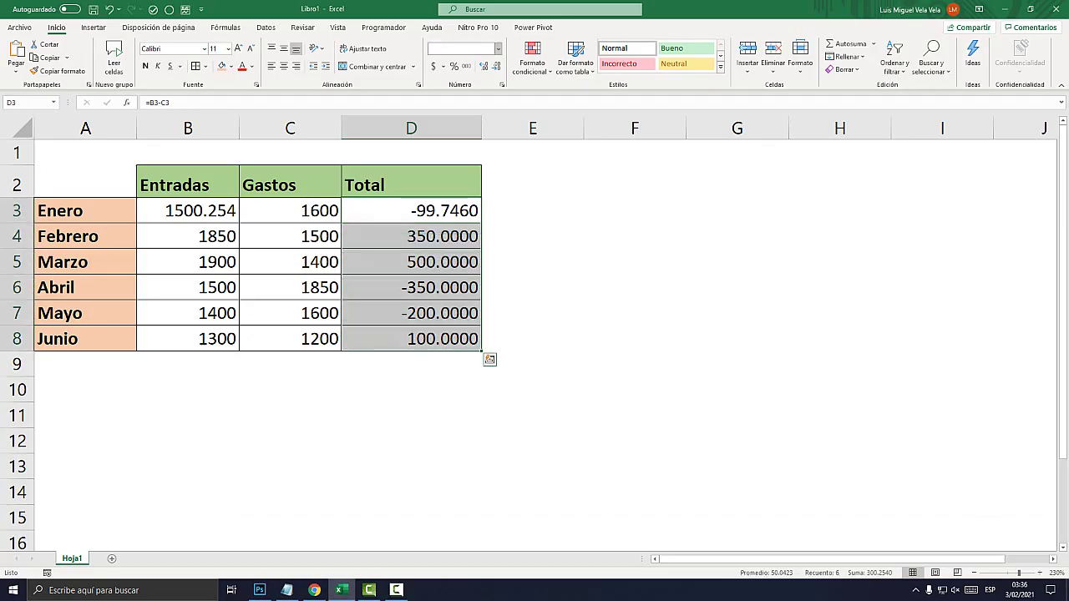
Give D3:D8 the custom format #,##0 so totals read -100, 350, 500 and so on.
left_click(498, 48)
left_click(488, 359)
left_click_drag(334, 75, 544, 257)
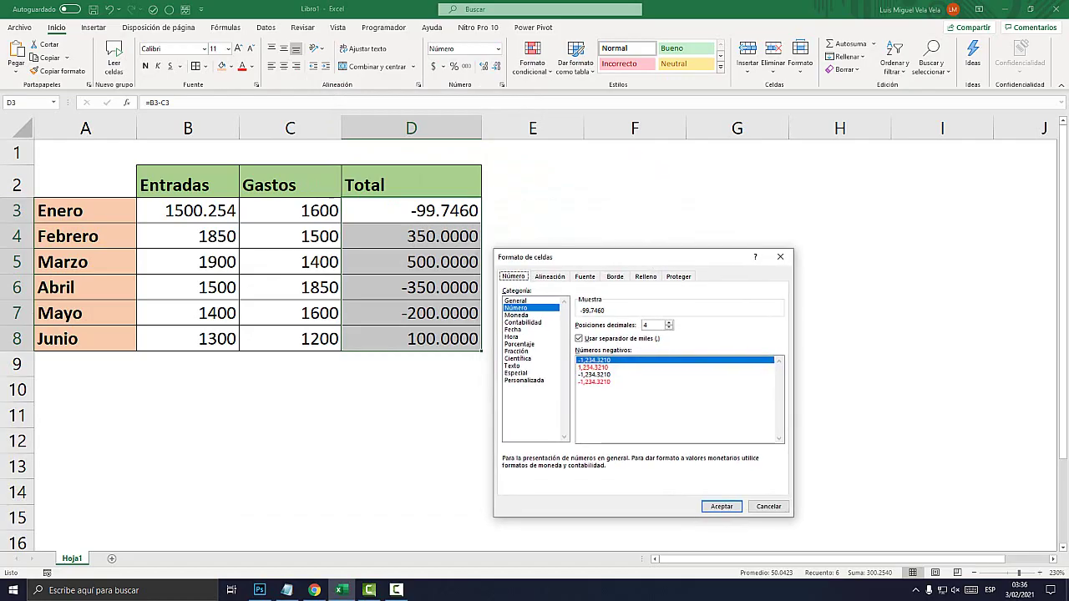
left_click(524, 380)
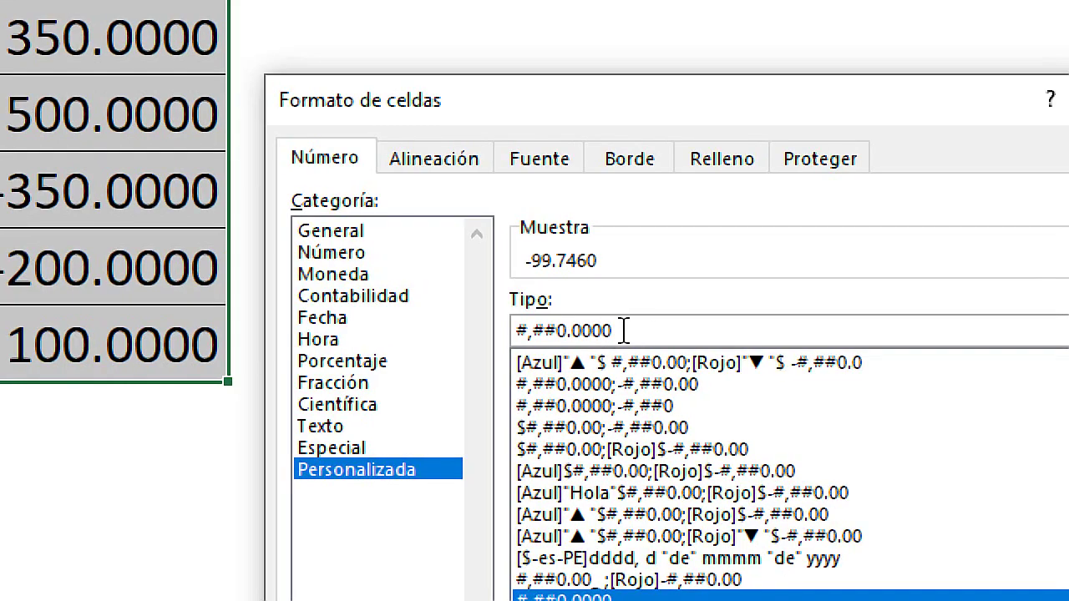
left_click_drag(625, 331, 568, 332)
key("BackSpace")
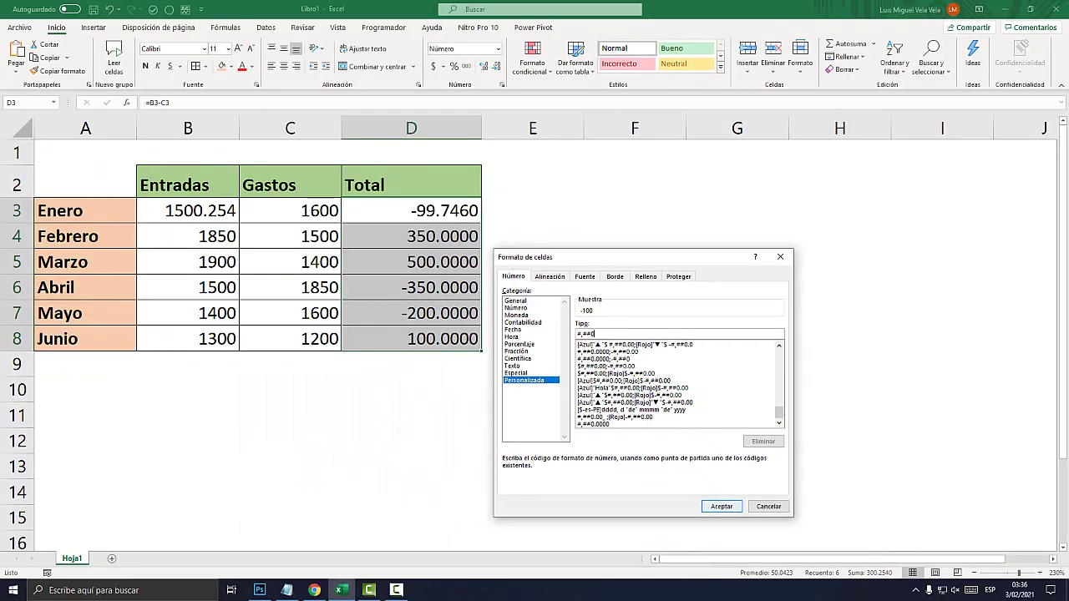
left_click(721, 507)
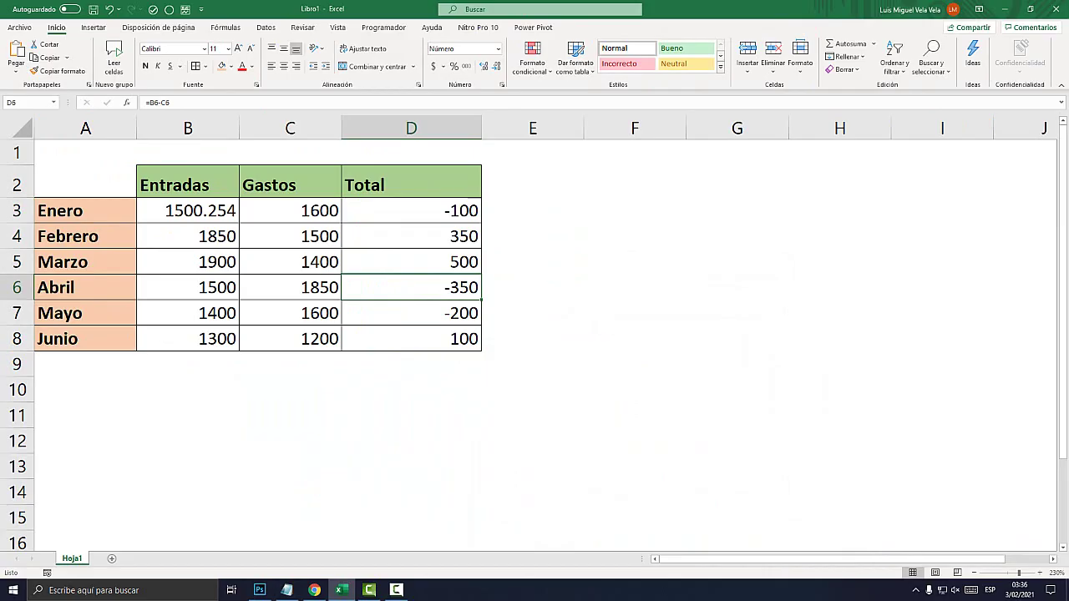
Extend the code to #,##0.00; and paste a copy of #,##0.00 after the semicolon.
left_click(287, 589)
key("End")
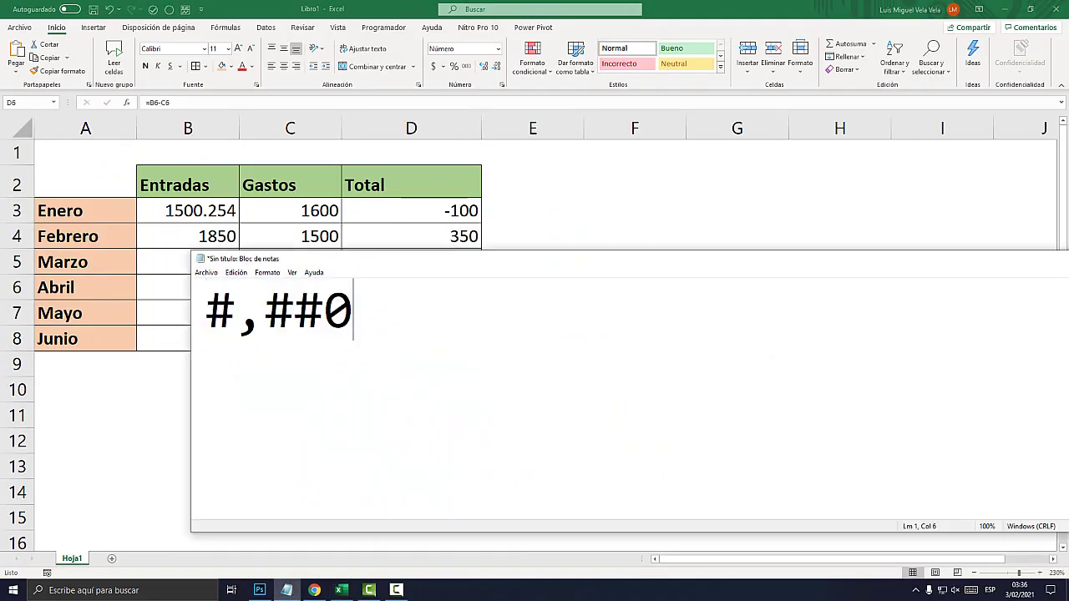
type(".0")
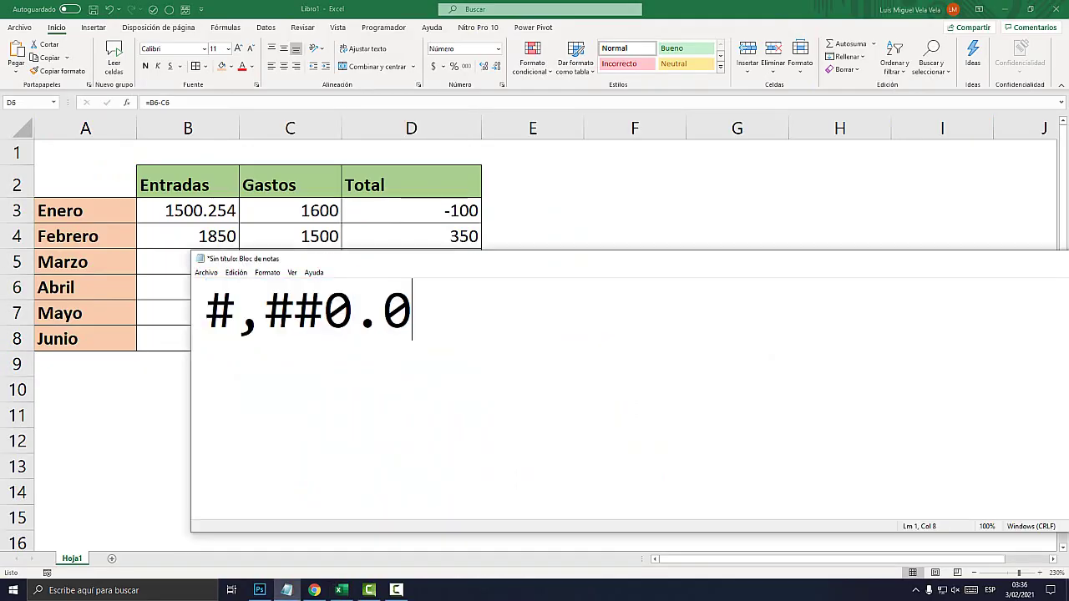
type("0")
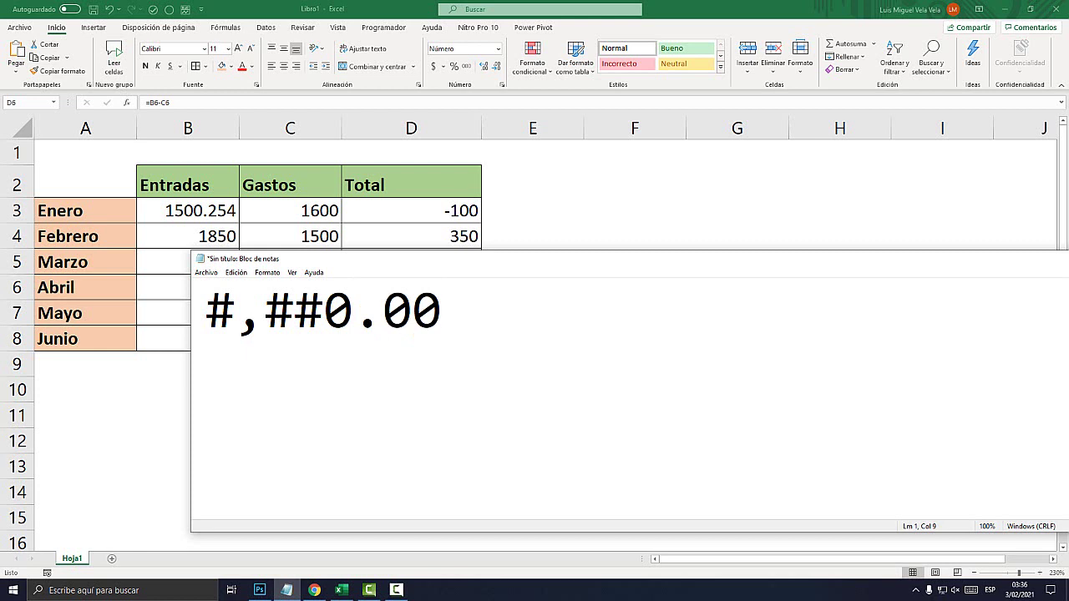
type(";")
left_click_drag(442, 311, 205, 310)
key("ctrl+c")
left_click(464, 310)
key("ctrl+v")
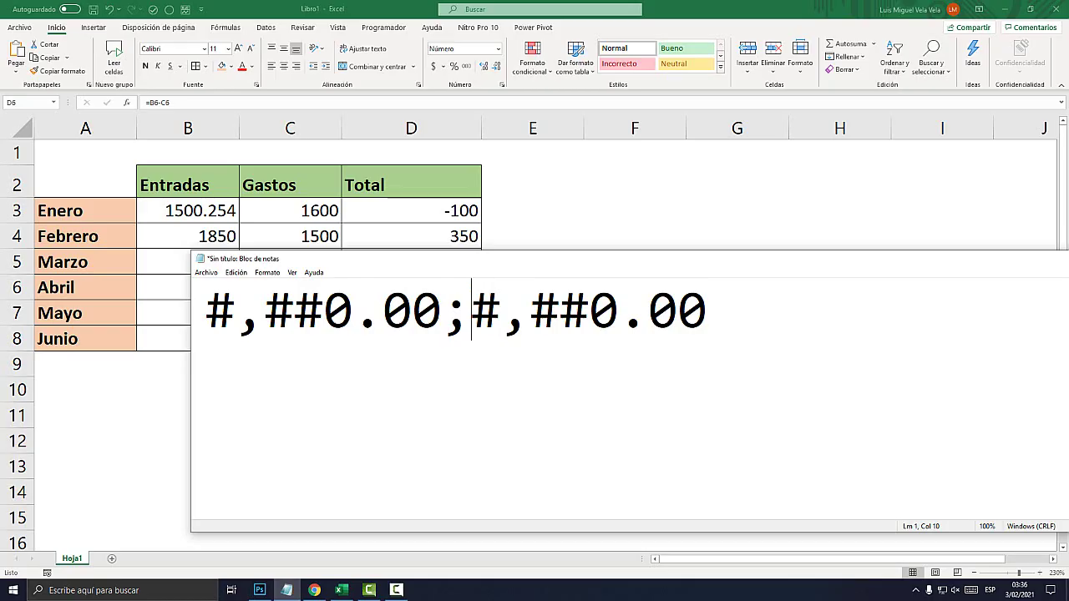
Insert a minus sign so the code reads #,##0.00;-#,##0.00.
type("-")
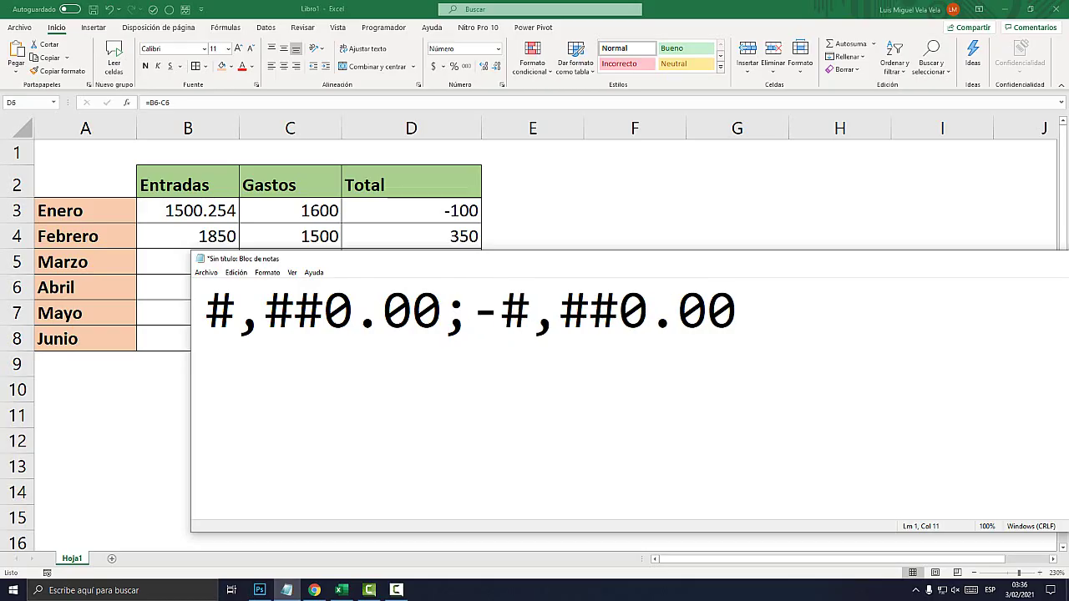
key("shift+Right")
key("shift+Right")
key("shift+Right")
key("shift+Right")
key("Left")
key("shift+Left")
key("Left")
key("shift+Left")
key("Right")
key("Right")
key("Left")
key("shift+Right")
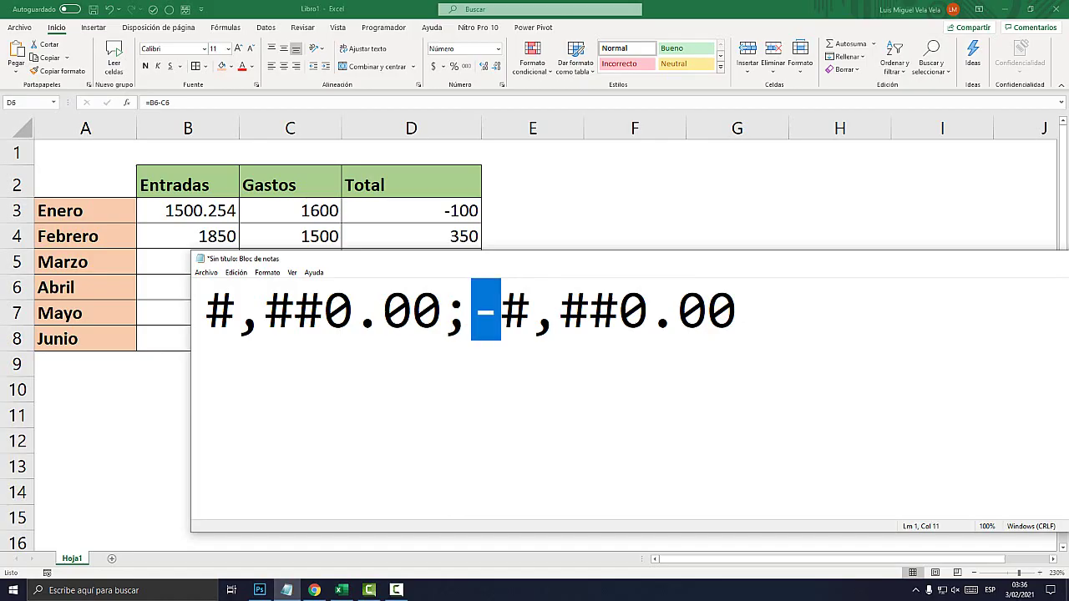
key("shift+End")
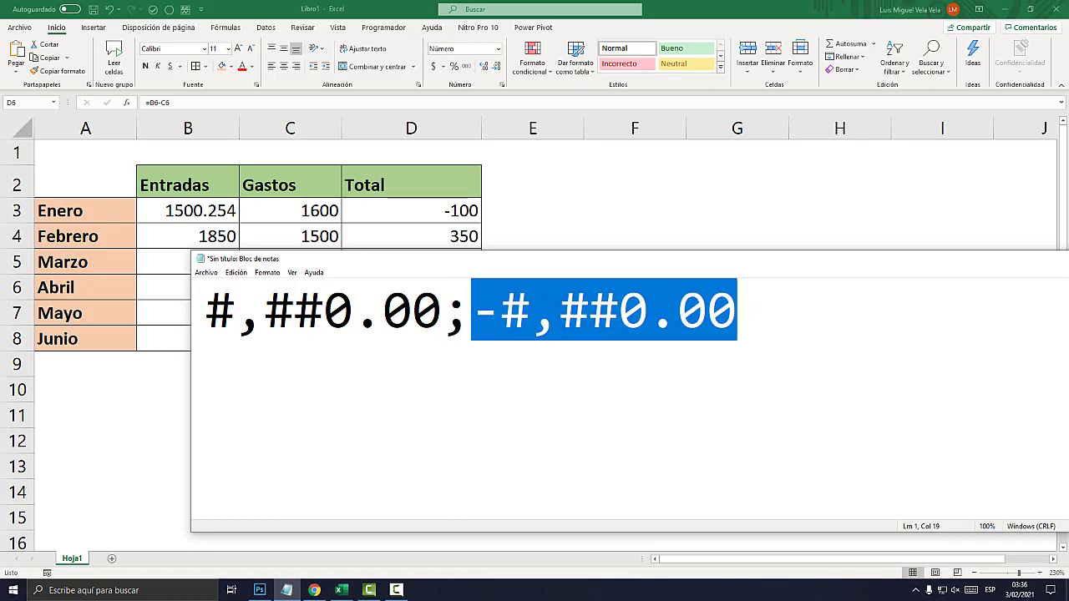
Check both sections and place the cursor just before the semicolon.
key("Left")
key("Left")
key("shift+Left")
key("shift+Left")
key("shift+Left")
key("Right")
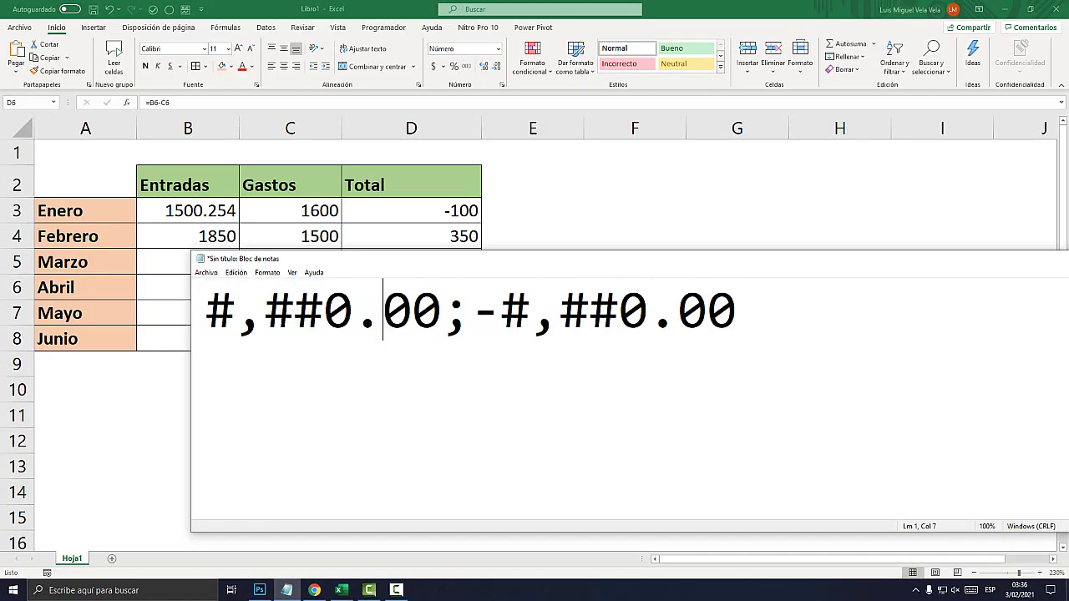
key("shift+Left")
key("shift+Left")
key("shift+Left")
key("shift+Left")
key("shift+Left")
key("Right")
key("Right")
key("shift+Right")
key("shift+Right")
key("shift+Right")
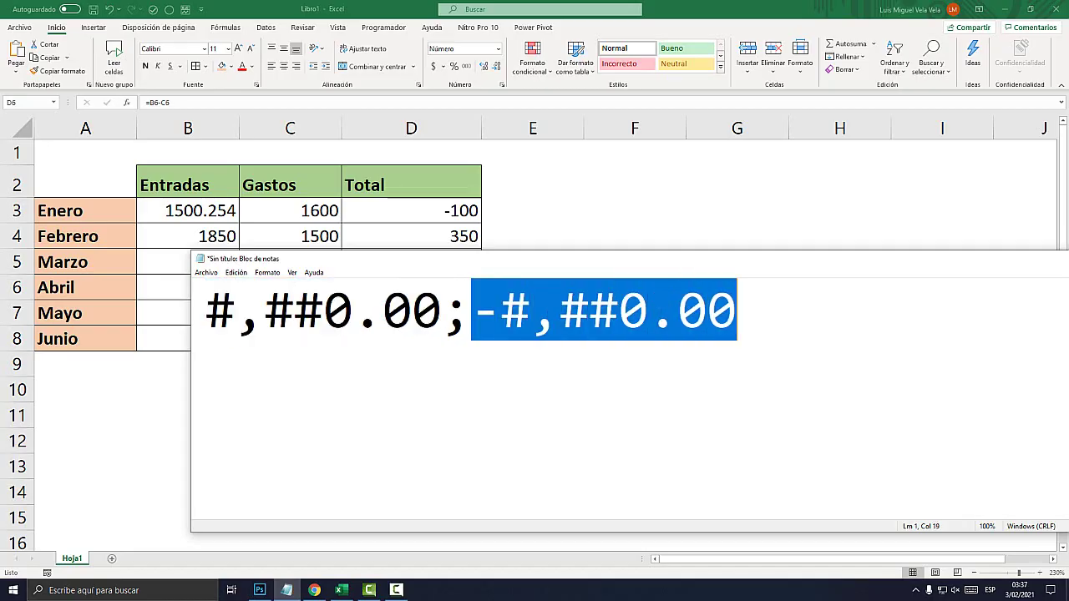
key("Left")
key("Left")
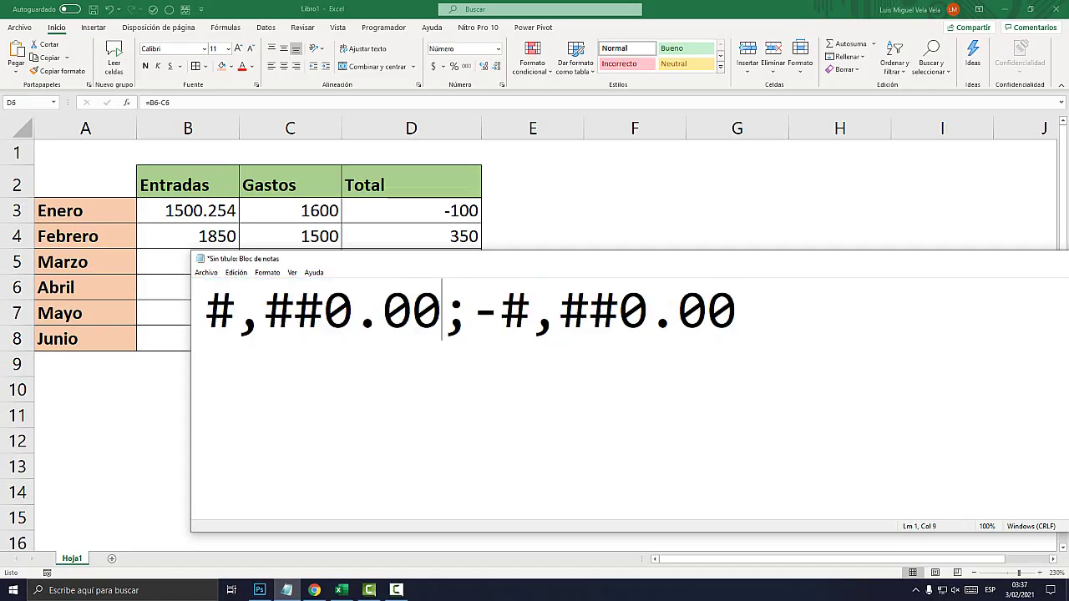
Add 00 before the semicolon and delete the negative .00, giving #,##0.0000;-#,##0.
type("00")
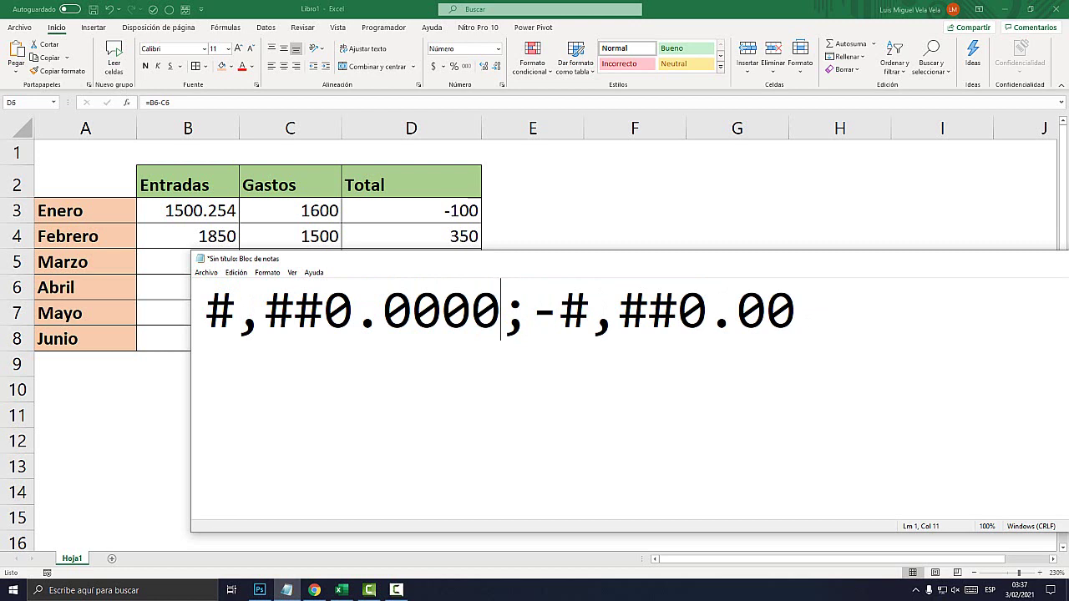
key("End")
key("shift+Left")
key("shift+Left")
key("shift+Left")
key("shift+Left")
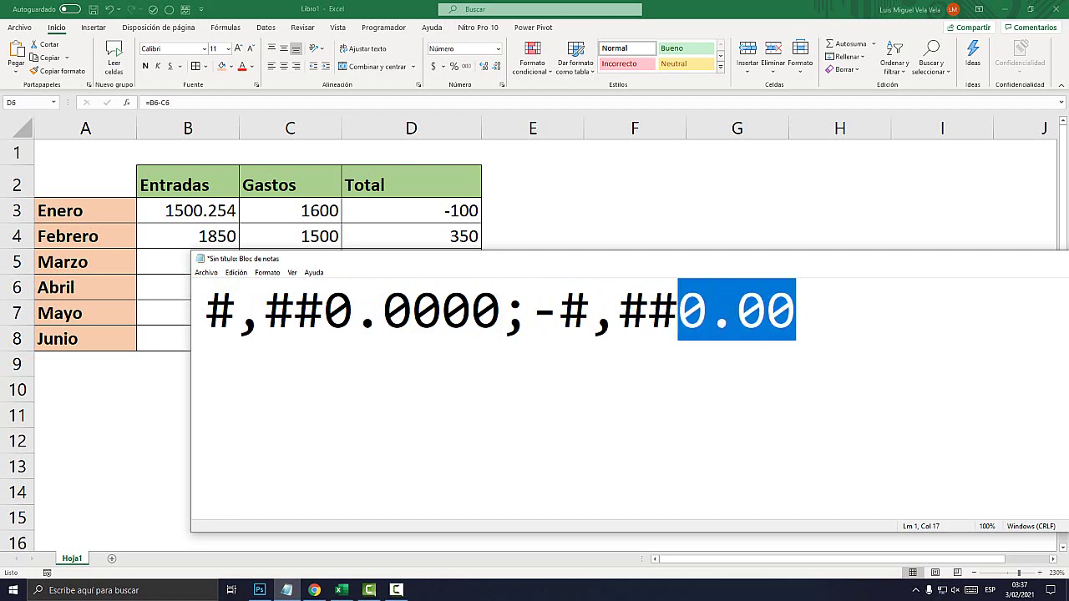
key("End")
key("shift+Left")
key("shift+Left")
key("shift+Left")
key("Delete")
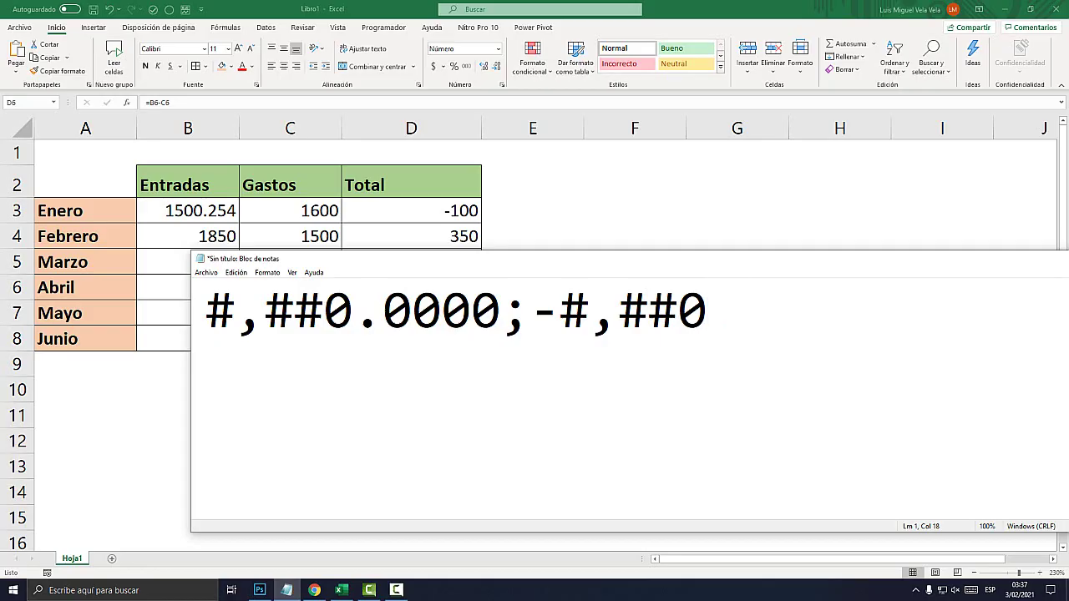
Move the negative section -#,##0 onto its own line below the positive section.
key("Left")
key("Left")
key("Left")
key("Return")
key("Return")
key("BackSpace")
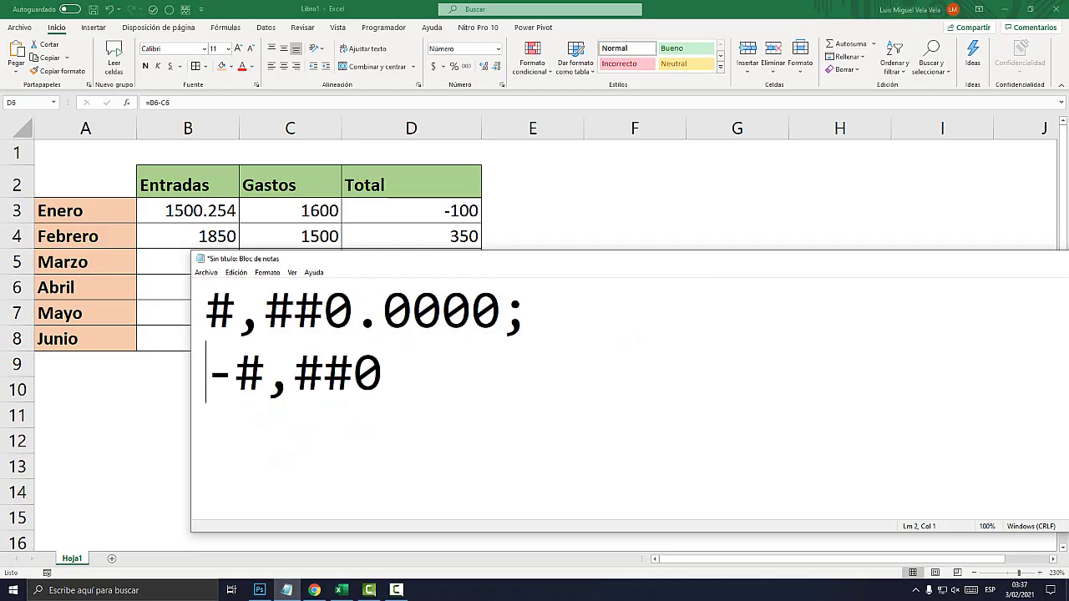
key("Return")
key("Up")
key("Up")
key("End")
key("shift+Left")
key("shift+Home")
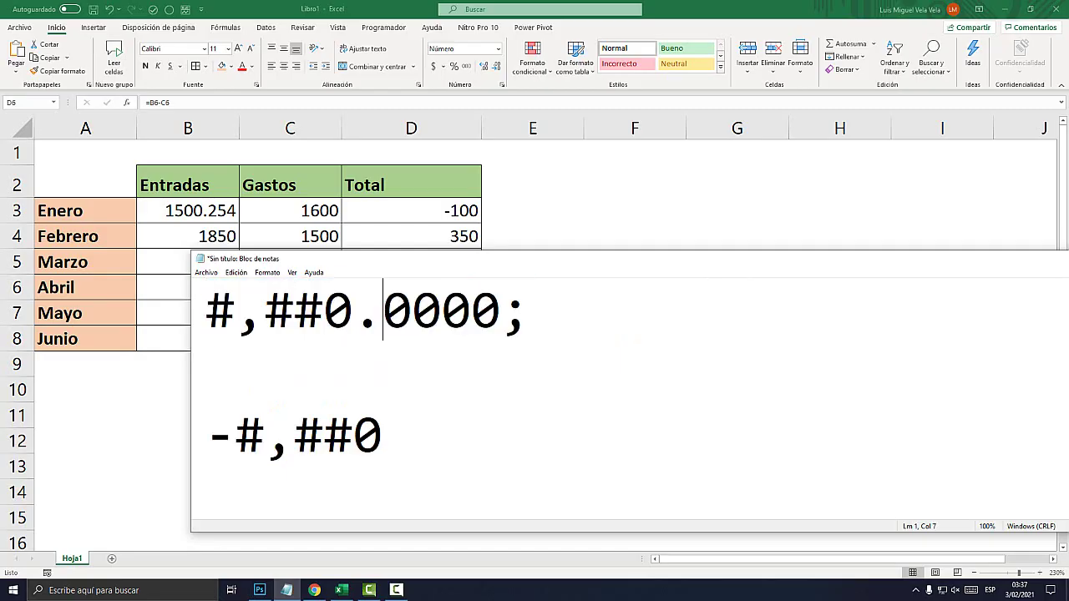
key("End")
key("shift+Left")
Rejoin both sections on one line and select the full code #,##0.0000;-#,##0.
key("Down")
key("Down")
key("End")
key("shift+Left")
key("shift+Left")
key("shift+Left")
key("shift+Home")
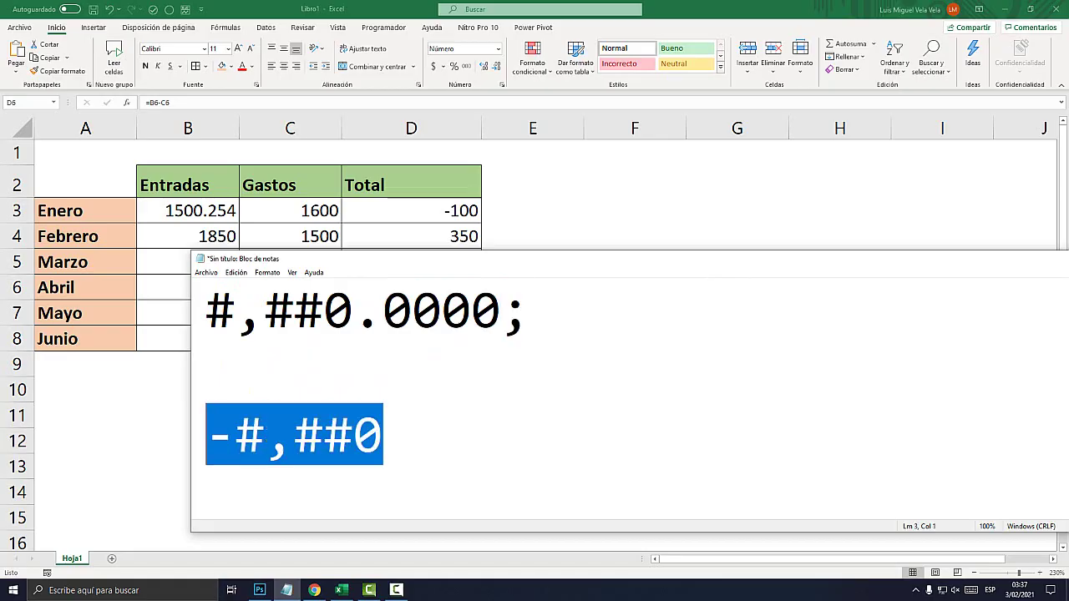
key("alt+Tab")
key("alt+Tab")
key("Right")
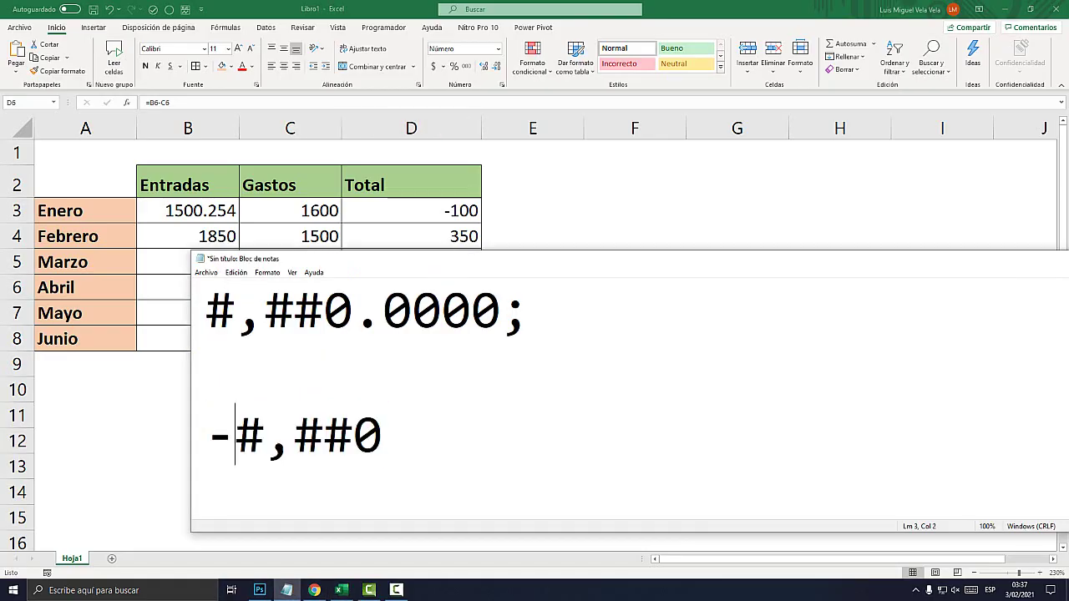
key("Left")
key("BackSpace")
key("BackSpace")
key("End")
key("shift+Home")
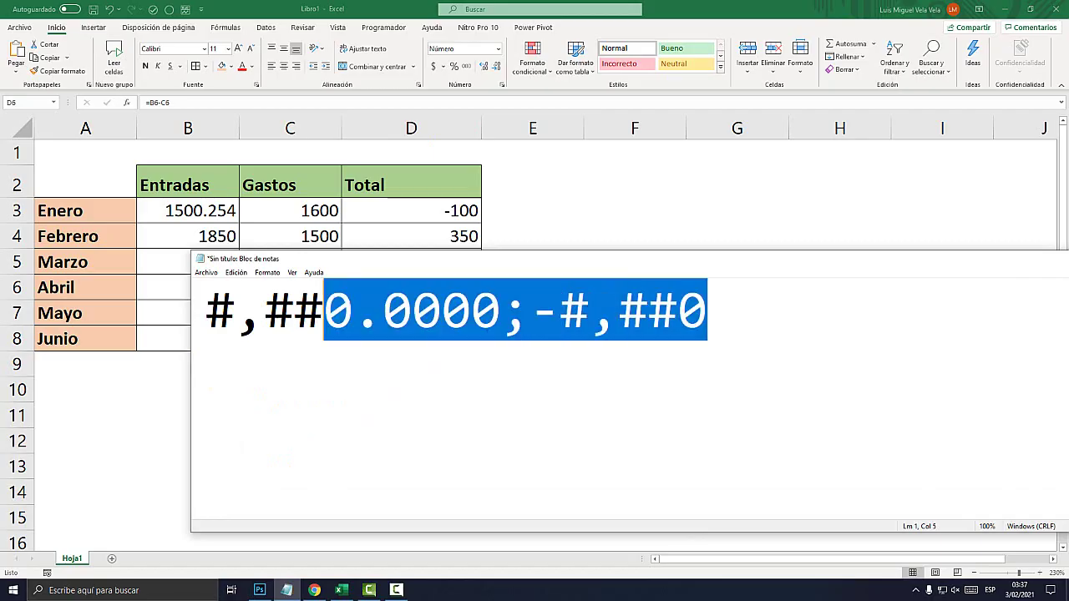
Apply #,##0.0000;-#,##0 to D3:D8 so 350.0000 keeps decimals while -100 shows none.
key("alt+Tab")
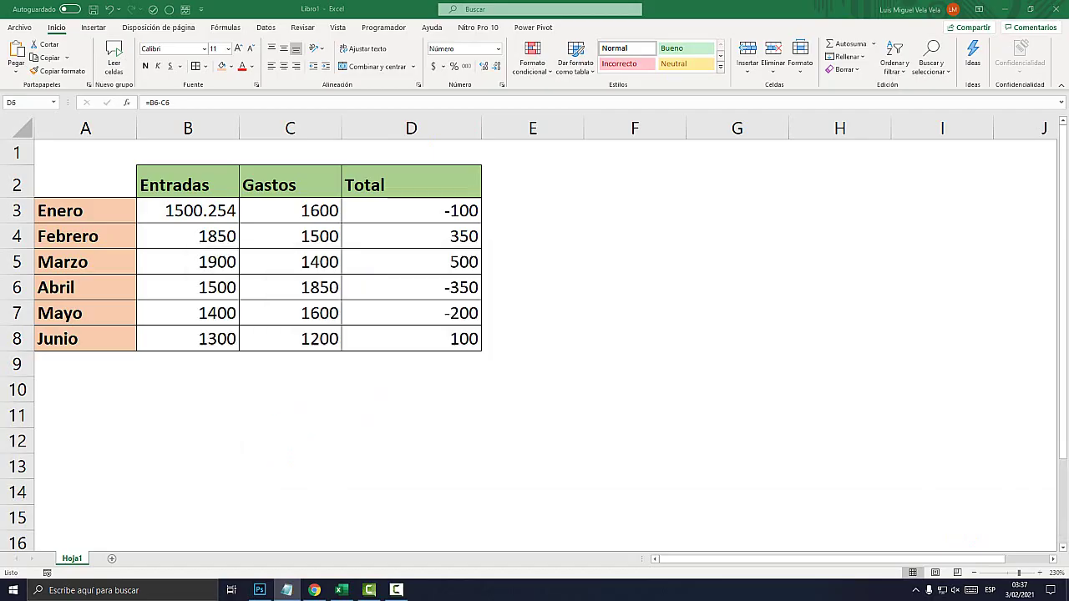
key("Up")
key("Up")
key("Up")
key("shift+Down")
key("shift+Down")
key("shift+Down")
key("shift+Down")
key("shift+Down")
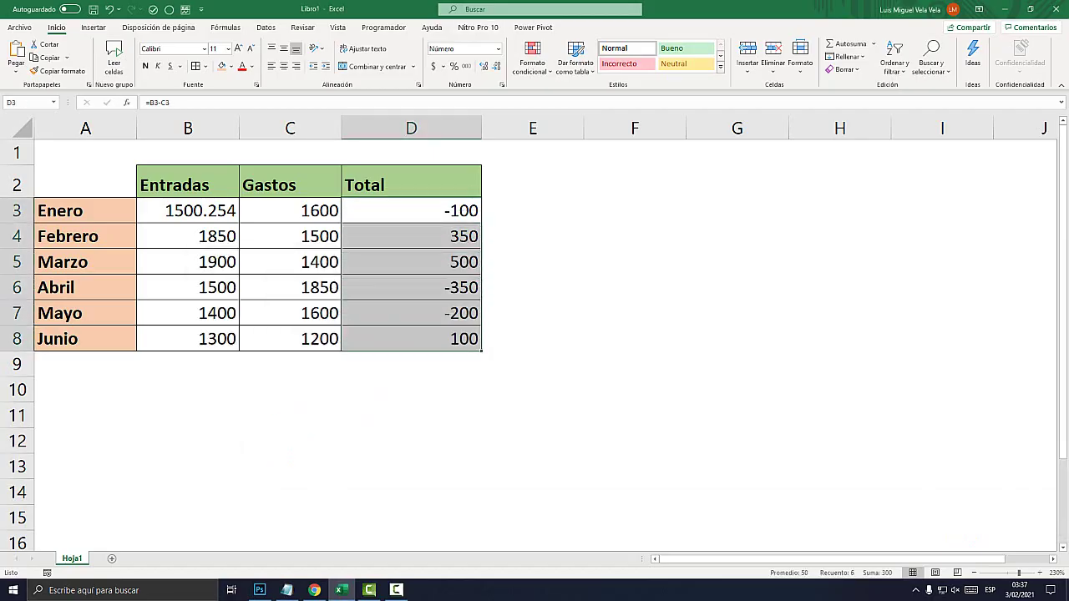
left_click(498, 48)
left_click(490, 355)
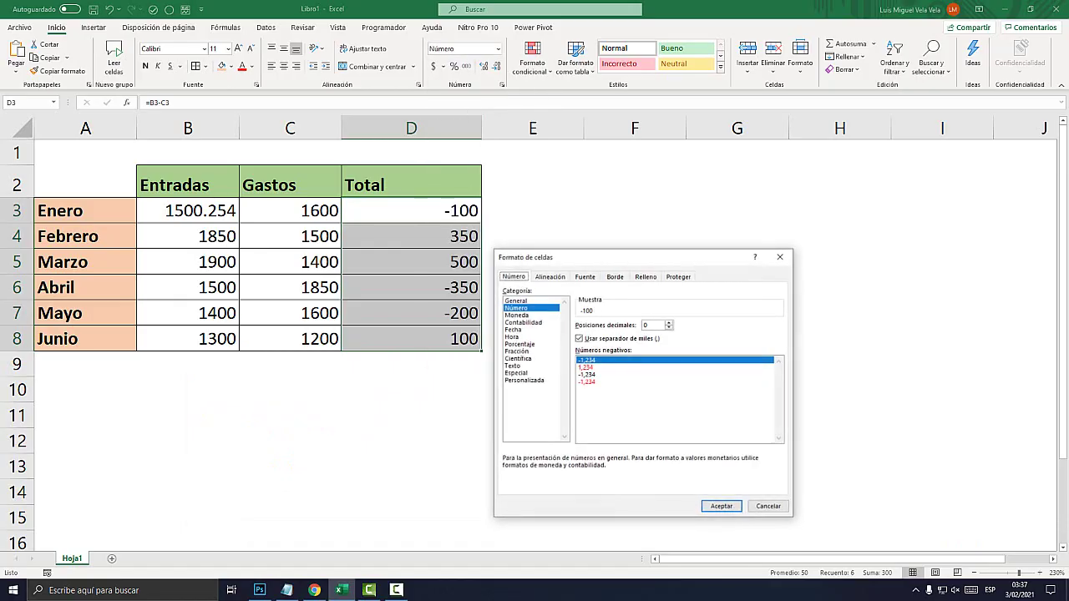
left_click(524, 380)
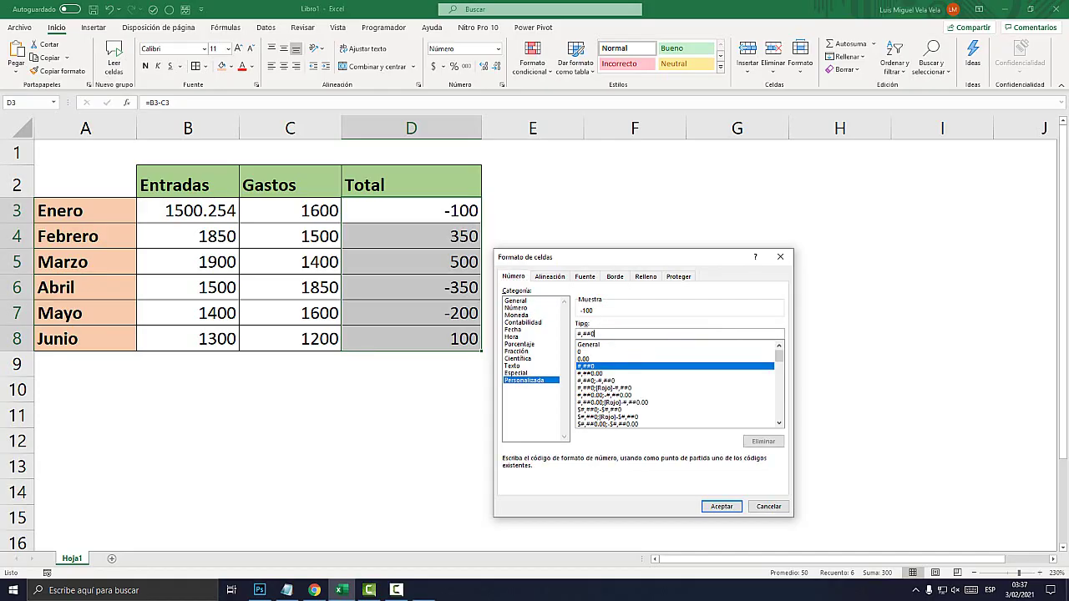
type("#,##0.0000;-#,##0")
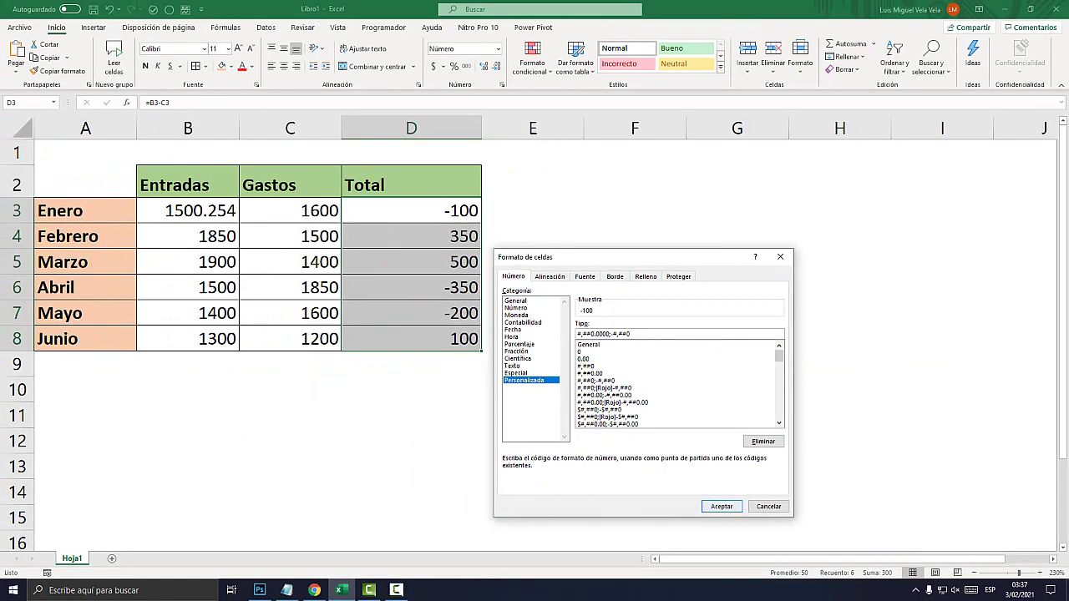
left_click(720, 507)
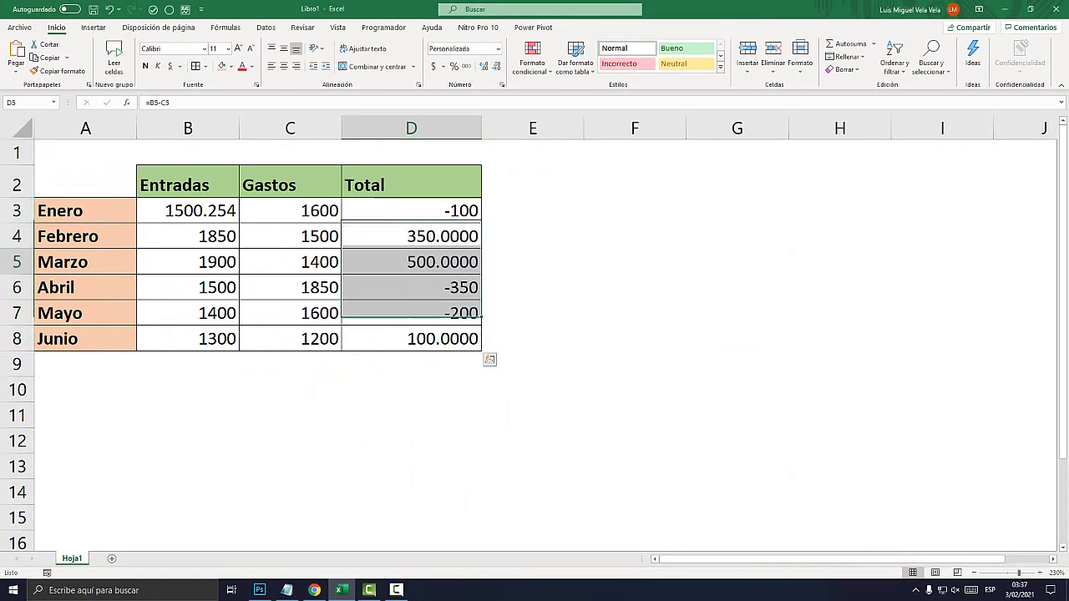
left_click(441, 208)
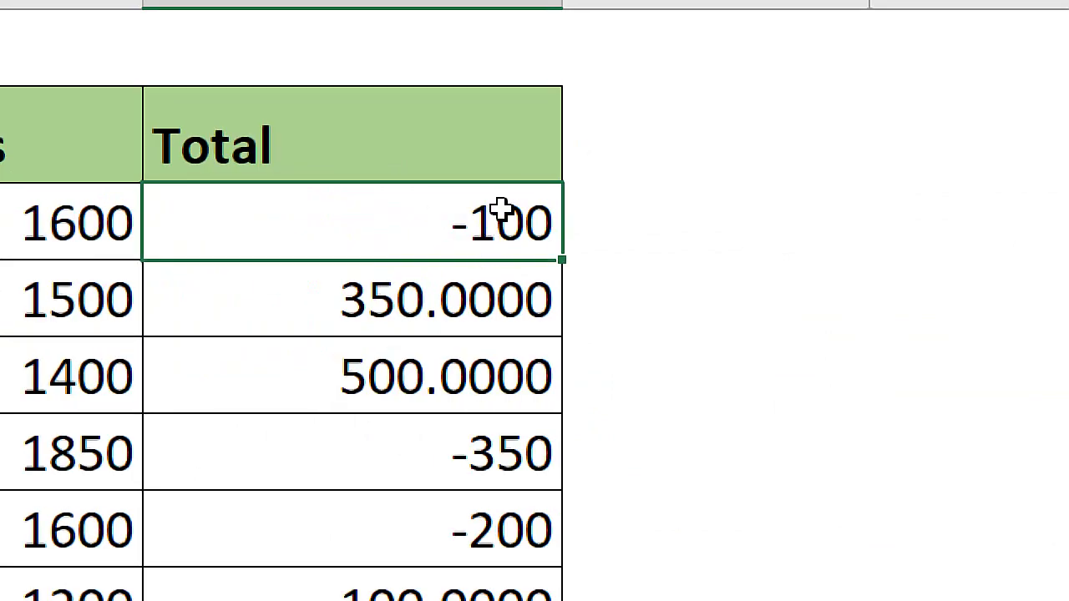
left_click(451, 328)
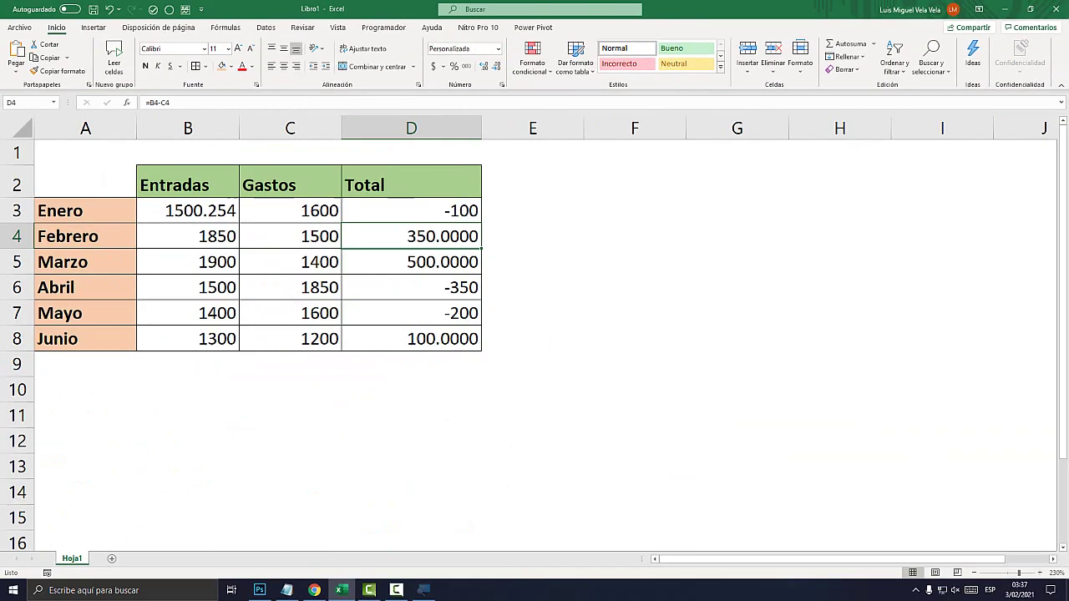
Revise the Notepad draft to #,##0.00;-#,##0.00.
left_click(286, 590)
left_click(209, 373)
left_click(501, 311)
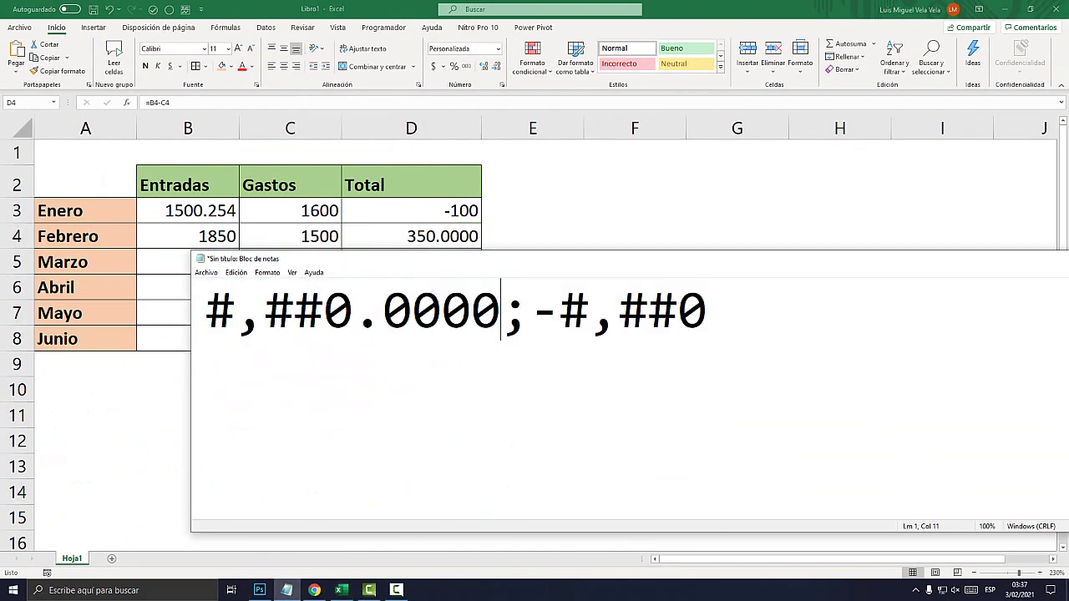
key("shift+Left")
key("shift+Left")
key("BackSpace")
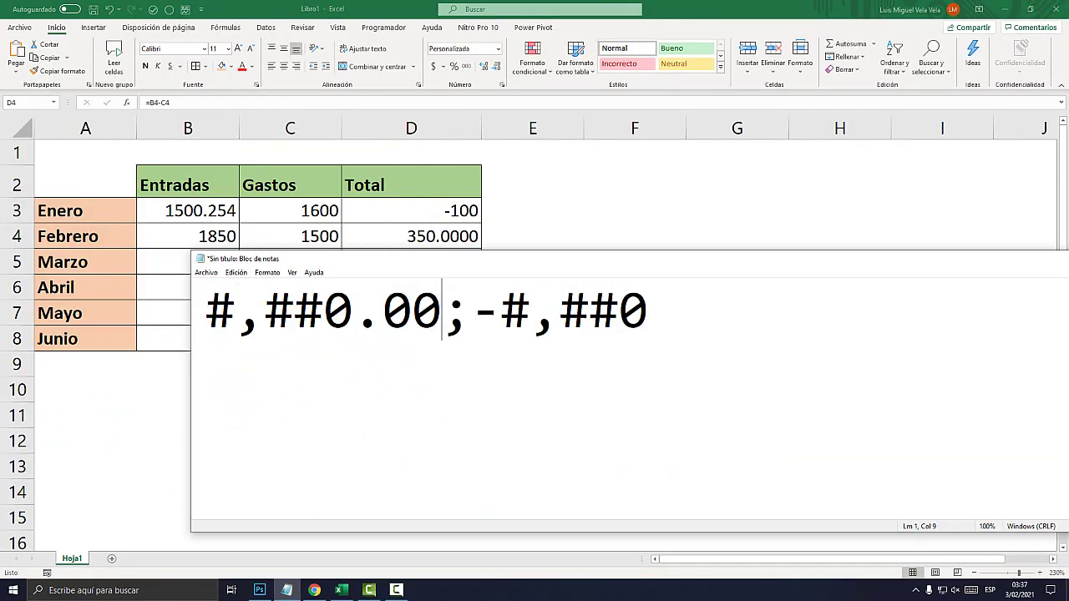
left_click(648, 311)
type(".")
type("00")
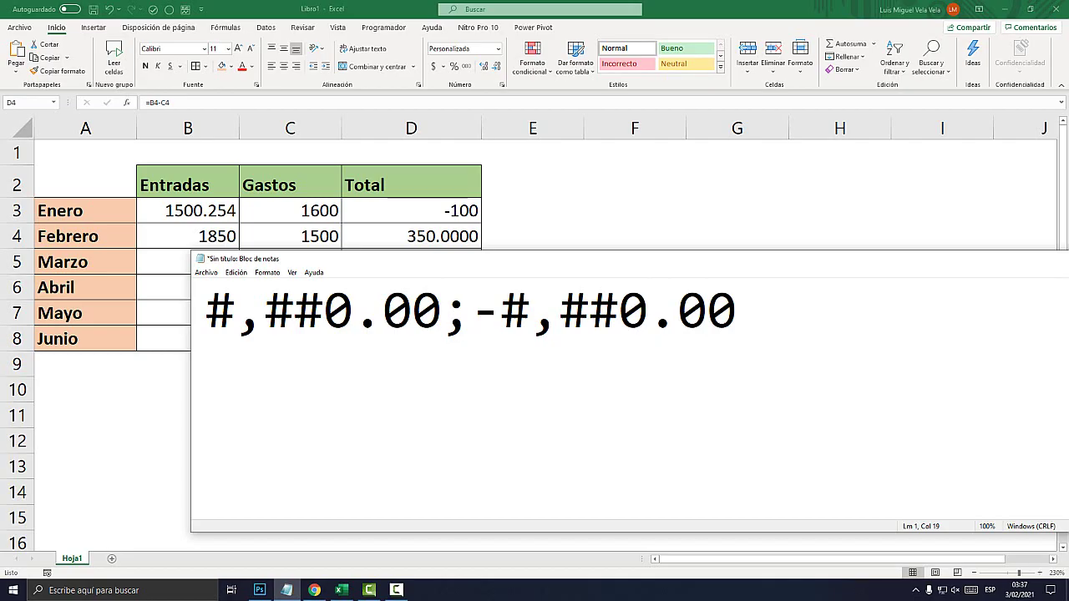
Select the #,##0.00 and -#,##0.00 sections, then bring up the Photoshop keyboard image.
left_click_drag(206, 310, 442, 311)
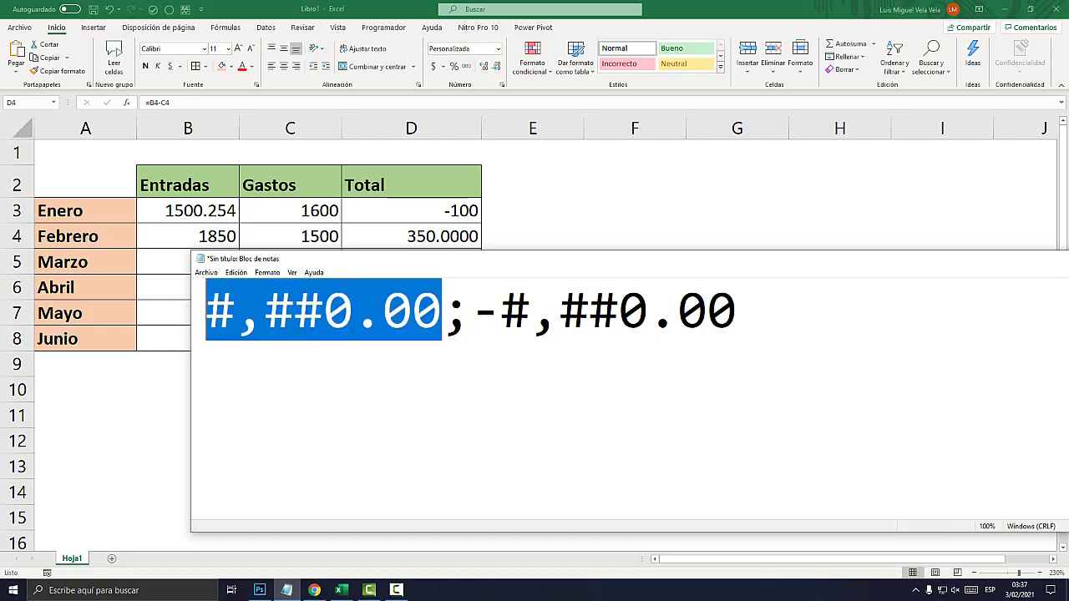
left_click_drag(736, 311, 472, 310)
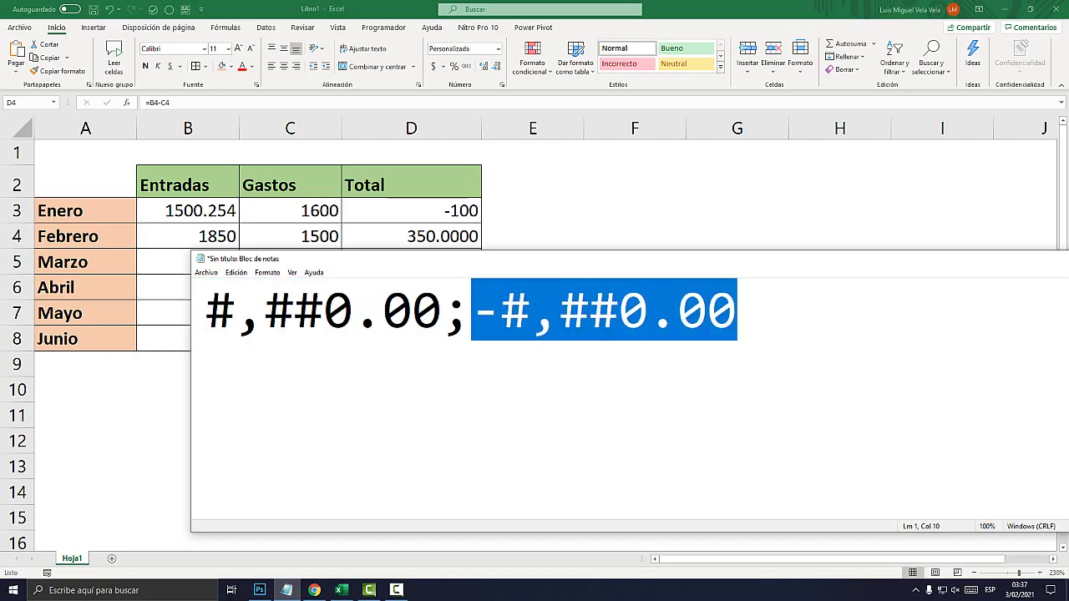
left_click(737, 311)
left_click(260, 590)
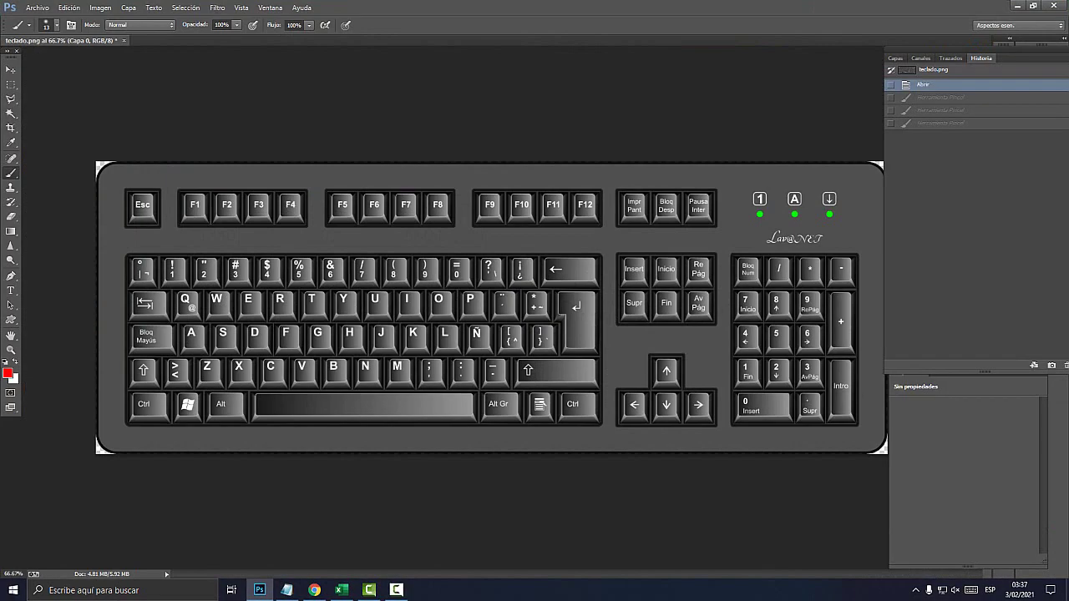
Start a new note line reading #= below the format code.
left_click(286, 591)
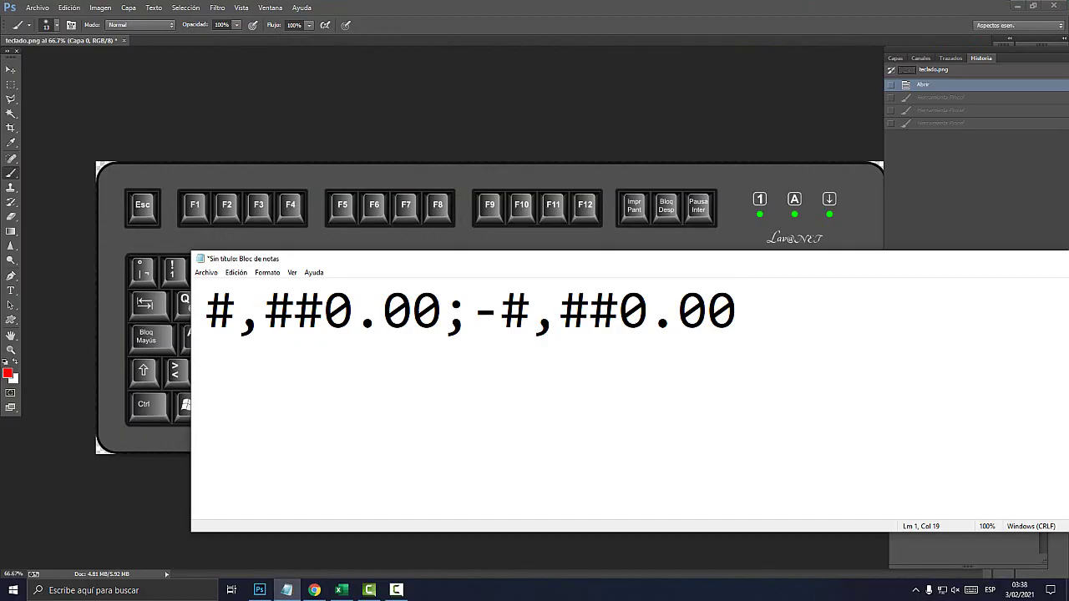
key("Return")
key("Return")
type("#")
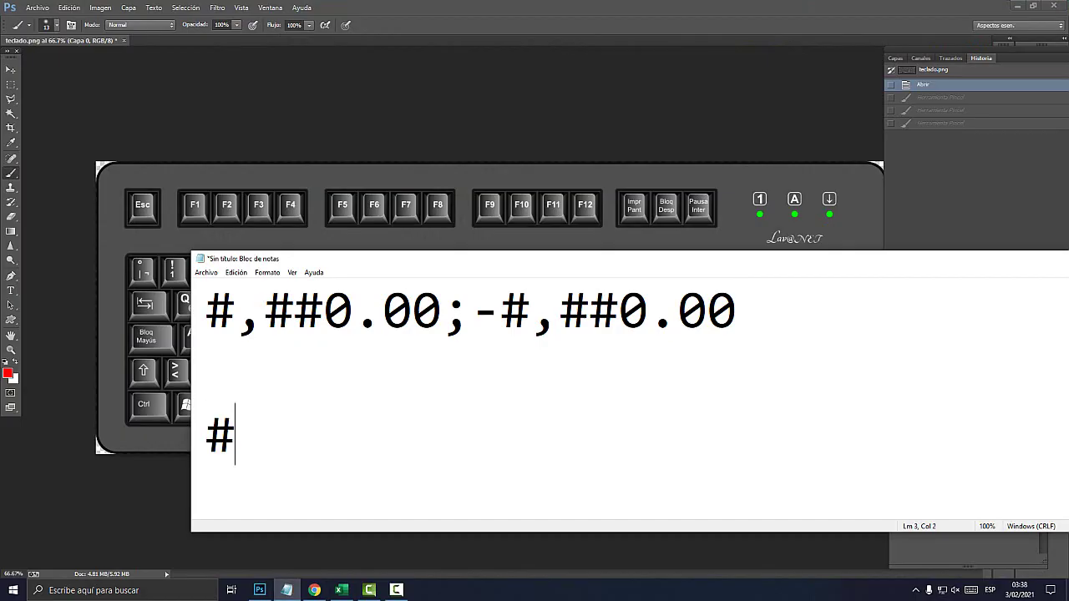
type("=")
Circle the left Shift key and the # key in red on the keyboard image.
key("alt+Tab")
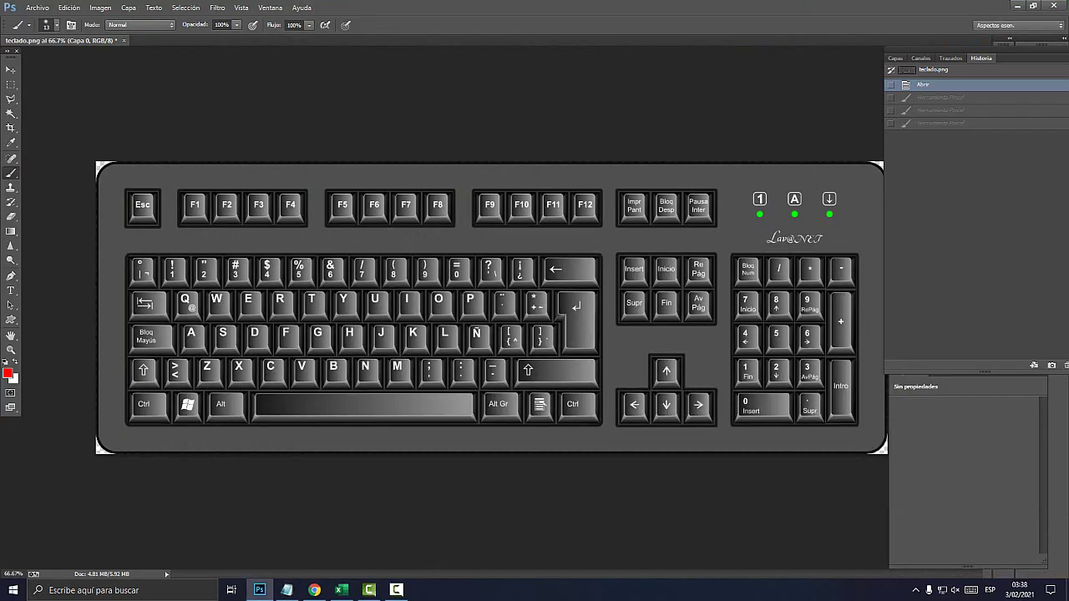
left_click_drag(158, 356, 158, 361)
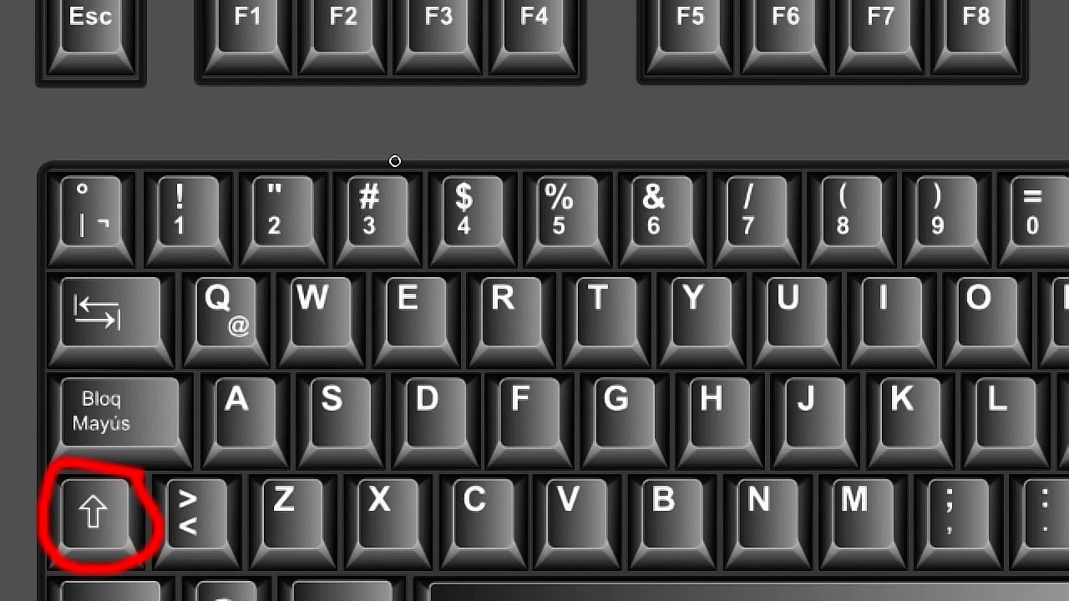
left_click_drag(254, 253, 229, 292)
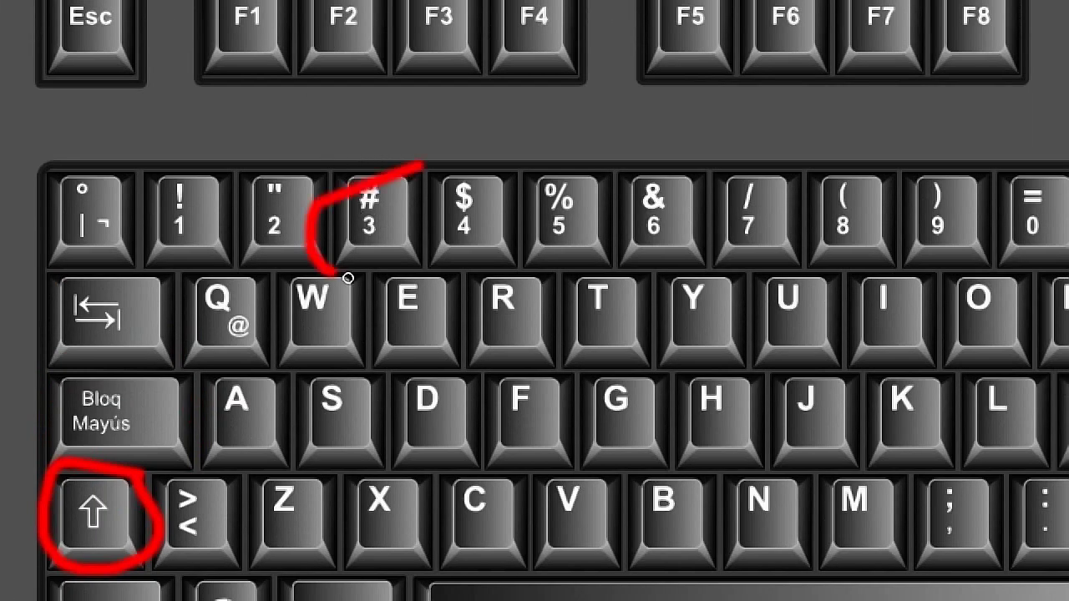
left_click_drag(347, 277, 418, 158)
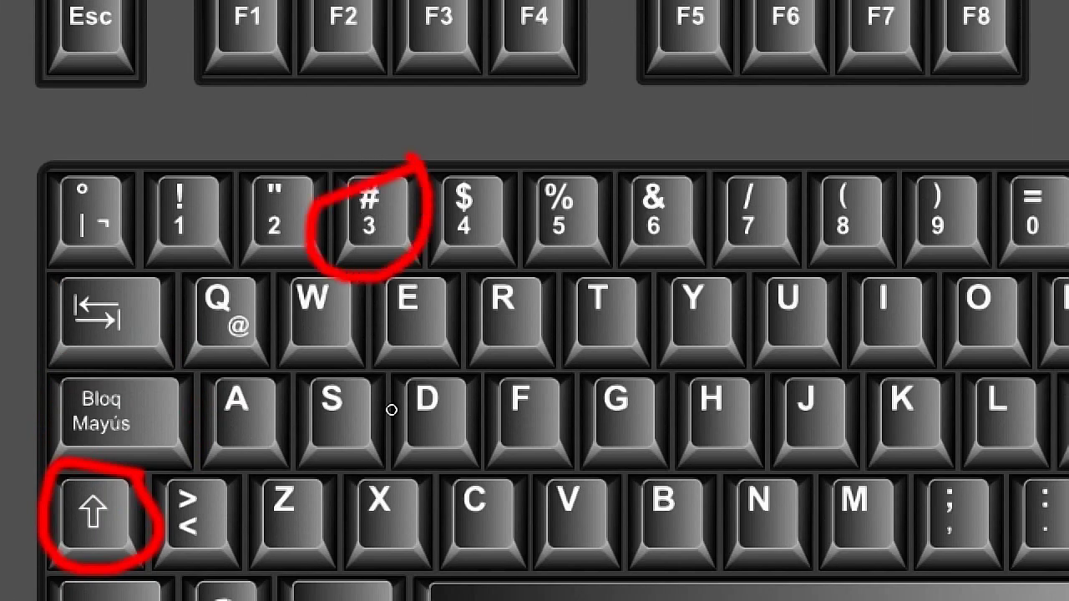
key("v")
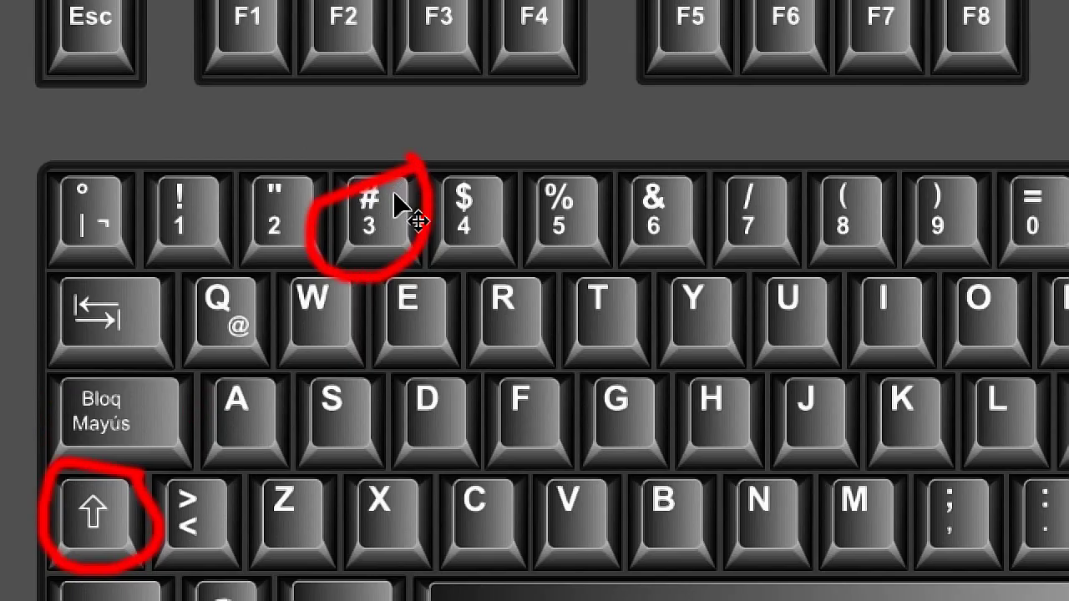
key("ctrl+z")
mouse_move(410, 162)
left_mouse_down()
mouse_move(298, 182)
mouse_move(433, 165)
left_mouse_up()
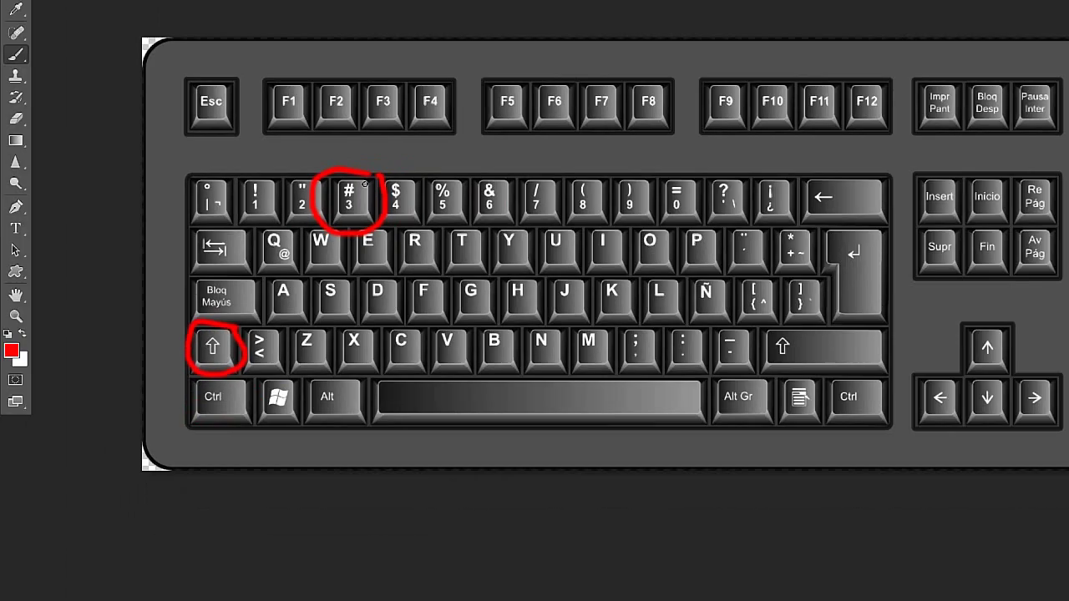
Complete the note to read # = Shift + 3.
key("alt+Tab")
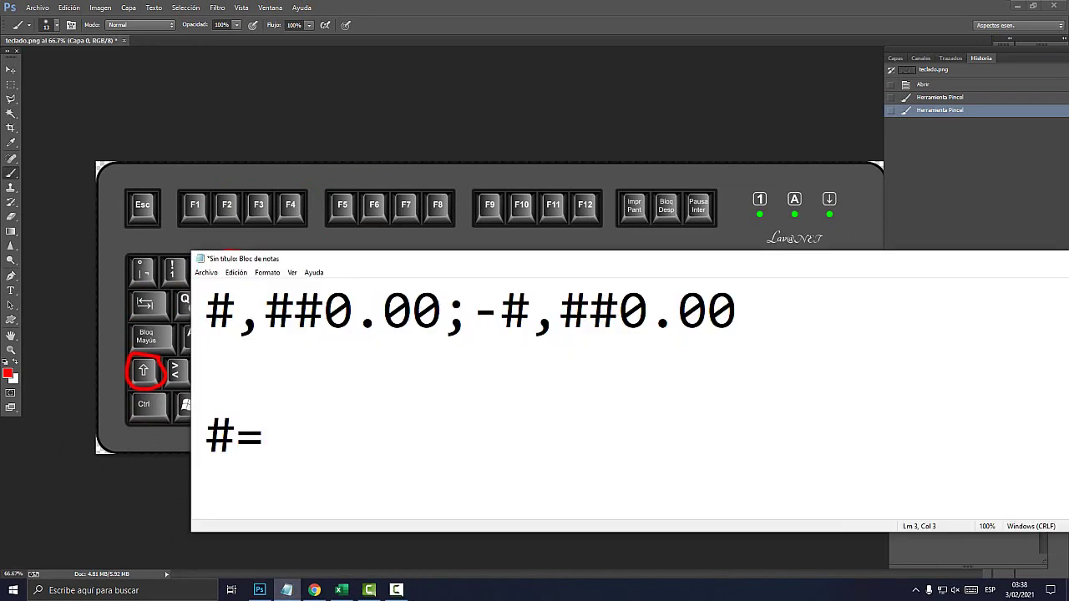
type(" Shift ")
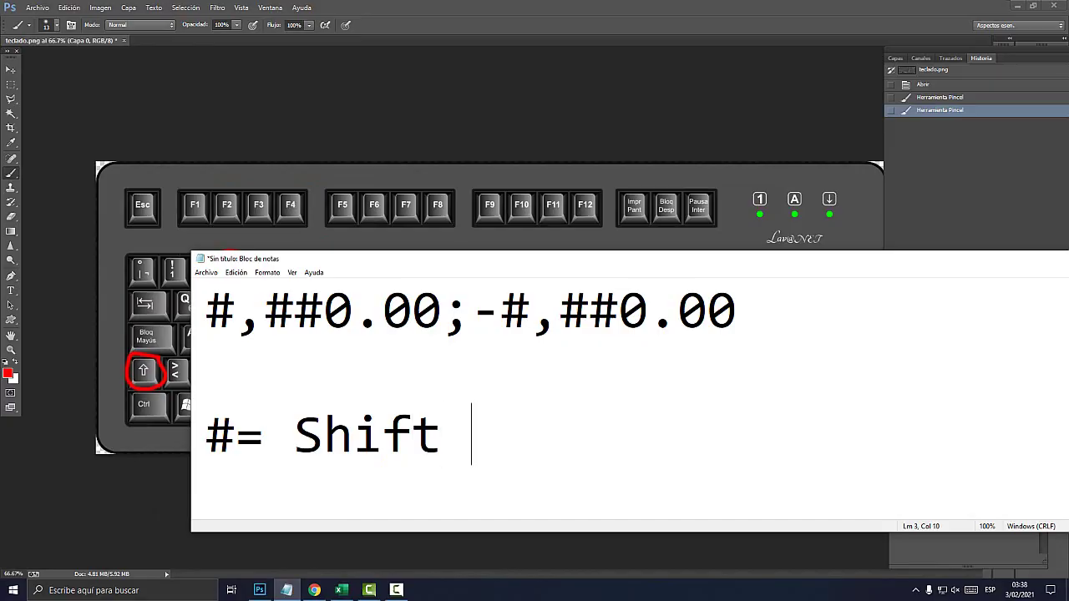
type("+")
key("Return")
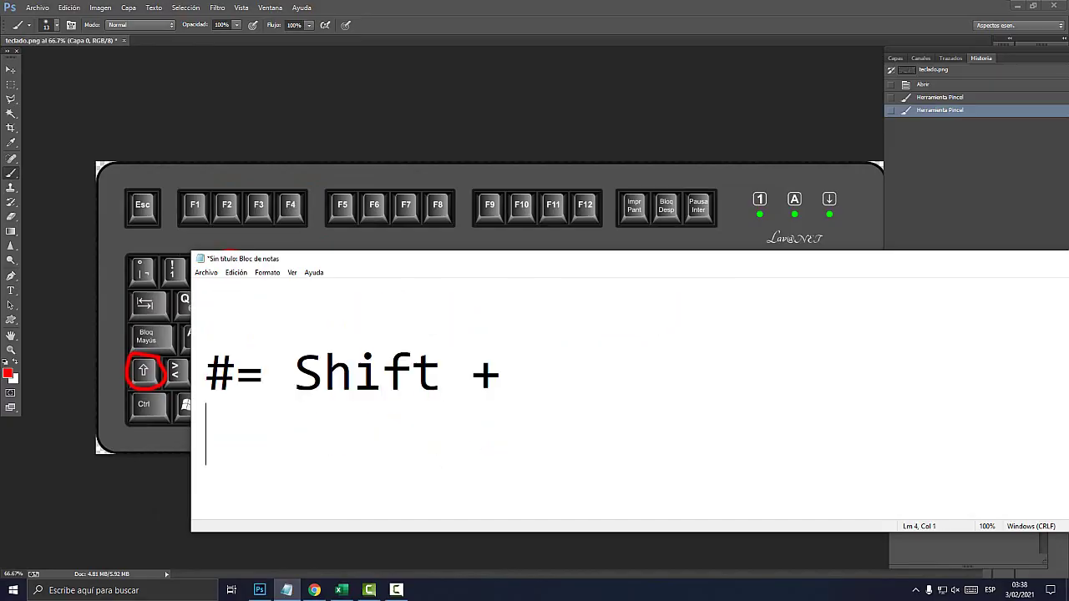
key("BackSpace")
type("3")
key("alt+Tab")
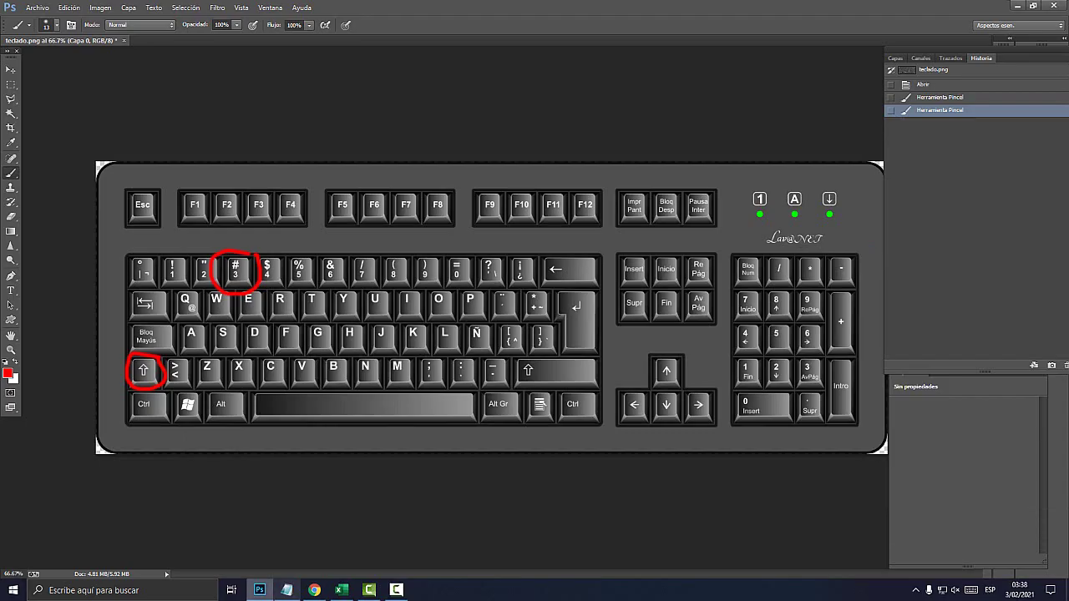
key("alt+Tab")
In the Notepad code, place the cursor just before the negative section's minus sign.
key("alt+Tab")
key("Tab")
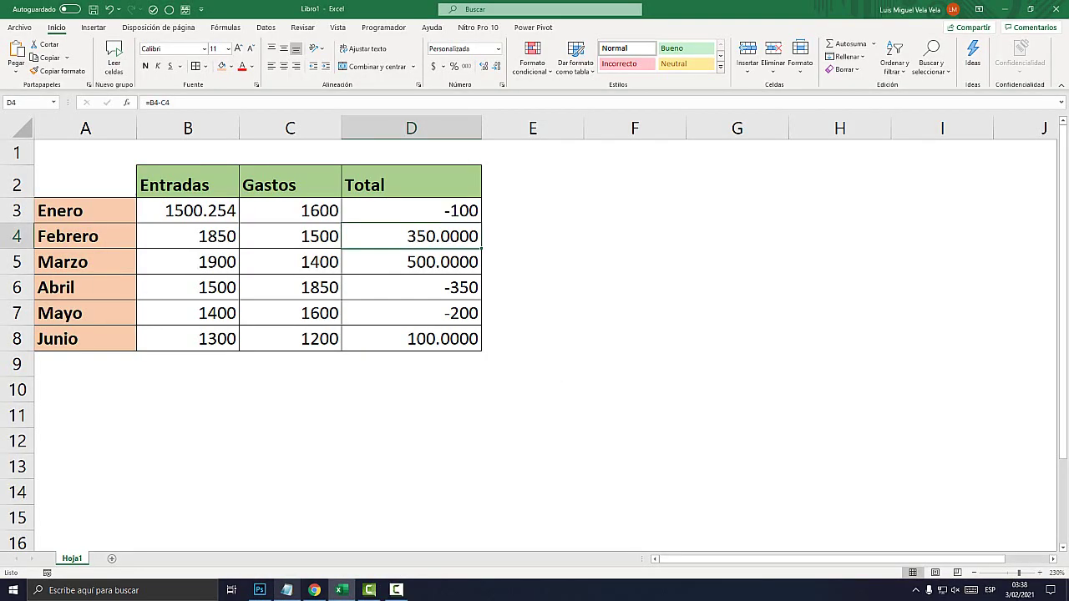
key("alt+Tab")
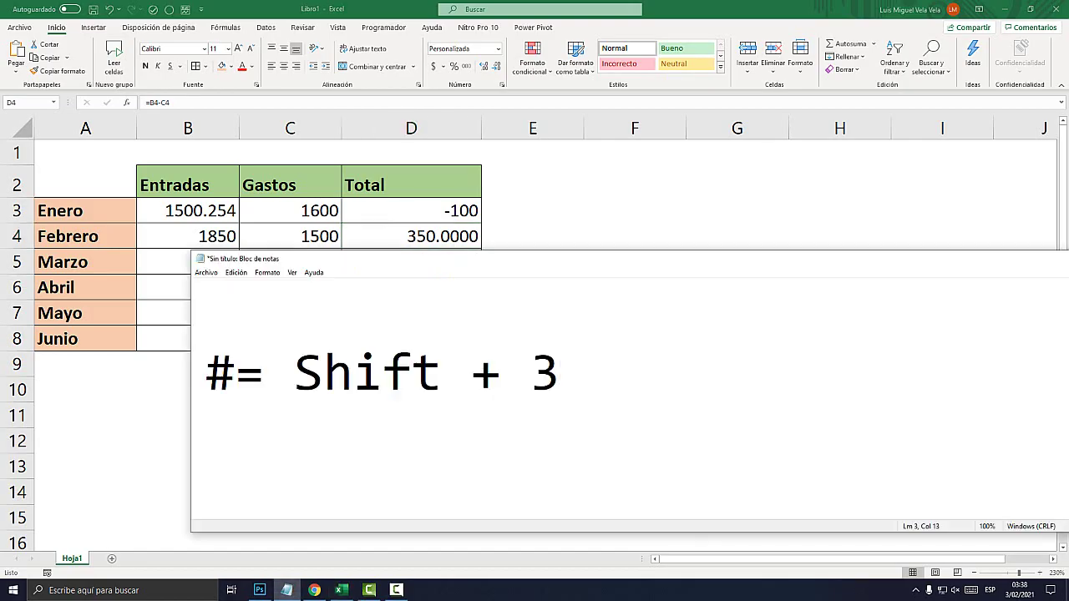
scroll(626, 392, "up", 1)
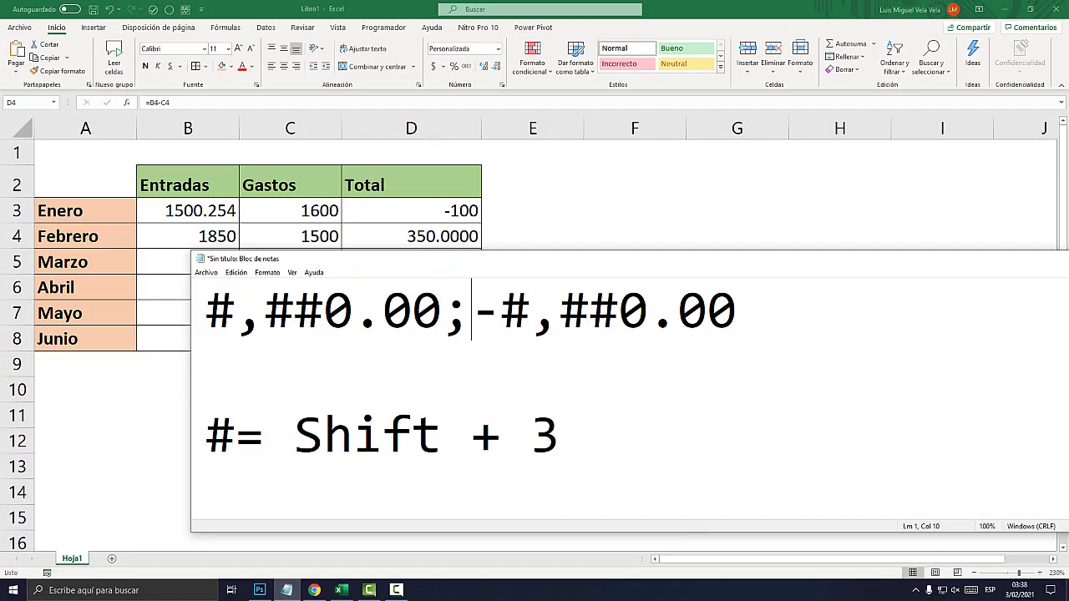
key("shift+End")
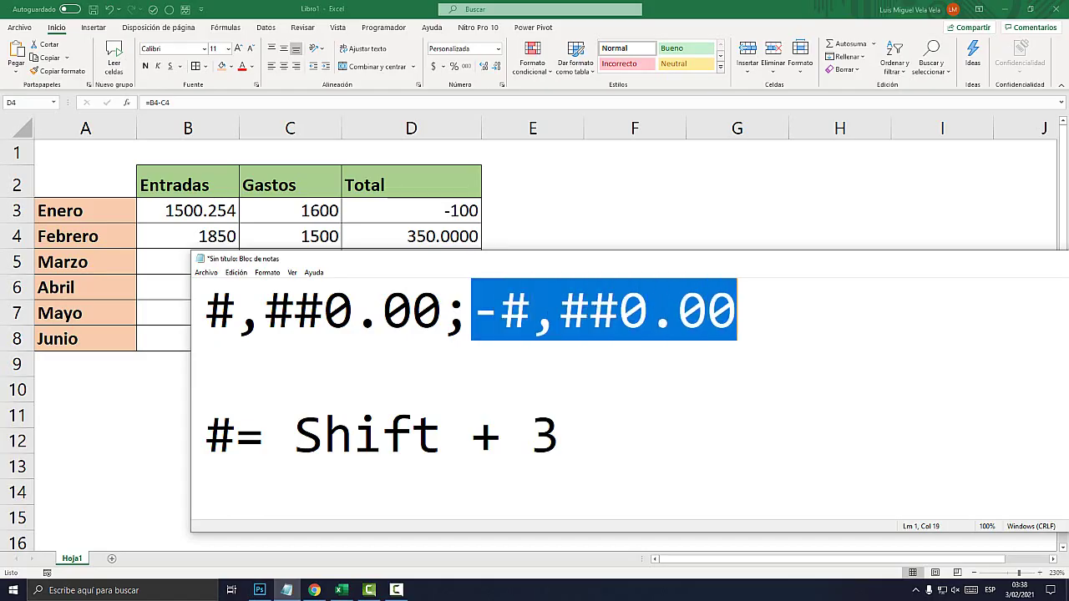
key("Left")
key("Left")
key("shift+Home")
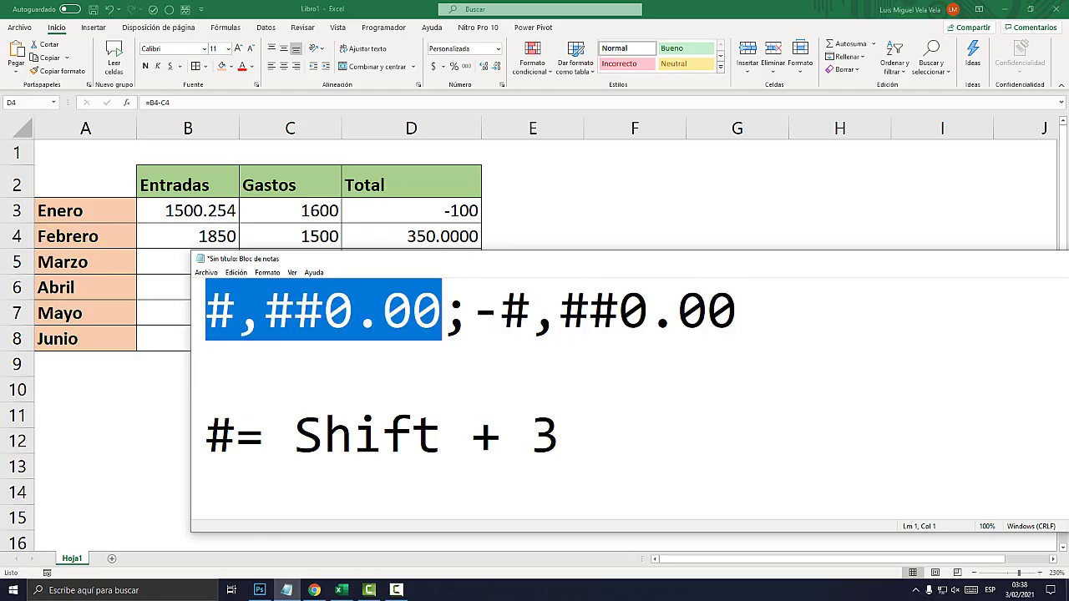
key("Right")
key("Right")
Try the colours Amarillo and Verde, settling on [Rojo] before the negative section.
type("Ro")
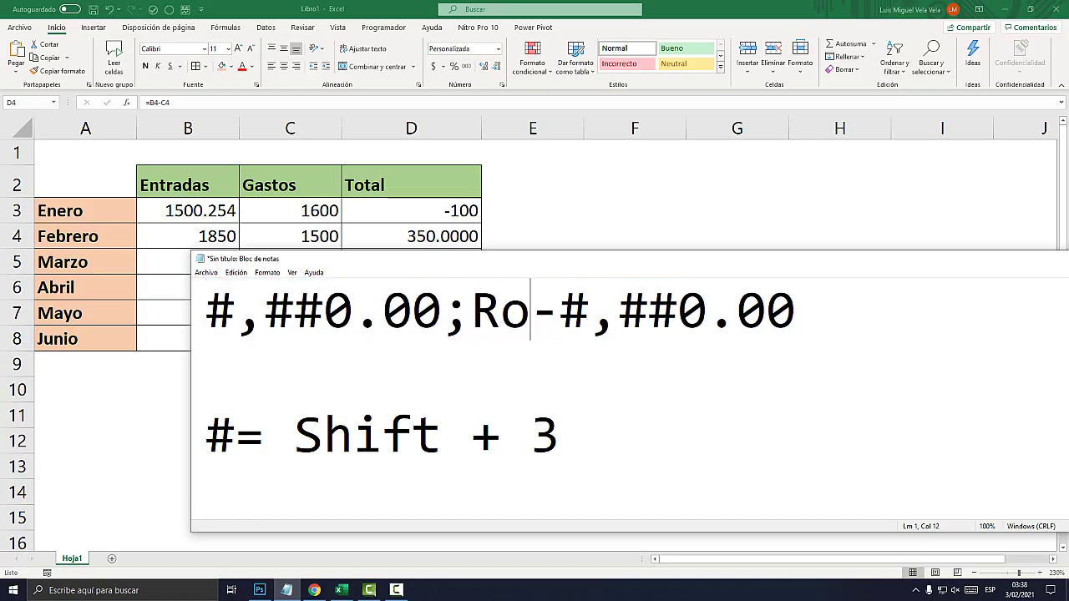
type("jo")
key("shift+Left")
key("shift+Left")
key("shift+Left")
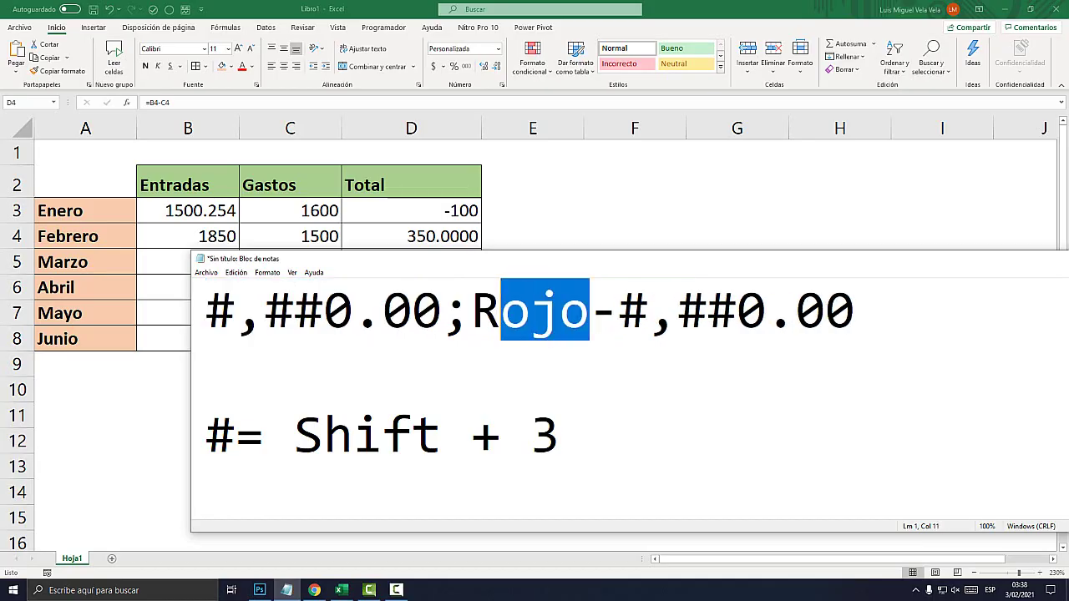
key("shift+Left")
type("Am")
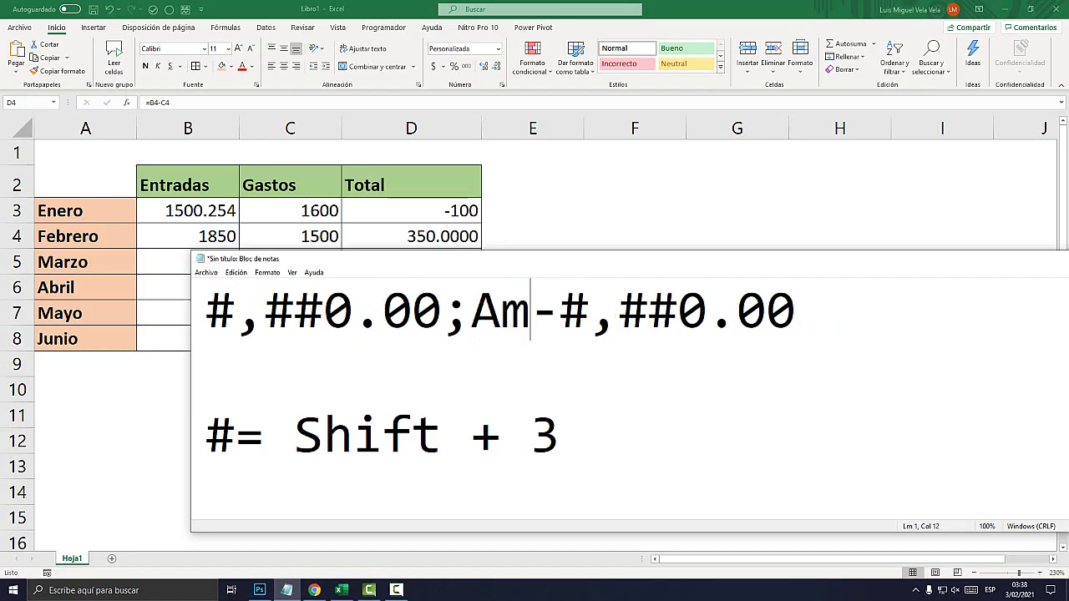
type("arillo")
key("shift+Left")
key("shift+Left")
key("shift+Left")
key("shift+Left")
key("shift+Left")
key("shift+Left")
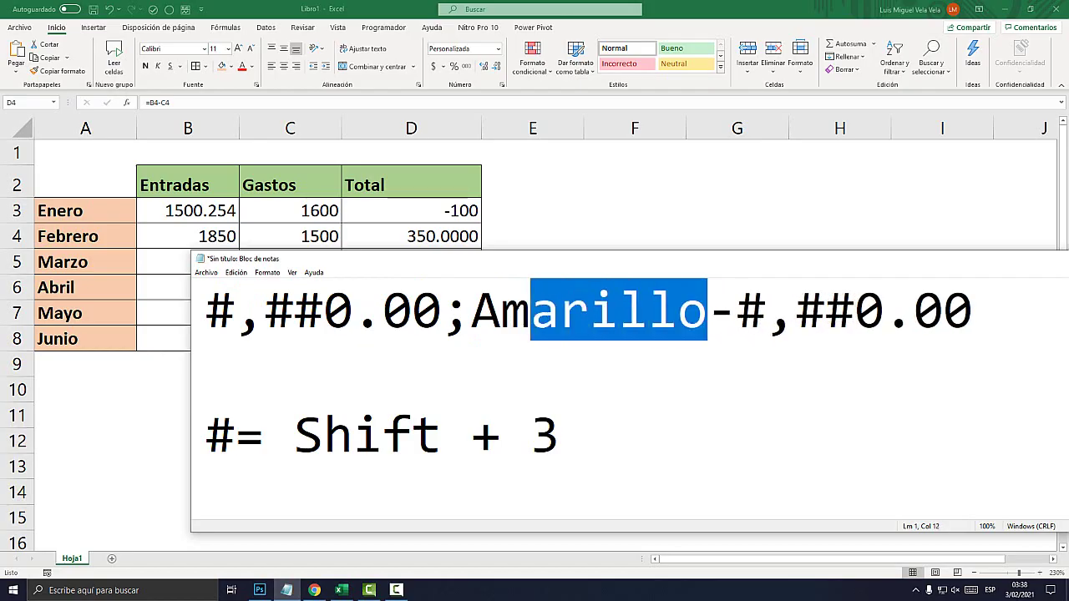
key("shift+Left")
key("shift+Left")
type("Verde")
key("shift+Left")
key("shift+Left")
key("shift+Left")
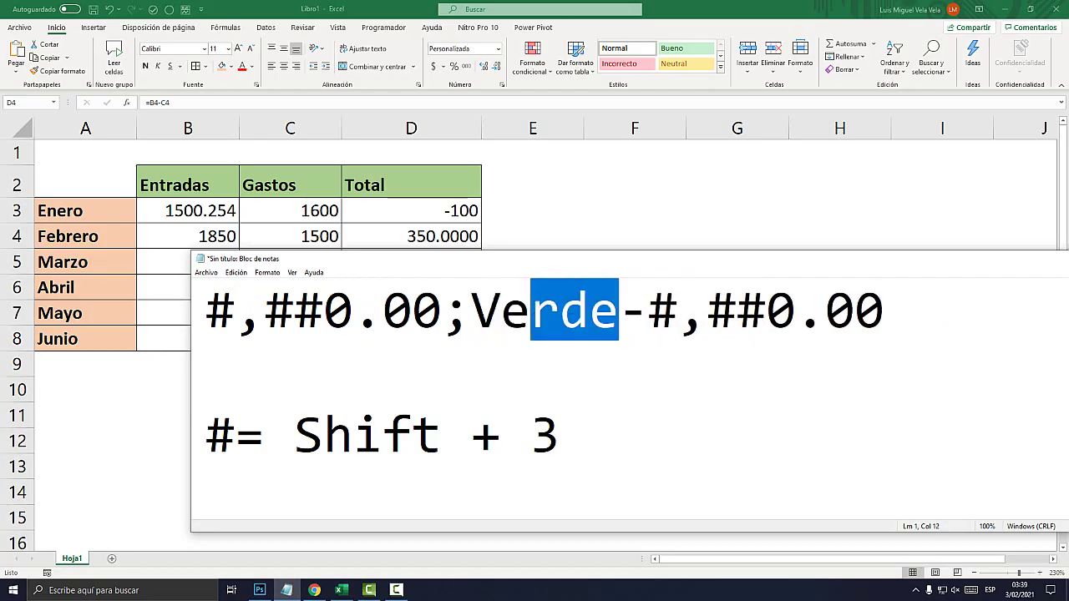
key("shift+Left")
key("shift+Left")
type("Rojo")
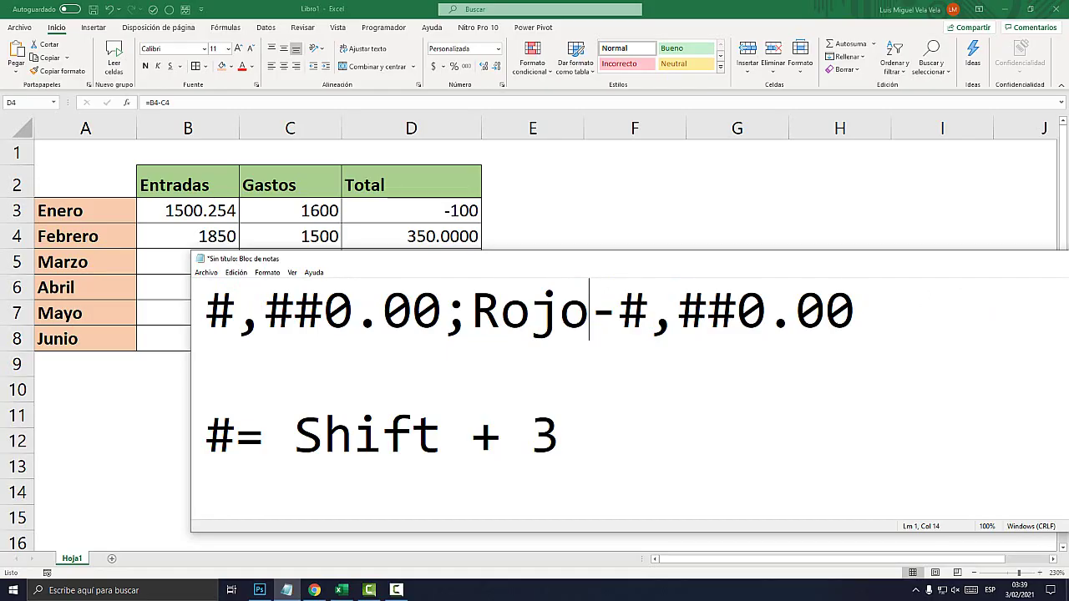
type("]")
key("Left")
key("Left")
key("Left")
key("Left")
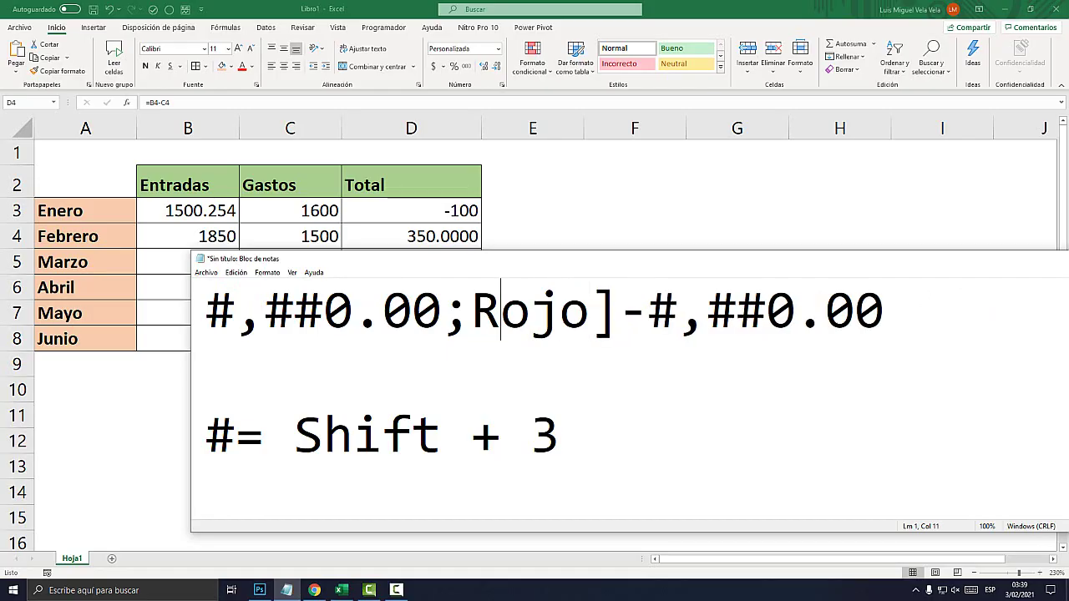
key("Left")
type("[")
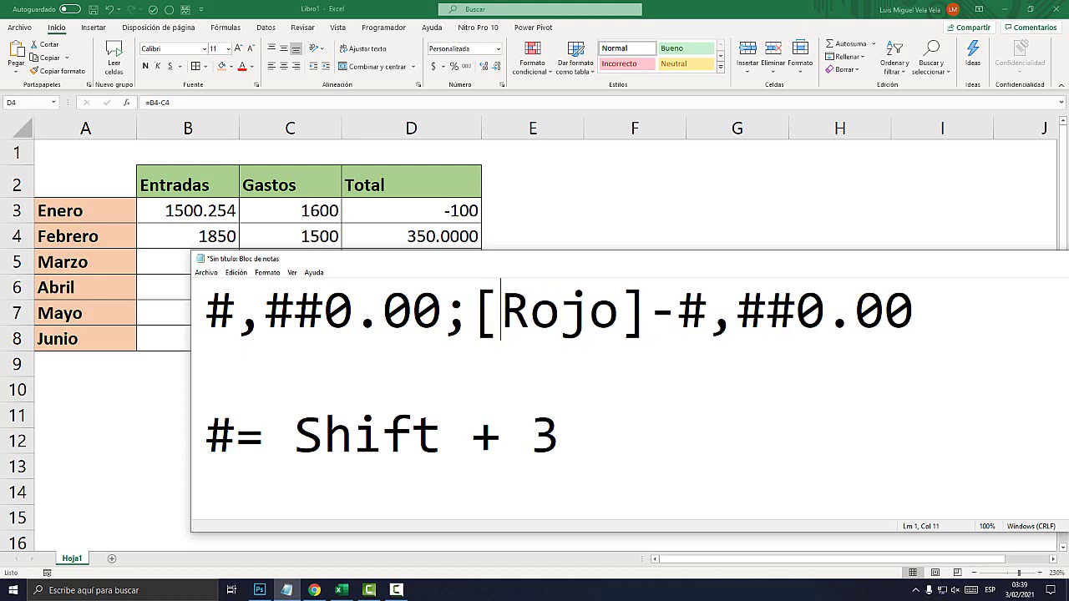
Note [ = Alt + 91 and ] = Alt + 93, then return to the keyboard image.
left_click_drag(585, 250, 585, 119)
left_click(559, 305)
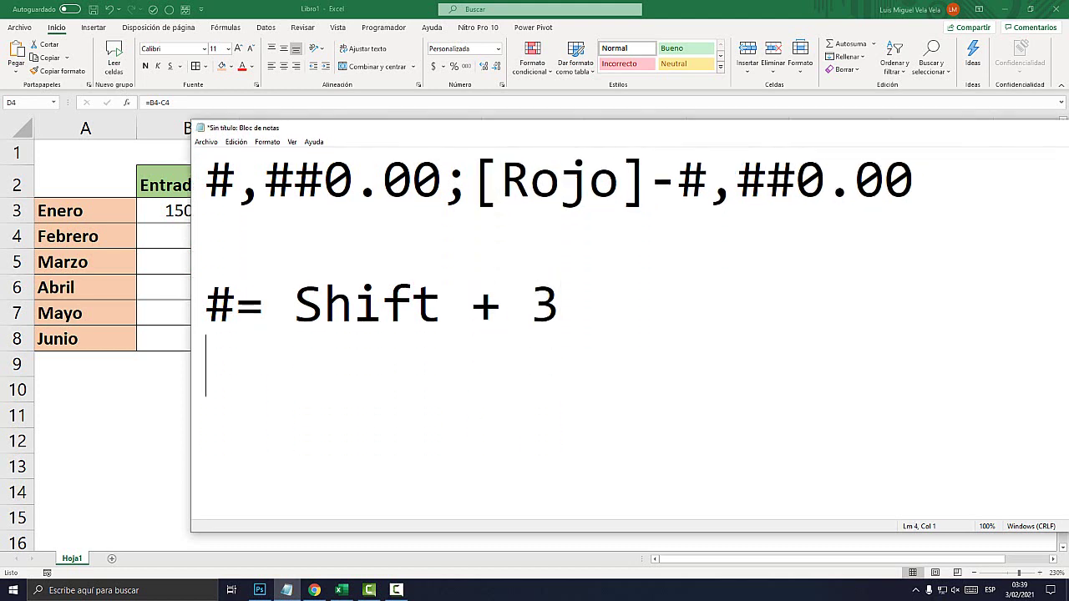
type("[ = ")
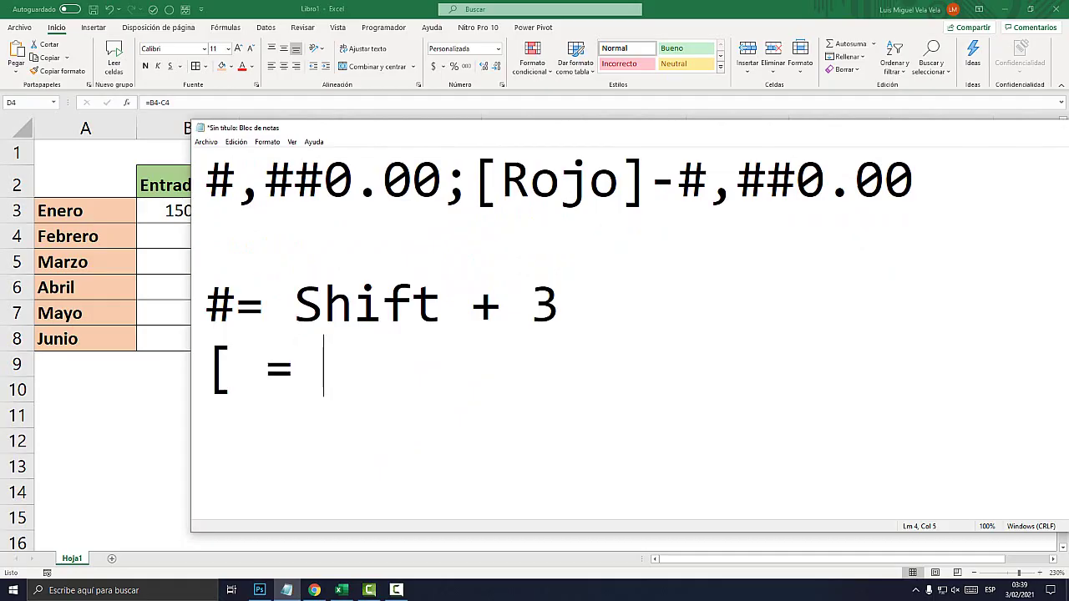
type("Alt + ")
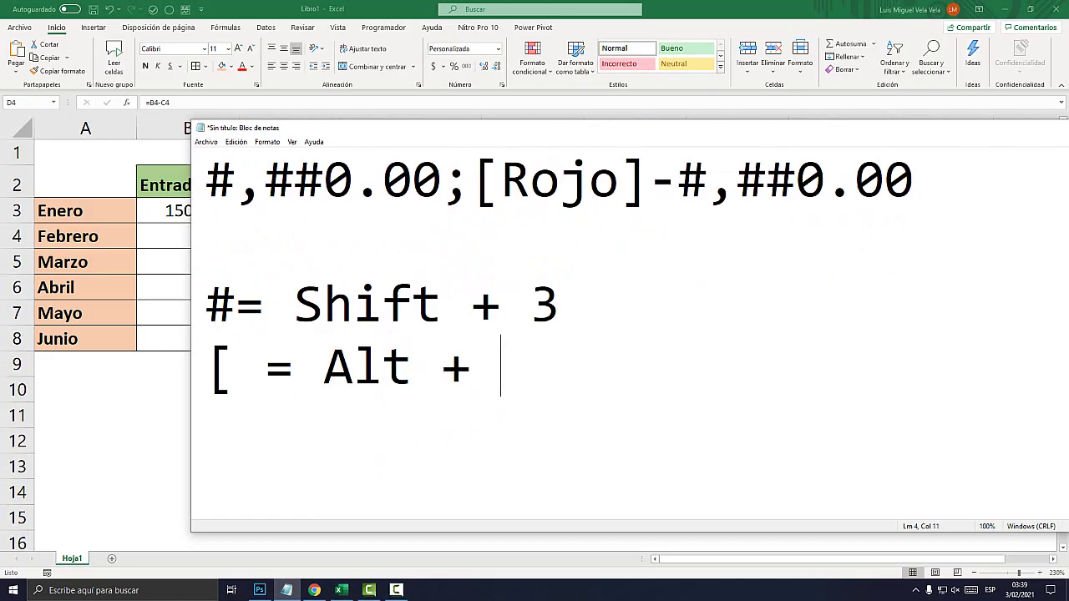
type("91")
key("Return")
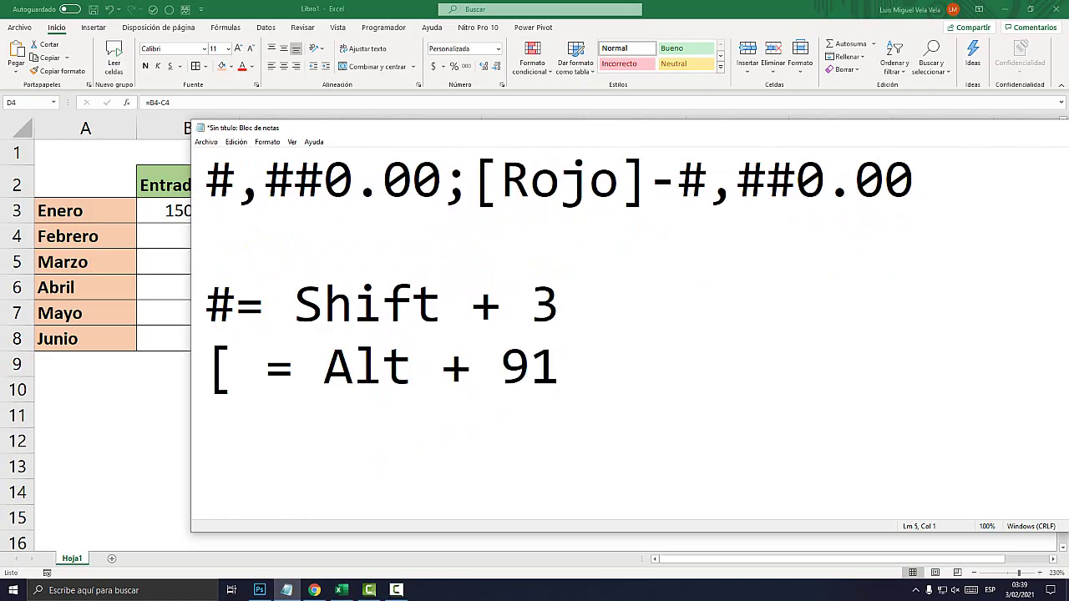
type("]")
type("= Alt + ")
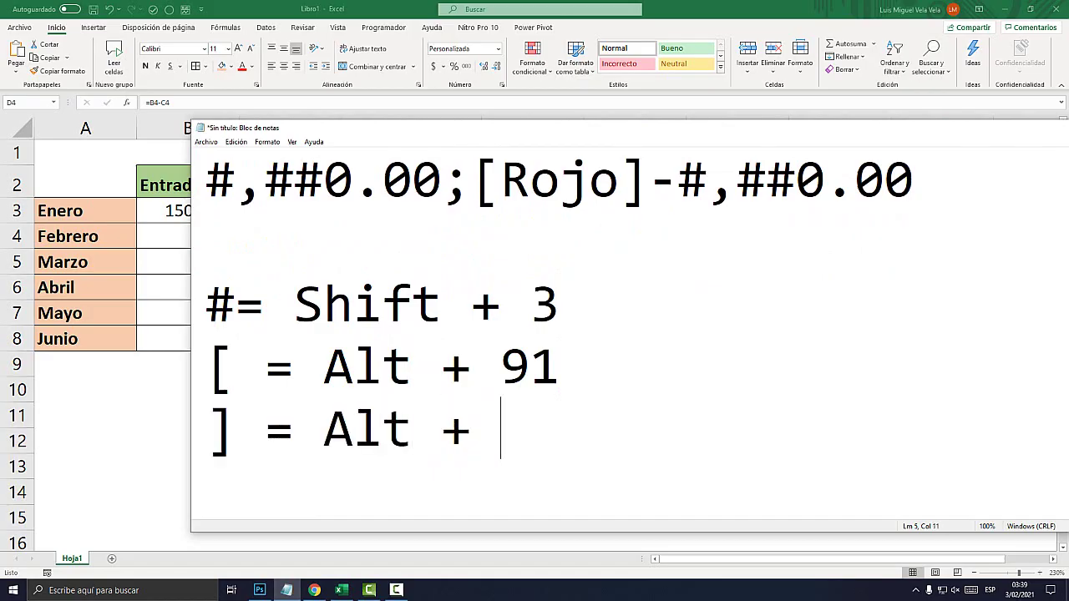
type("96")
key("BackSpace")
type("3")
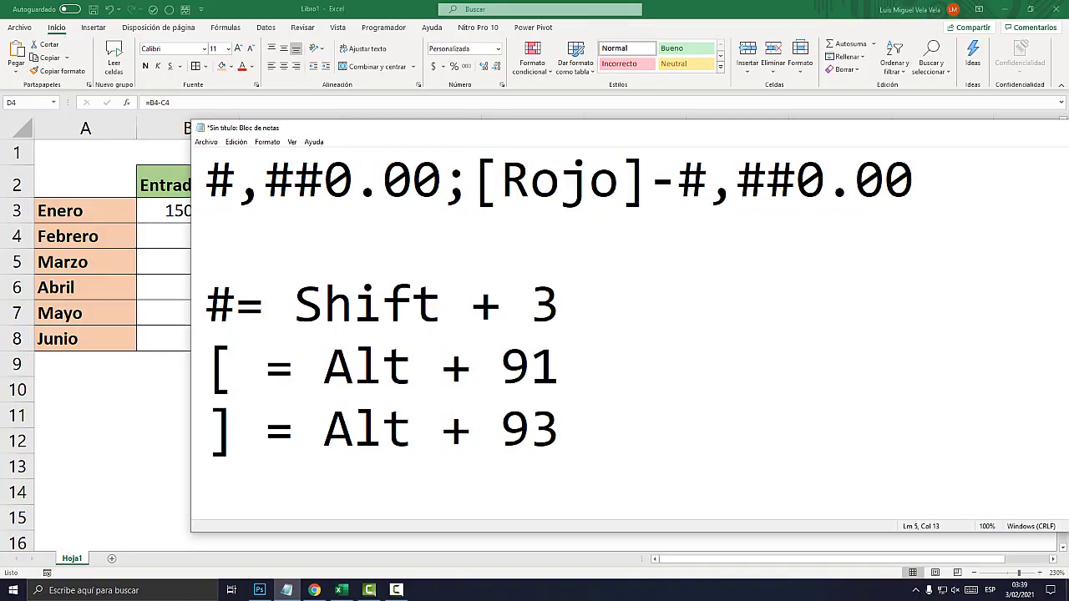
left_click(259, 589)
Undo the old red circles, then circle Alt, numpad 9 and numpad 1 on the keyboard picture.
key("ctrl+alt+z")
key("ctrl+alt+z")
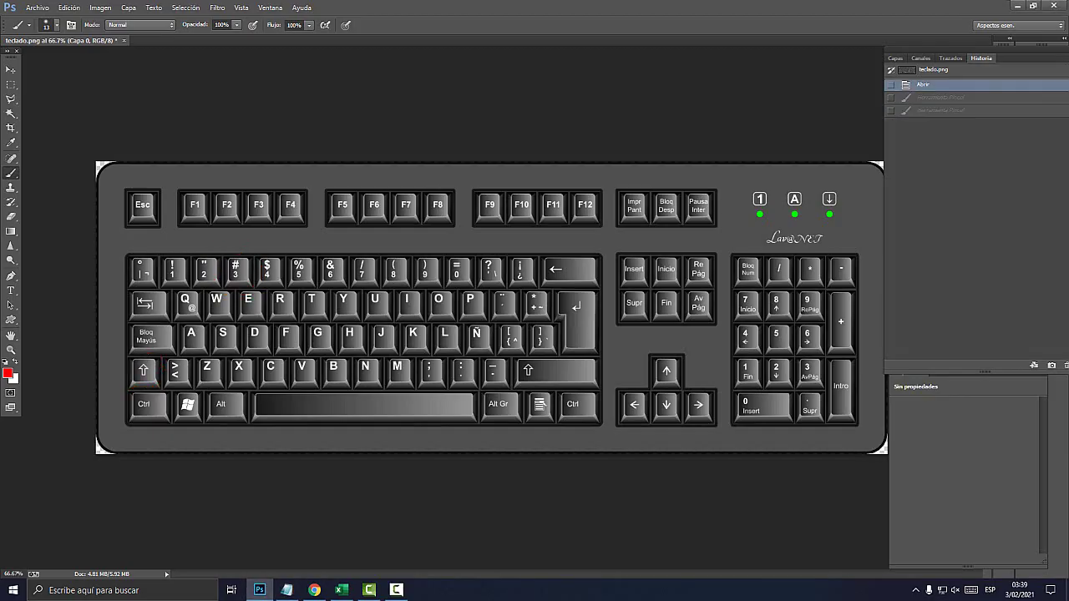
mouse_move(247, 386)
left_mouse_down()
mouse_move(210, 419)
mouse_move(247, 389)
left_mouse_up()
key("ctrl+alt+z")
key("ctrl+alt+z")
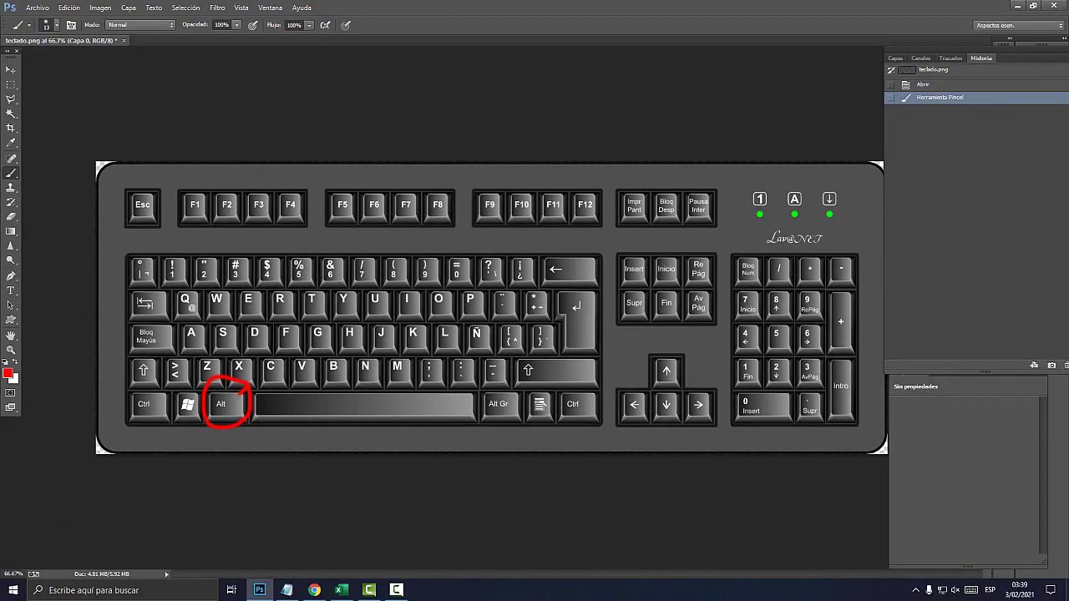
left_click_drag(808, 292, 821, 292)
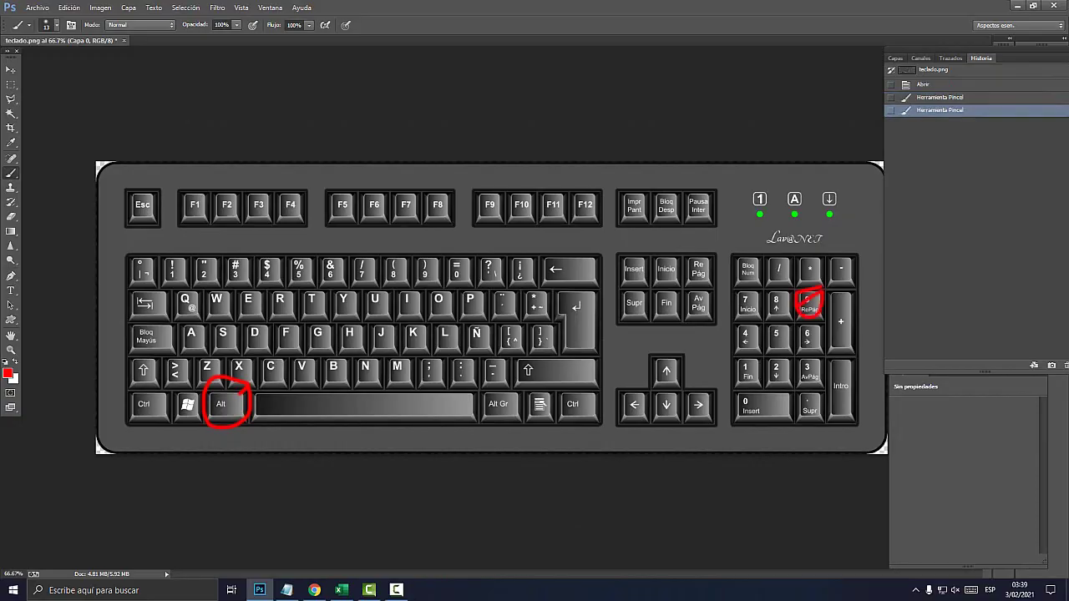
left_click_drag(749, 354, 760, 350)
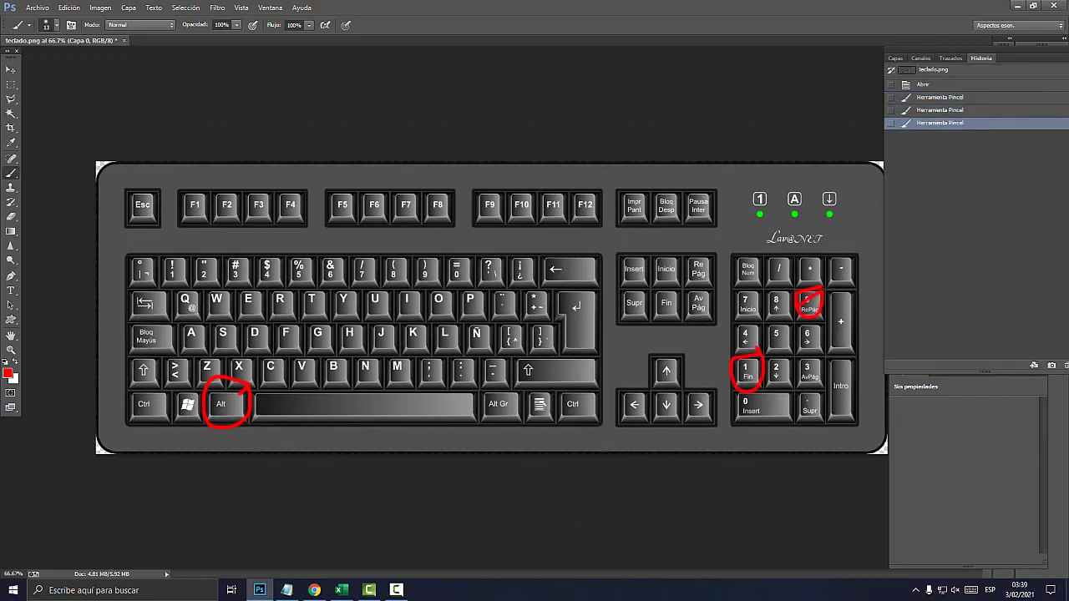
Check the bracket code in the notes, then redraw red circles around numpad 9 and numpad 3.
left_click(287, 590)
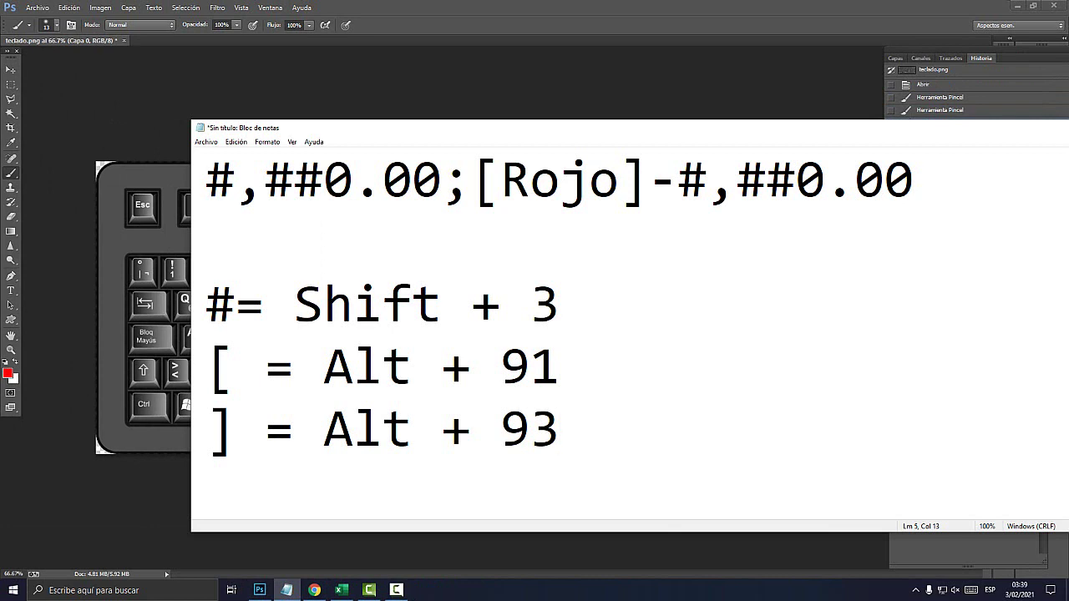
left_click_drag(531, 367, 322, 368)
left_click(259, 590)
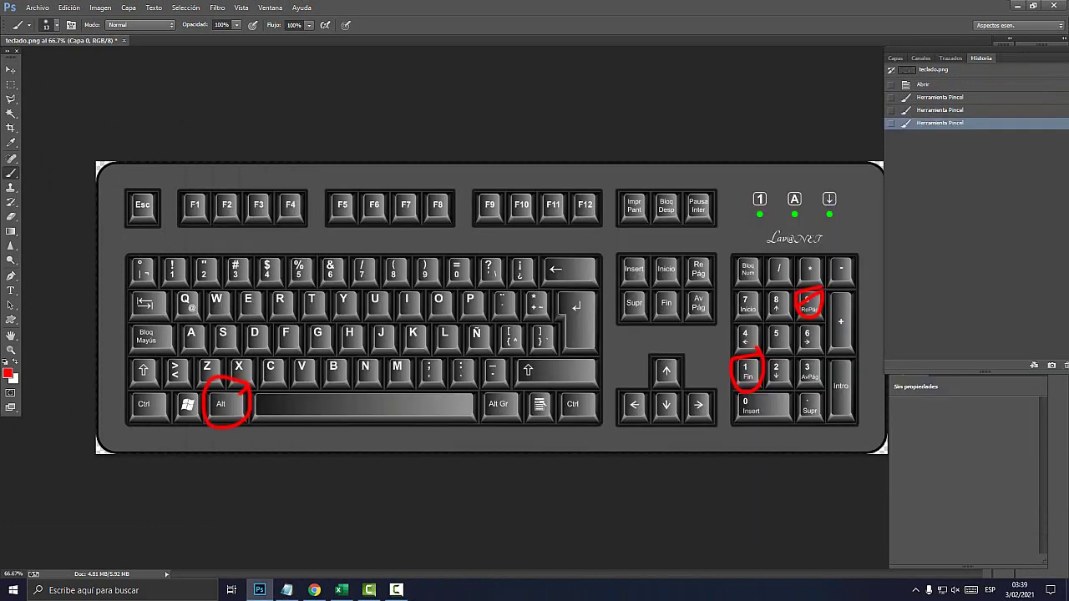
key("ctrl+alt+z")
key("ctrl+alt+z")
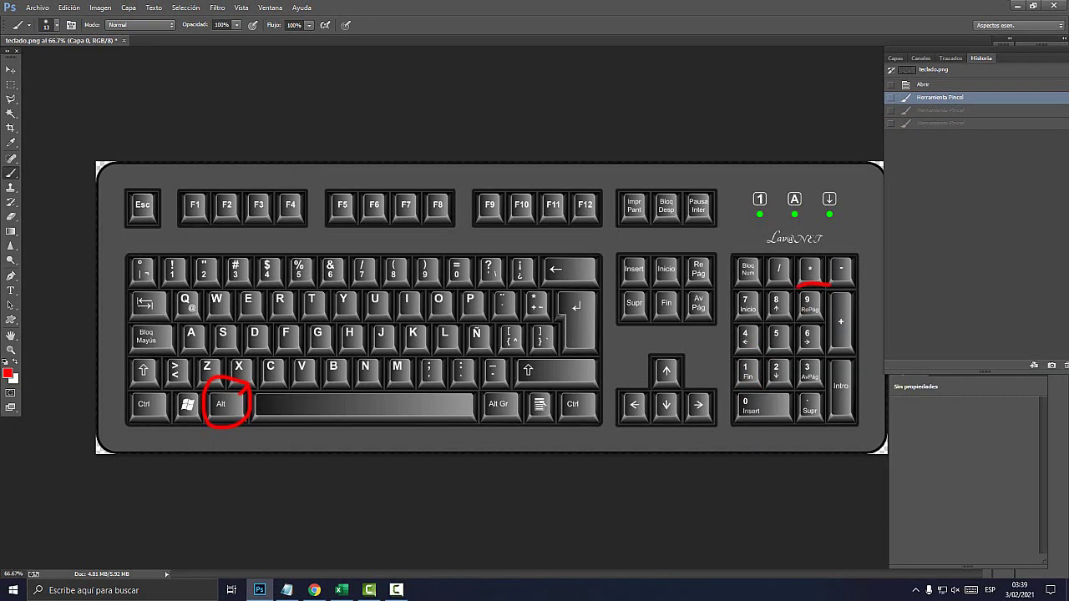
mouse_move(798, 286)
left_mouse_down()
mouse_move(823, 326)
mouse_move(832, 289)
left_mouse_up()
mouse_move(823, 348)
left_mouse_down()
mouse_move(791, 371)
mouse_move(827, 387)
mouse_move(834, 358)
left_mouse_up()
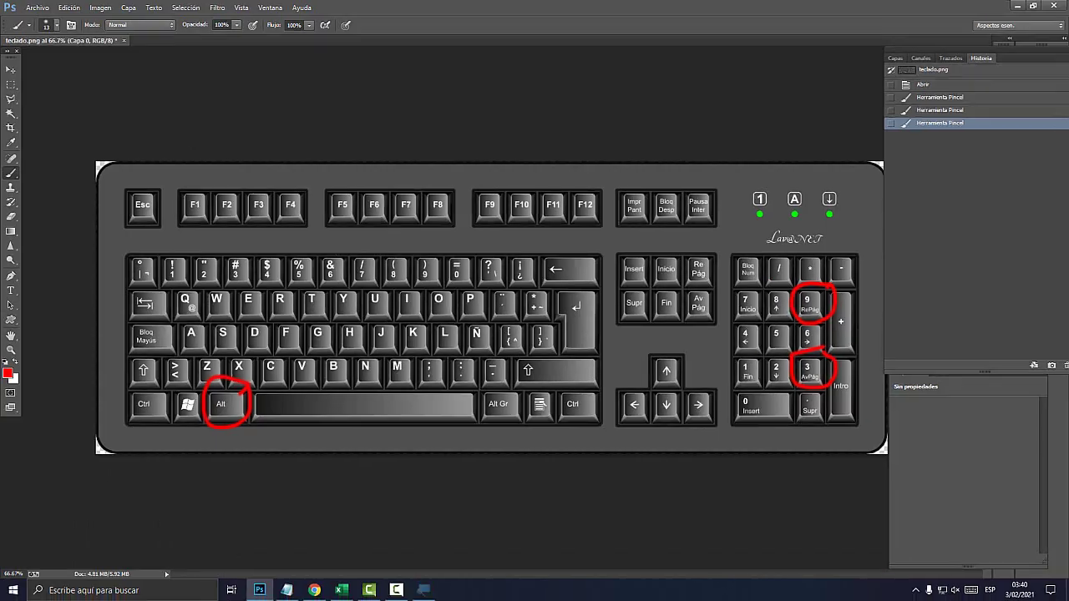
left_click(287, 590)
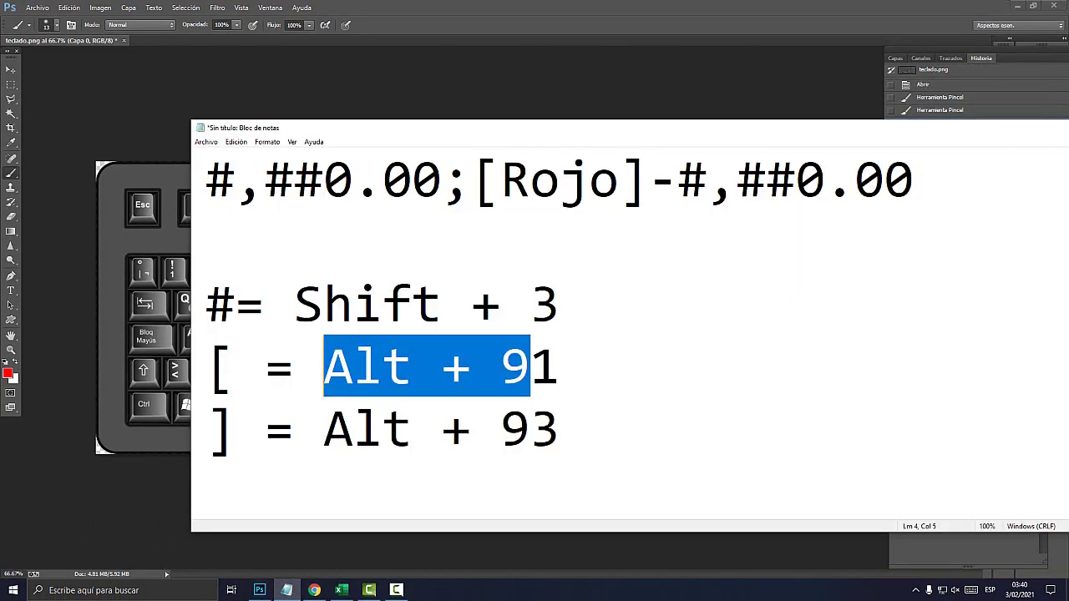
Review the [Rojo] tag and minus sign in the Notepad code, then select the whole code.
left_click(341, 590)
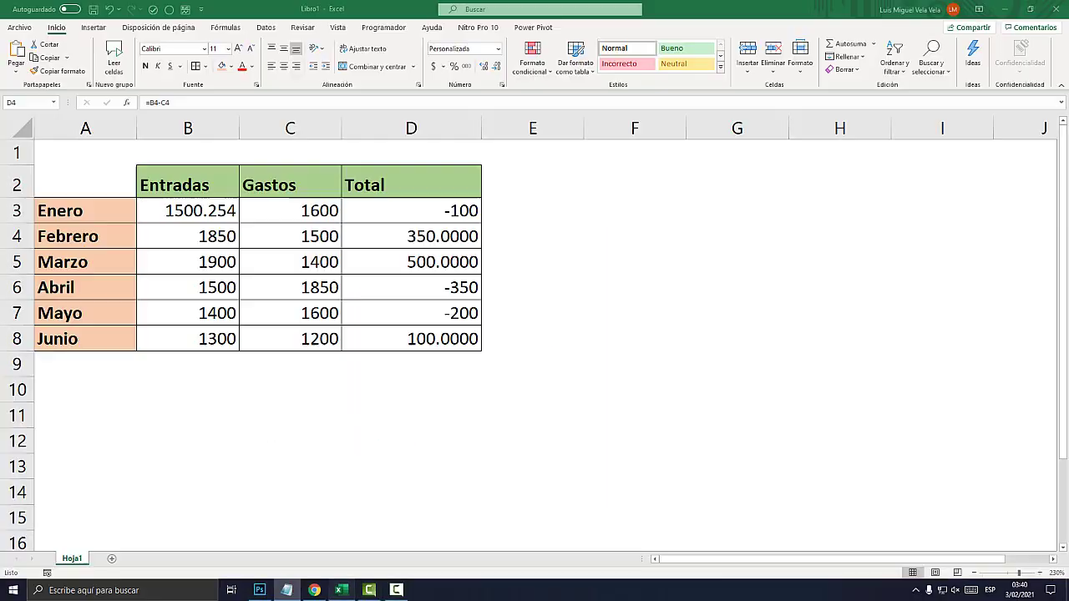
key("alt+Tab")
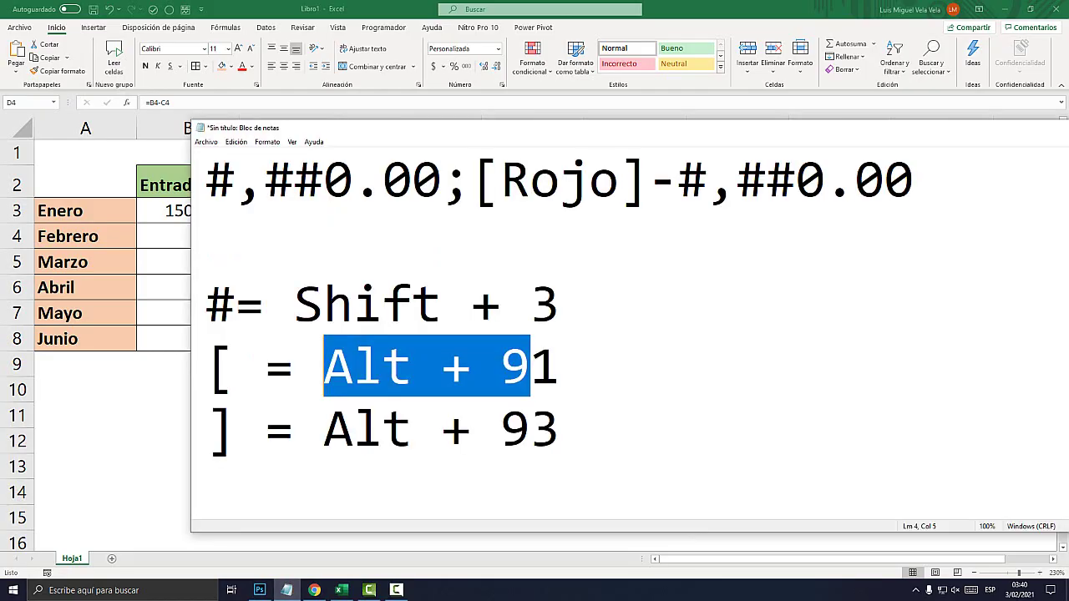
left_click(441, 367)
left_click_drag(650, 180, 473, 180)
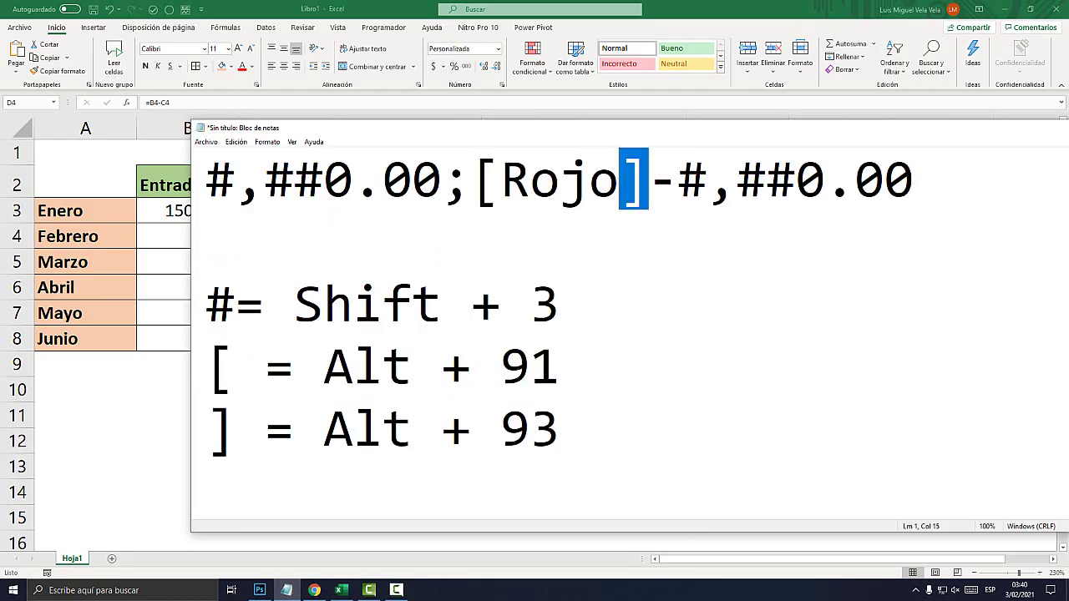
left_click(619, 179)
mouse_move(679, 179)
left_mouse_down()
mouse_move(649, 179)
mouse_move(678, 179)
left_mouse_up()
left_click(619, 180)
left_click(207, 240)
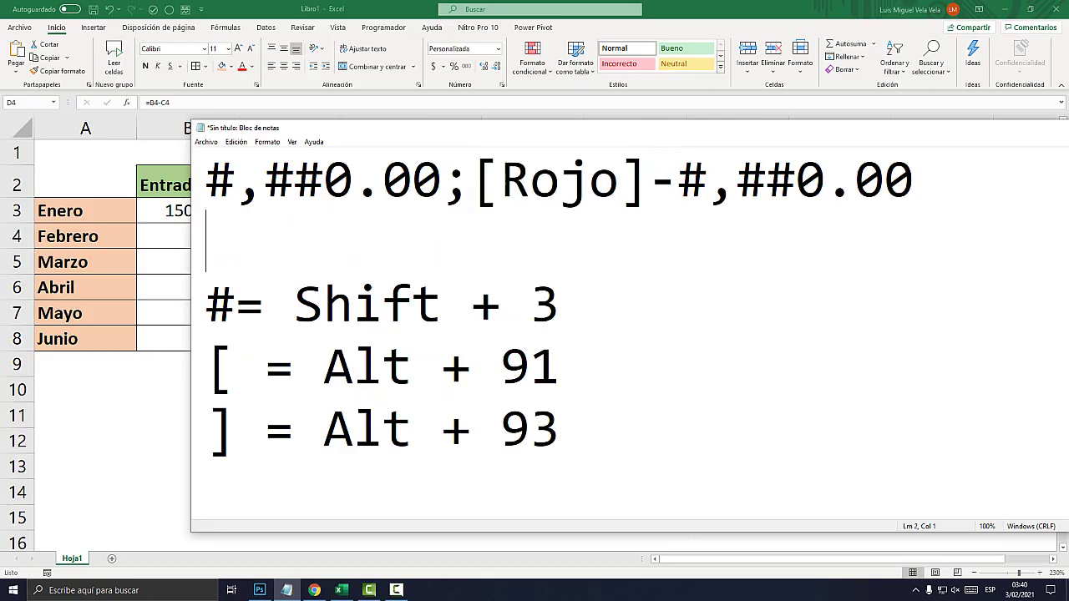
left_click_drag(914, 179, 205, 180)
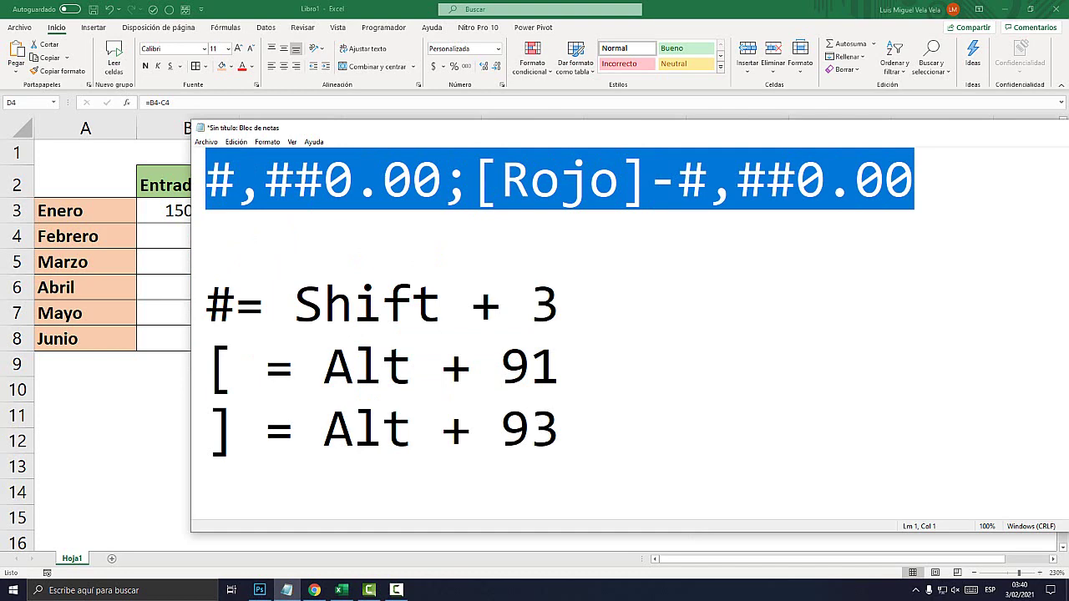
Apply the custom format #,##0.00;[Rojo]-#,##0.00 to the totals in D3:D8.
key("alt+Tab")
left_click_drag(411, 211, 411, 338)
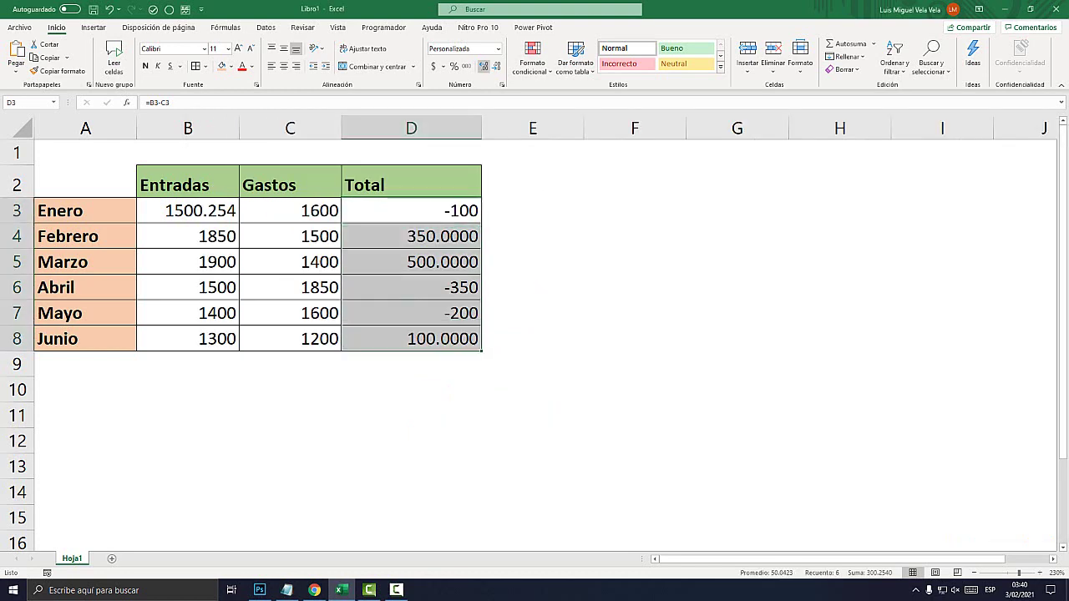
left_click(498, 48)
left_click(472, 359)
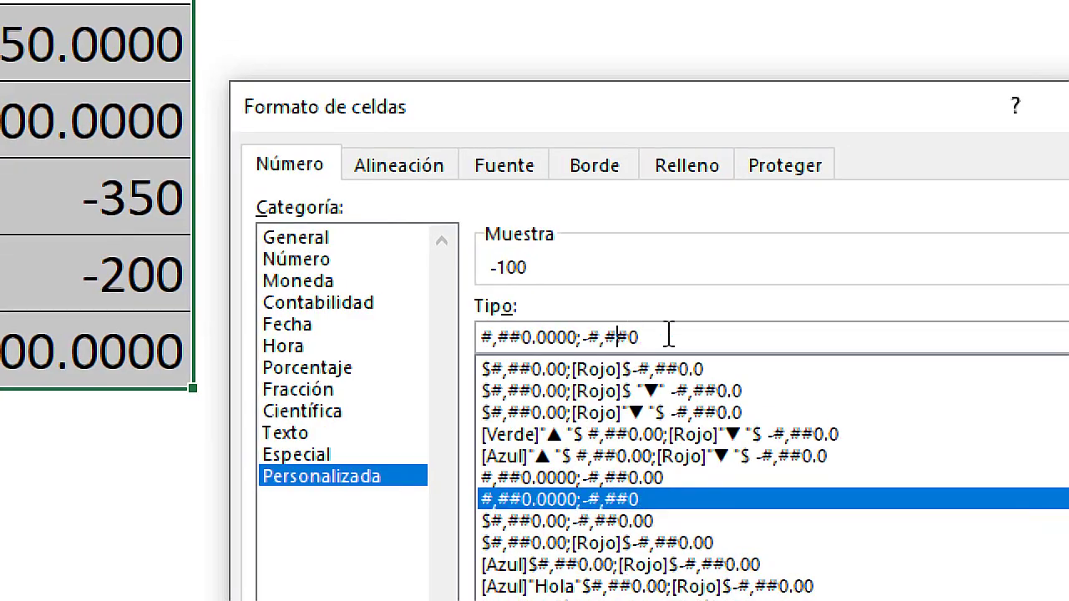
left_click_drag(670, 332, 448, 337)
type("#,##0.00;[Rojo]-#,##0.00")
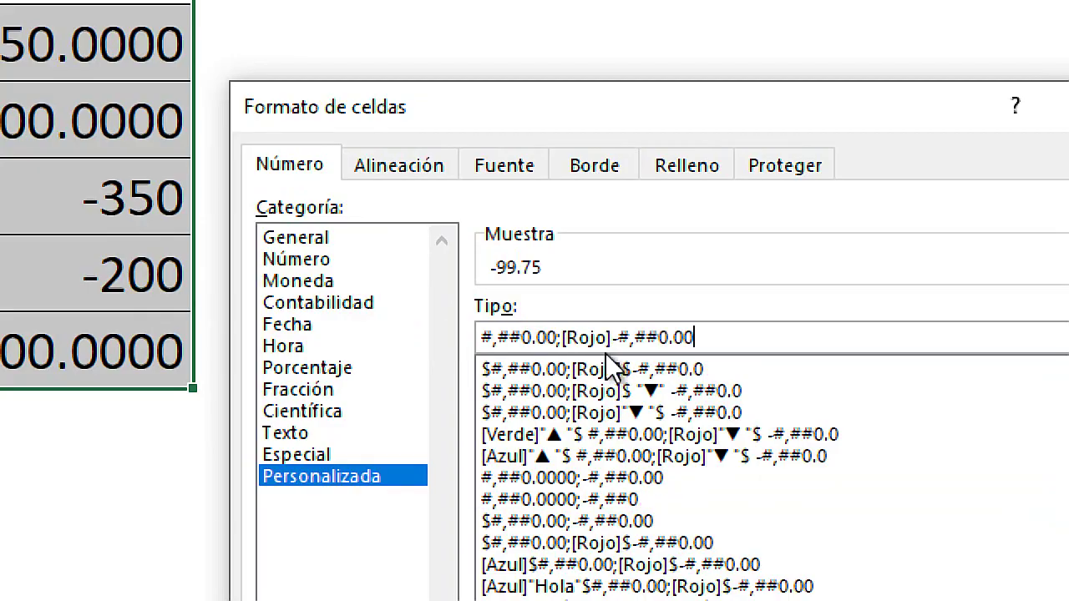
left_click(722, 507)
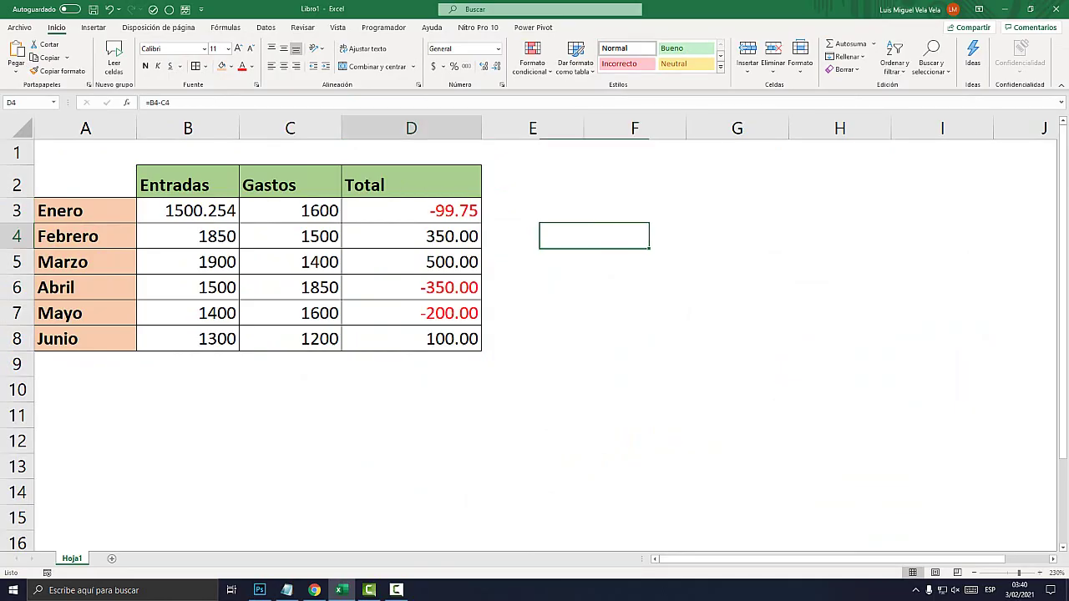
left_click_drag(411, 236, 411, 262)
Prefix the Notepad code with [Verde] so it reads [Verde]#,##0.00;[Rojo]-#,##0.00, then select it.
left_click(287, 590)
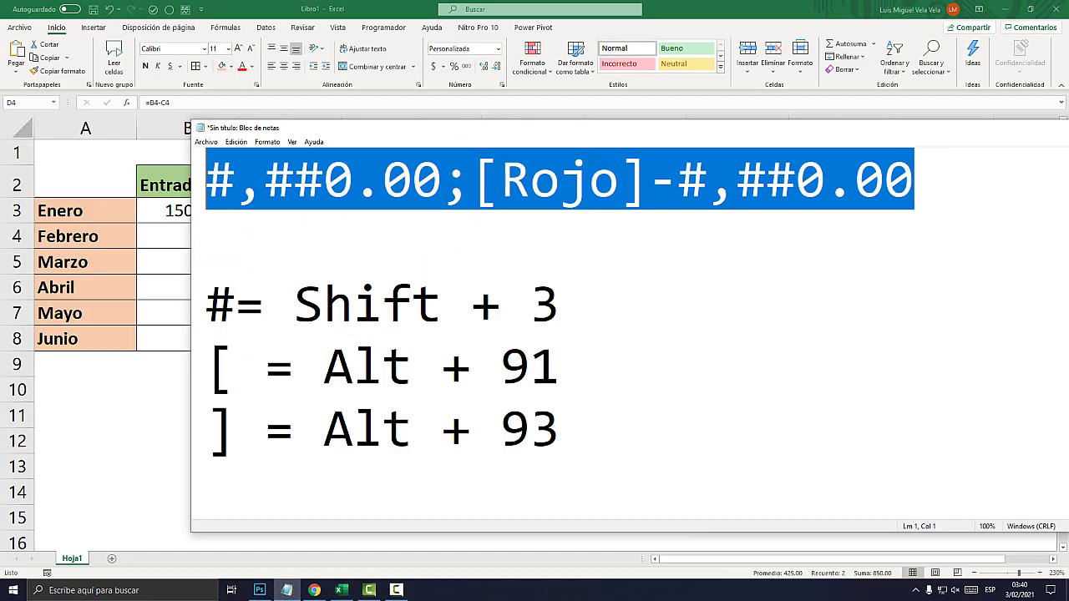
left_click(206, 242)
left_click_drag(649, 179, 473, 180)
key("ctrl+c")
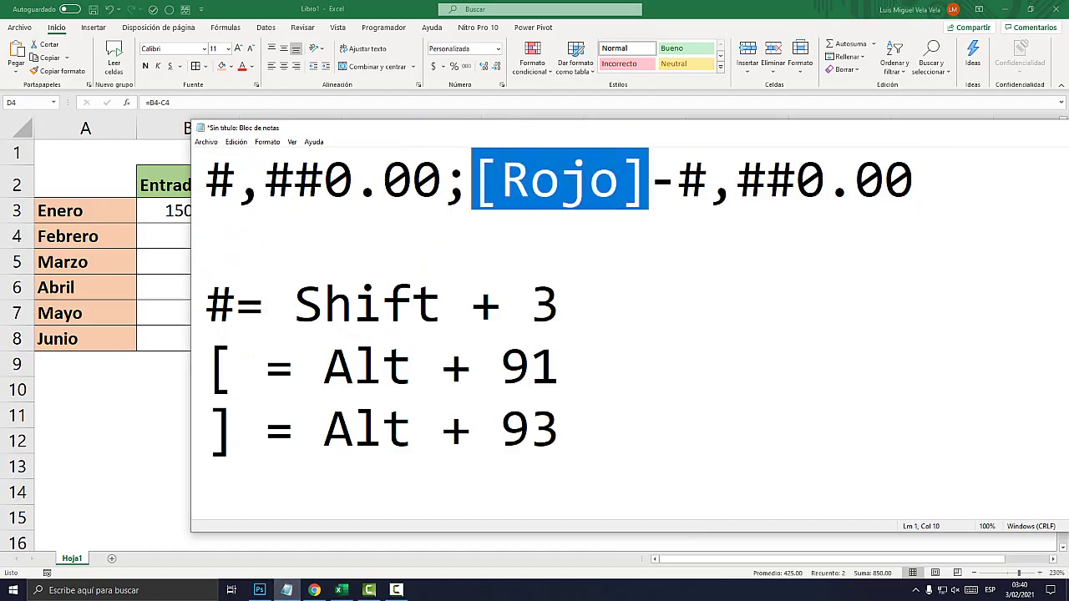
left_click(206, 180)
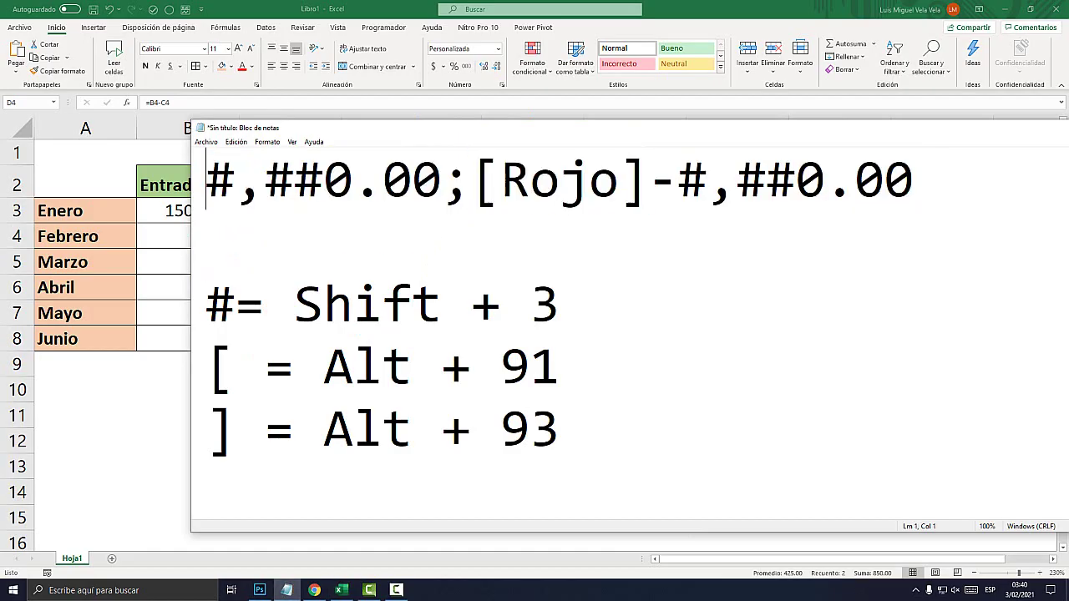
key("ctrl+v")
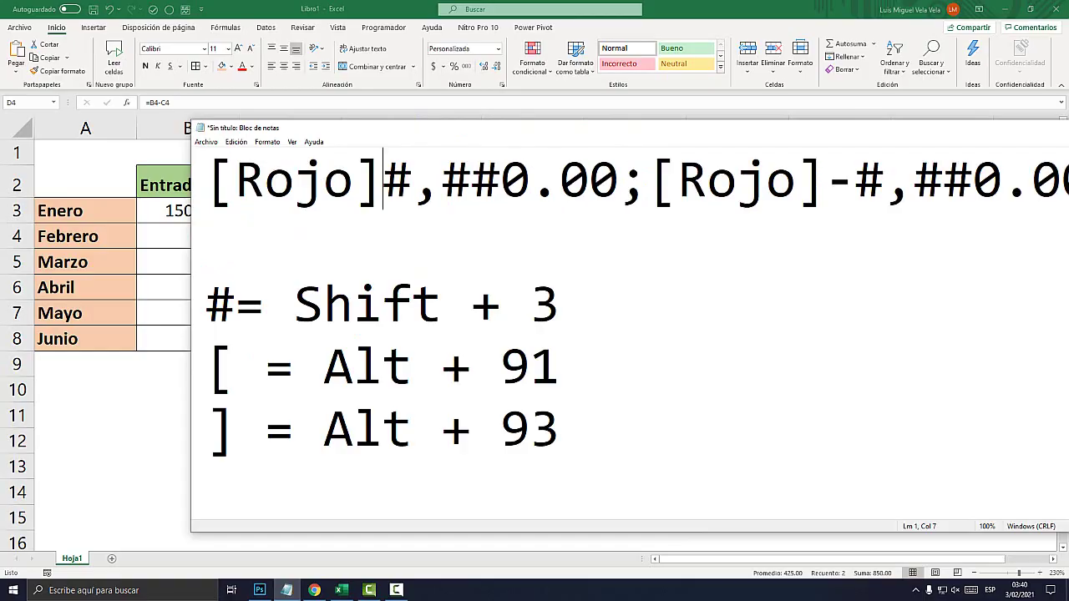
left_click_drag(354, 179, 236, 179)
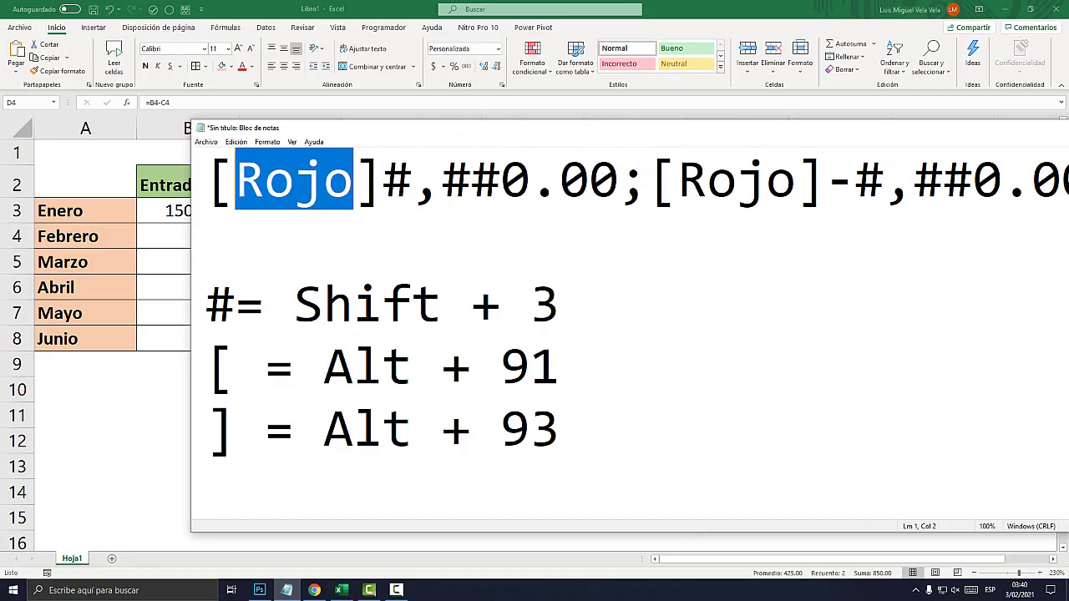
type("Verde")
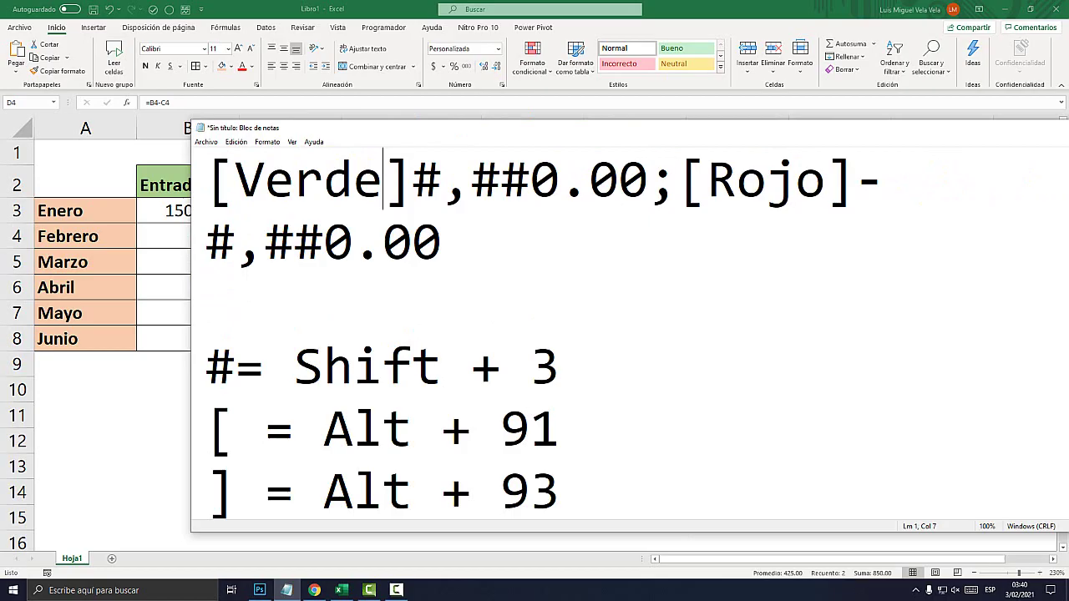
left_click_drag(191, 334, 67, 334)
key("End")
key("shift+Home")
key("ctrl+c")
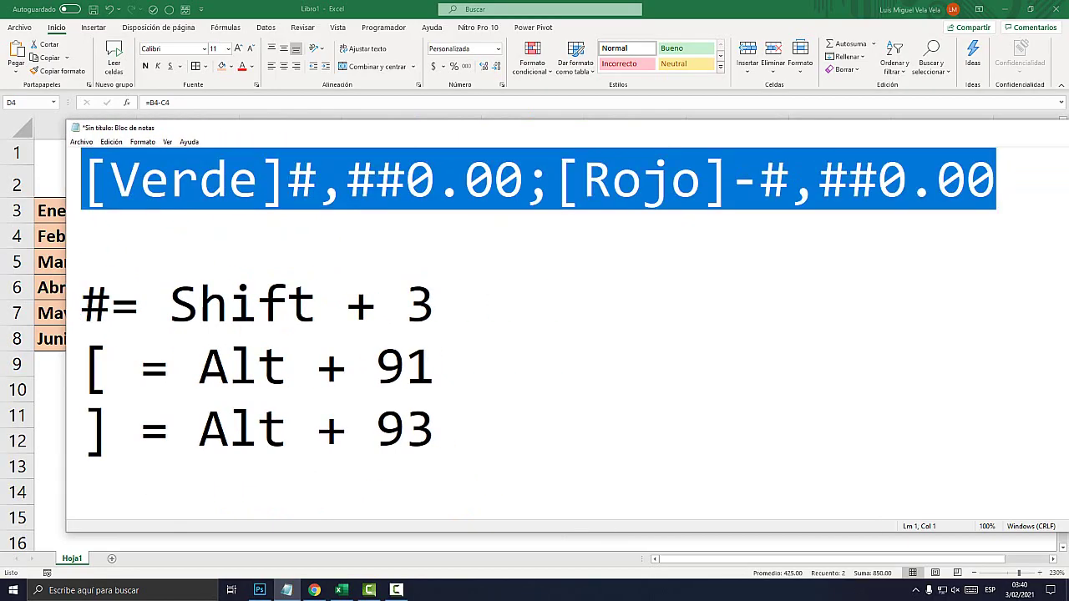
Apply [Verde]#,##0.00;[Rojo]-#,##0.00 to the column D totals and check the green 350.00 value.
key("alt+Tab")
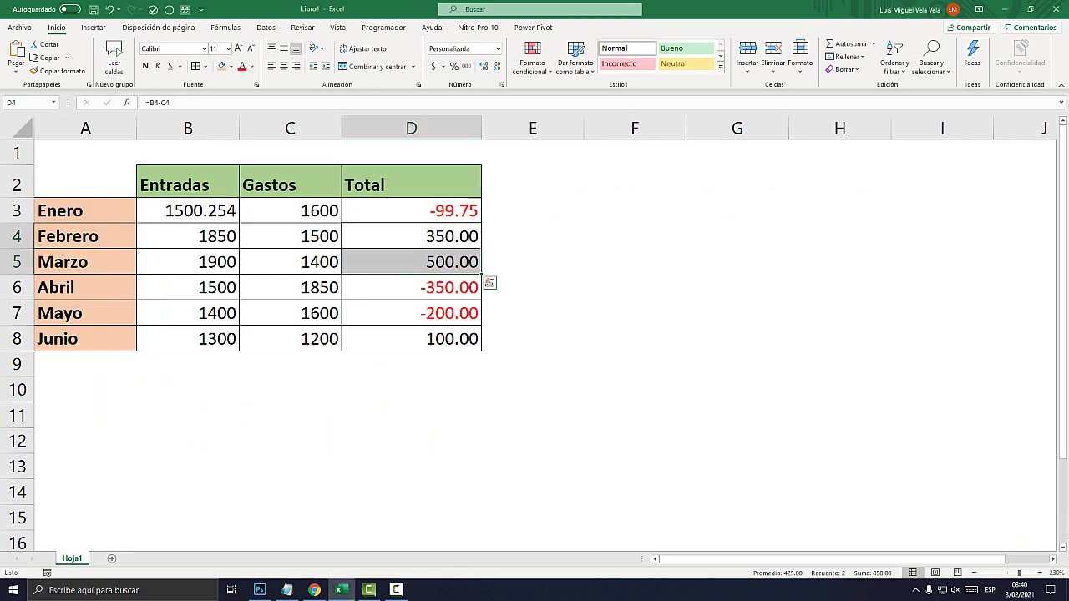
left_click_drag(411, 236, 411, 339)
left_click(498, 48)
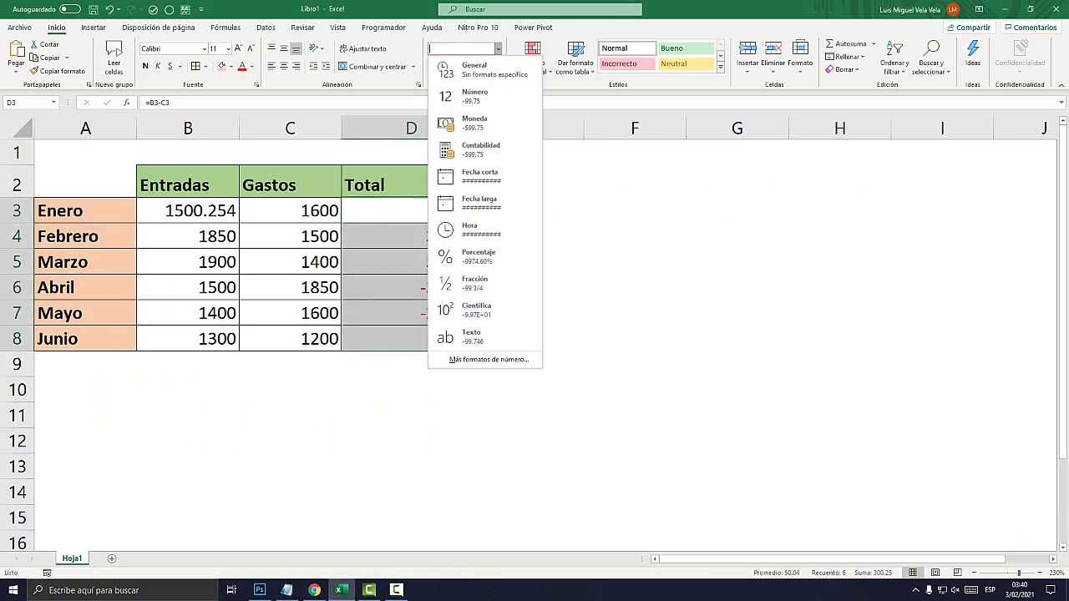
left_click(475, 360)
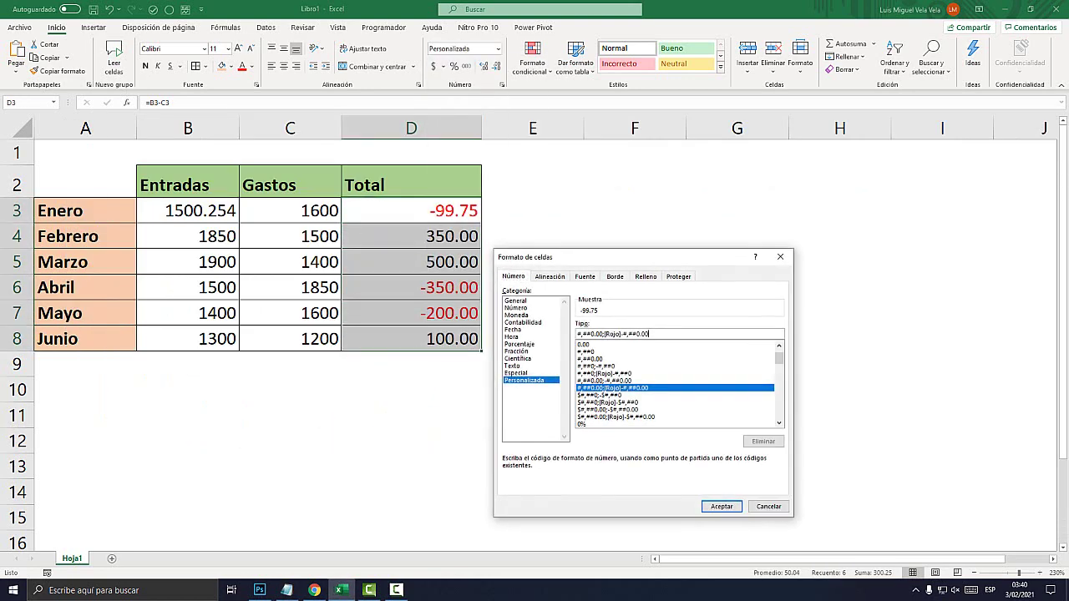
key("ctrl+a")
key("ctrl+v")
left_click(722, 506)
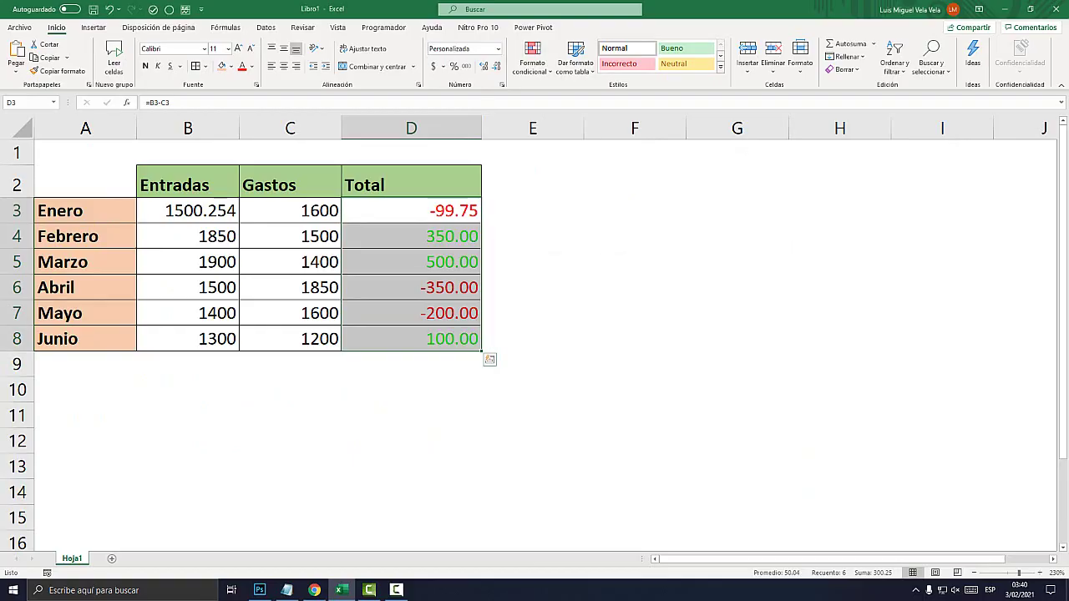
left_click(634, 287)
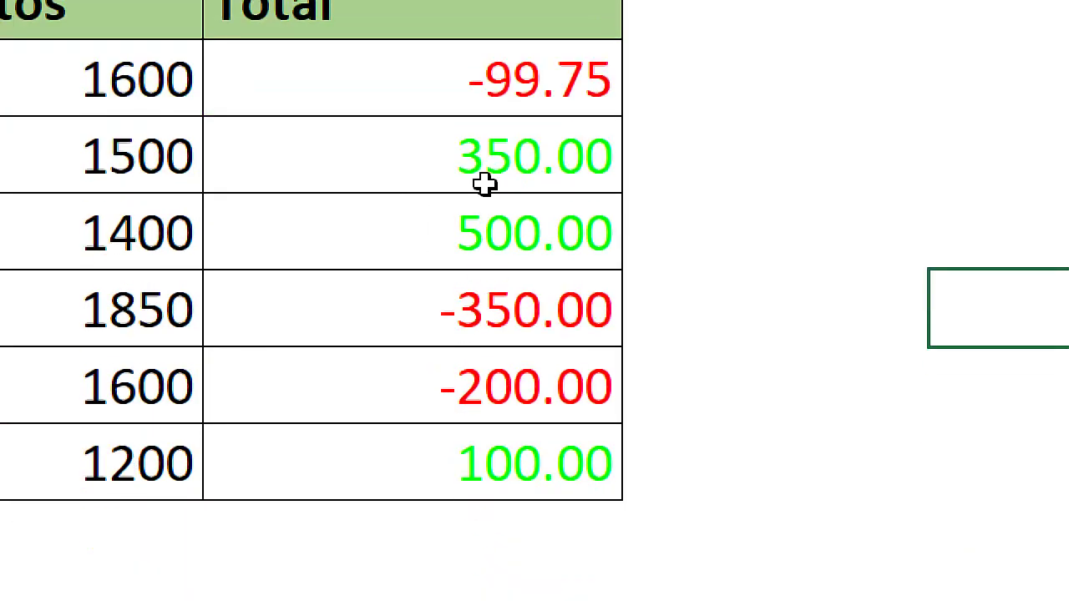
left_click(486, 262)
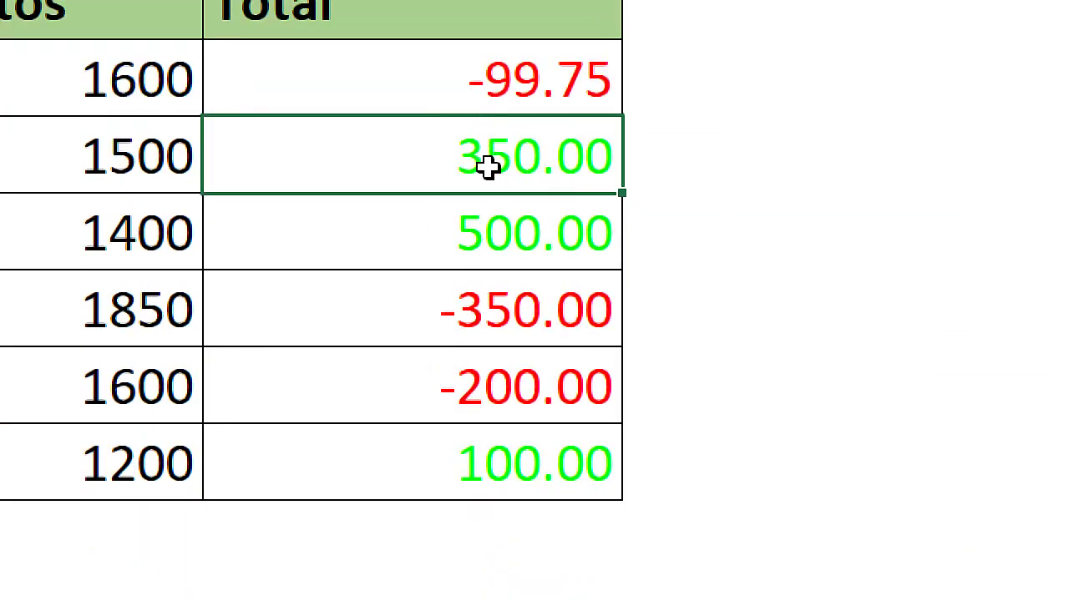
key("Return")
left_click(487, 261)
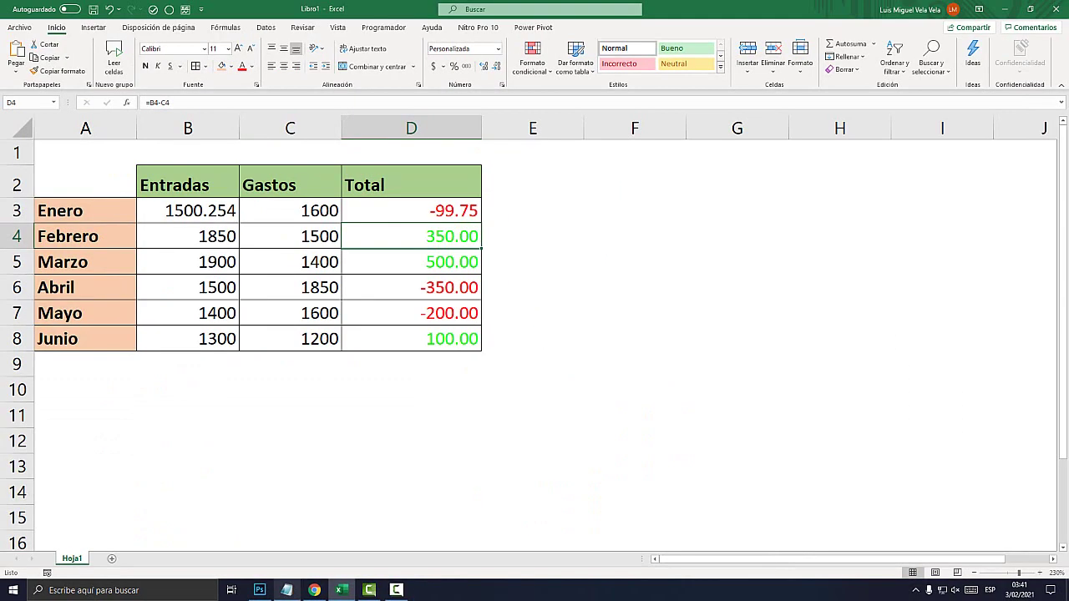
Set the Notepad font size to 48 and reposition the notes window.
left_click(287, 590)
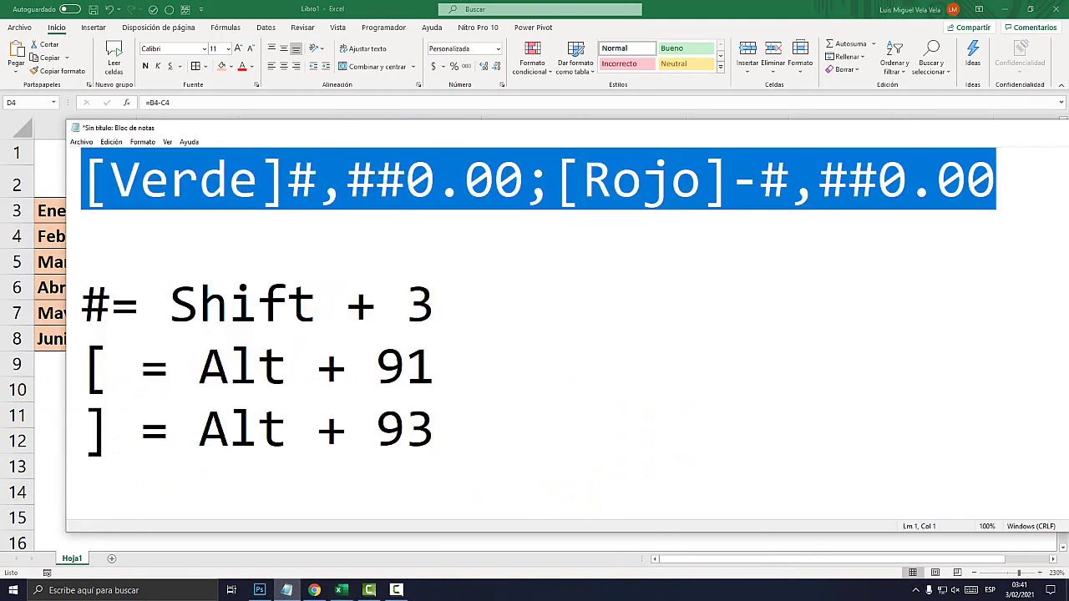
left_click(142, 142)
left_click(154, 167)
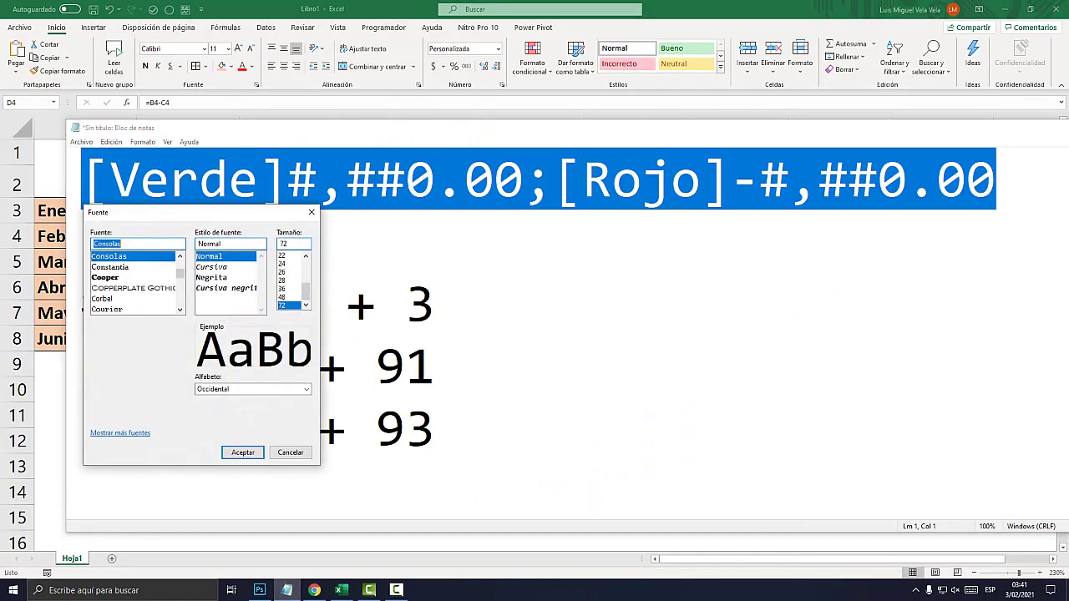
left_click(282, 296)
left_click(242, 452)
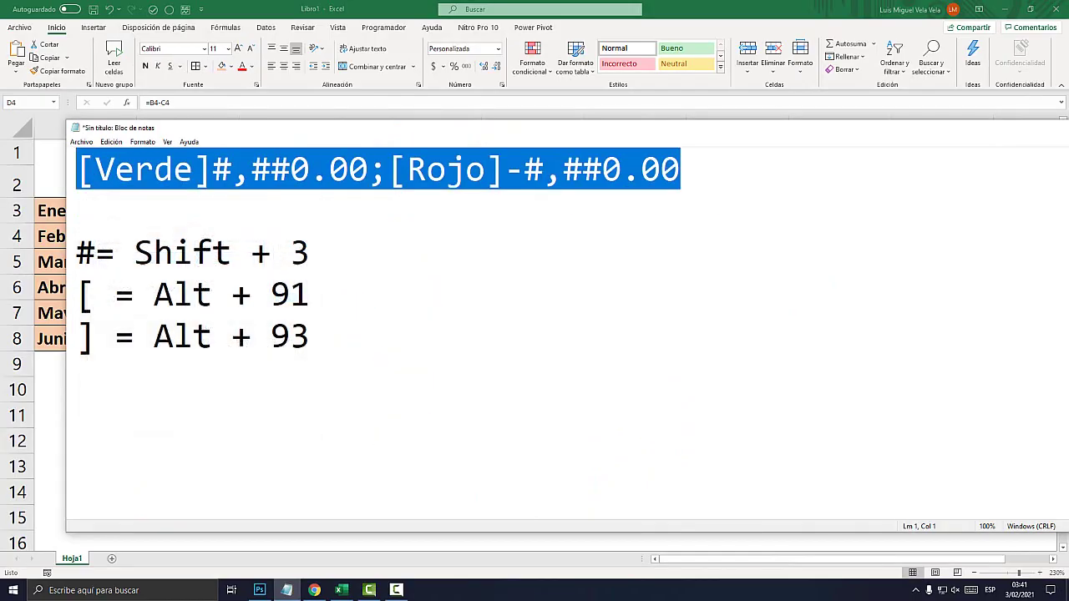
left_click_drag(240, 133, 420, 245)
Type a $ before [Verde] and before [Rojo], comparing the positive and negative sections.
left_click(277, 281)
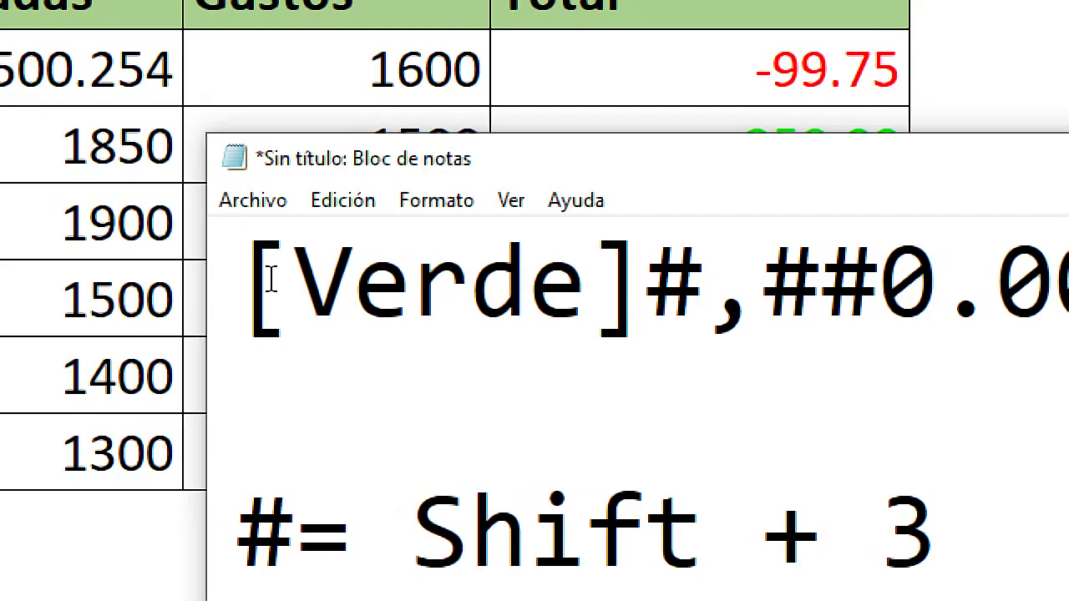
type("$")
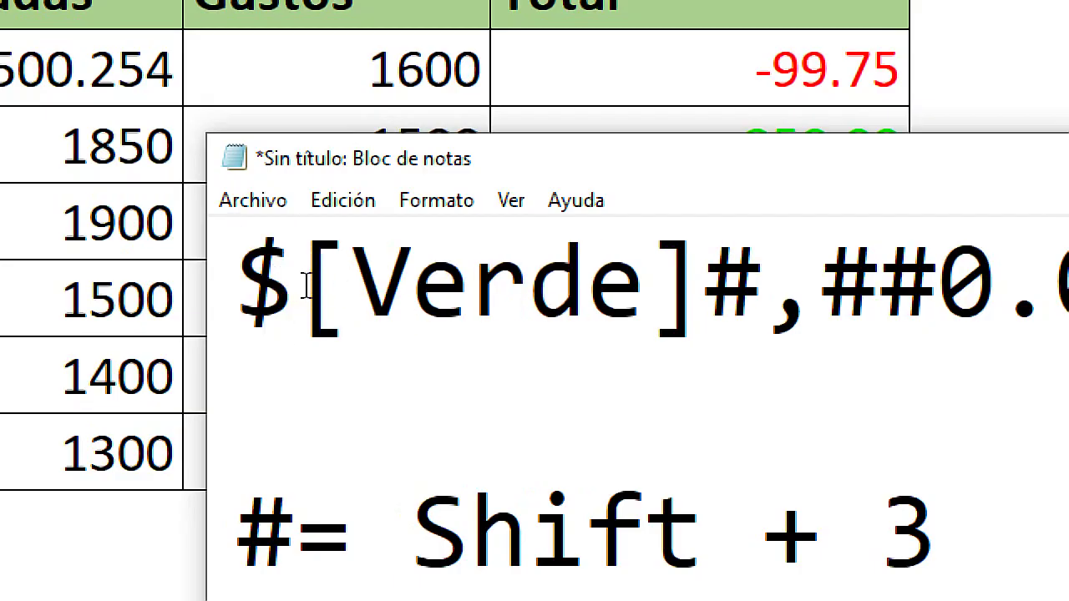
left_click_drag(306, 287, 259, 282)
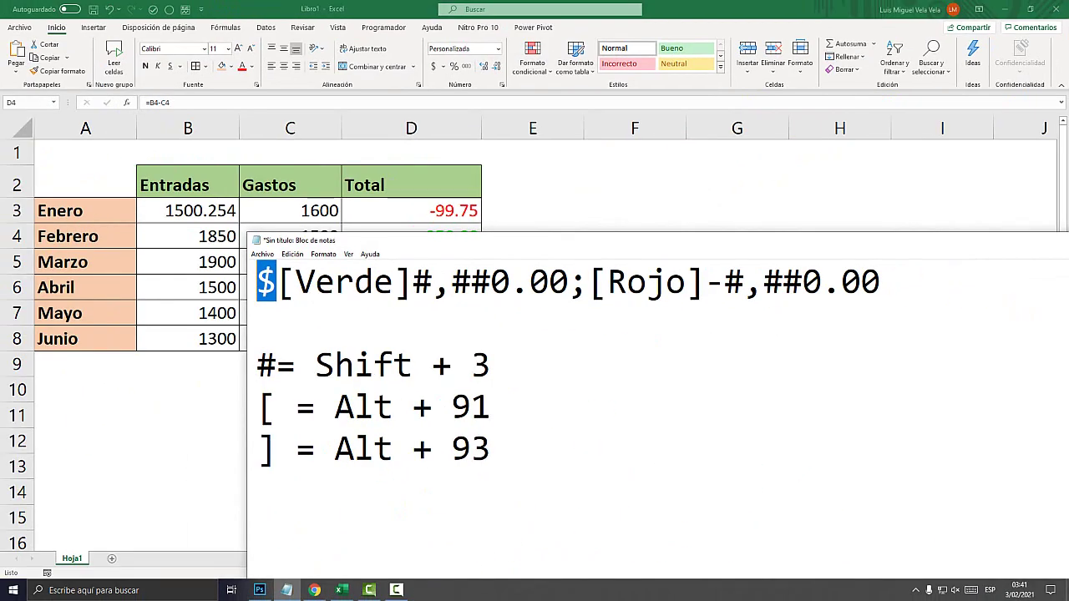
left_click(589, 281)
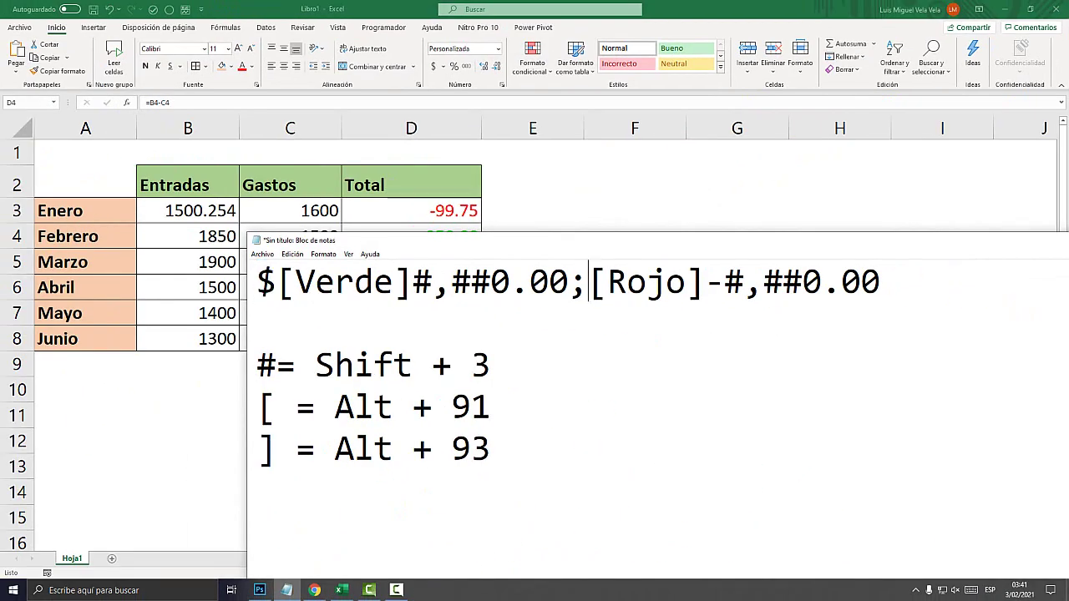
type("$")
left_click_drag(570, 281, 257, 282)
left_click(296, 281)
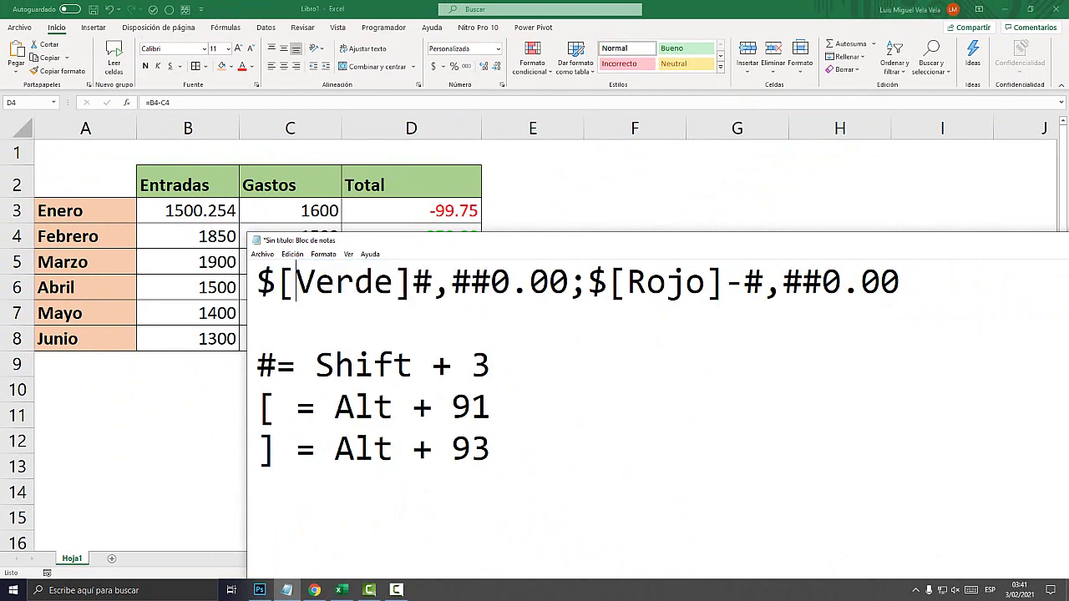
left_click_drag(570, 281, 257, 281)
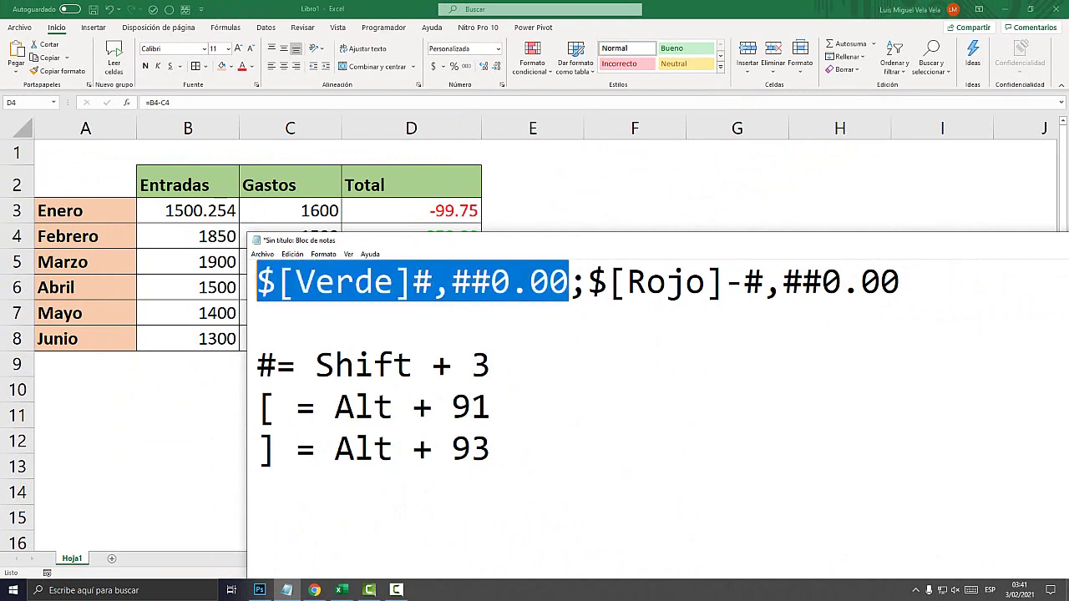
left_click_drag(588, 282, 900, 281)
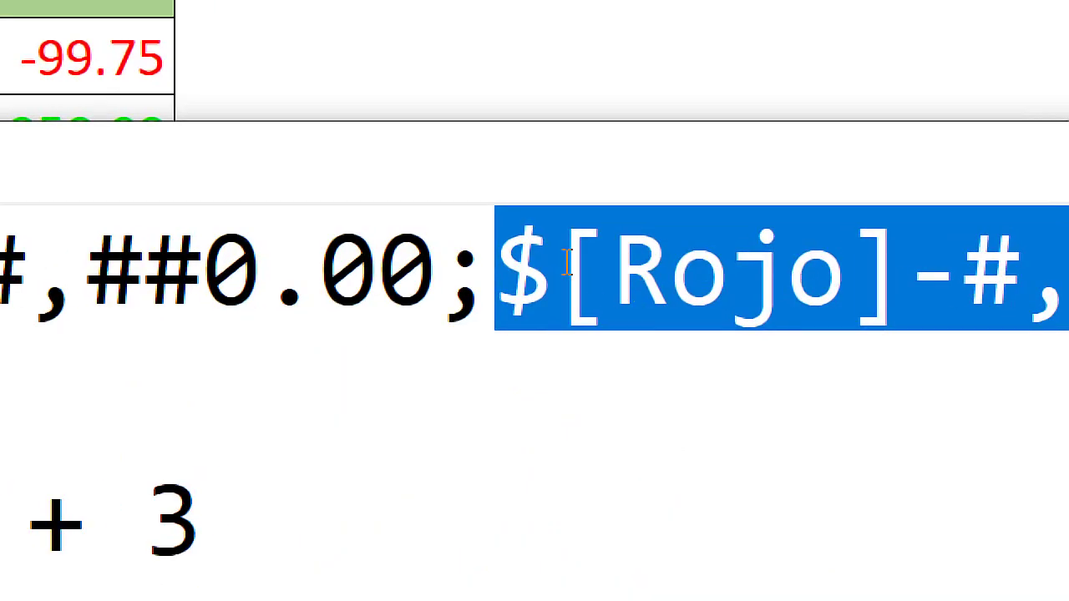
Remove the $ before [Rojo], copy the code, and select totals D3:D8 in Excel.
left_click(599, 275)
key("Delete")
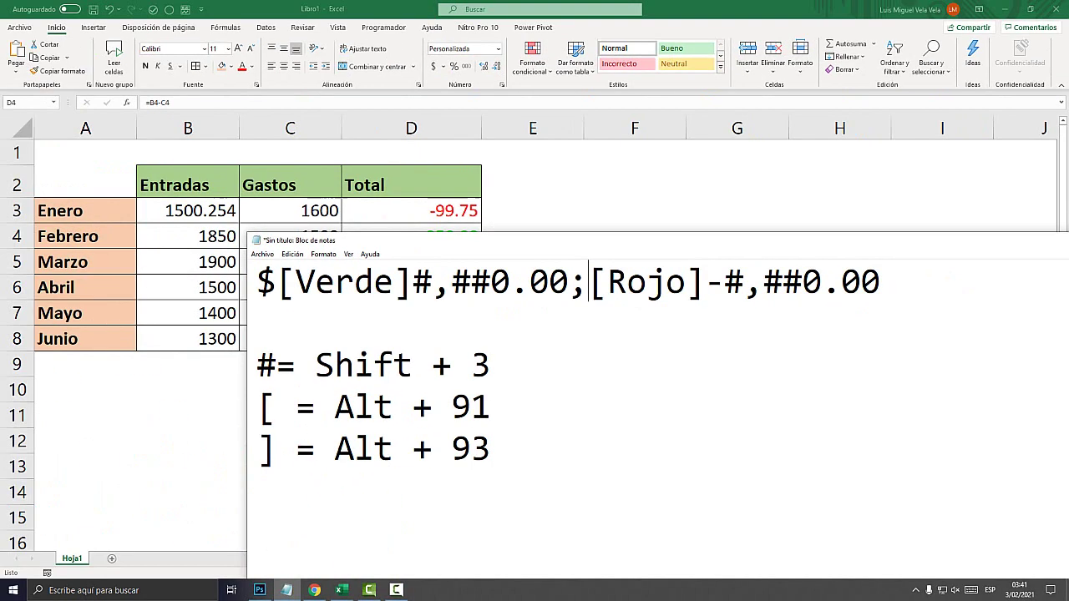
key("Home")
key("shift+End")
key("ctrl+c")
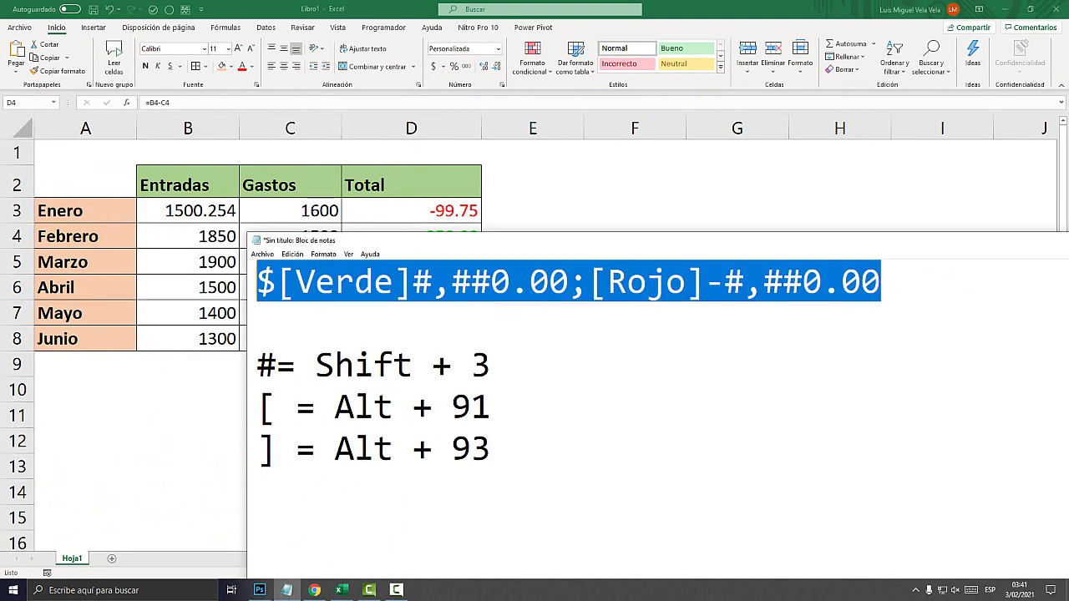
key("alt+Tab")
left_click_drag(411, 211, 411, 338)
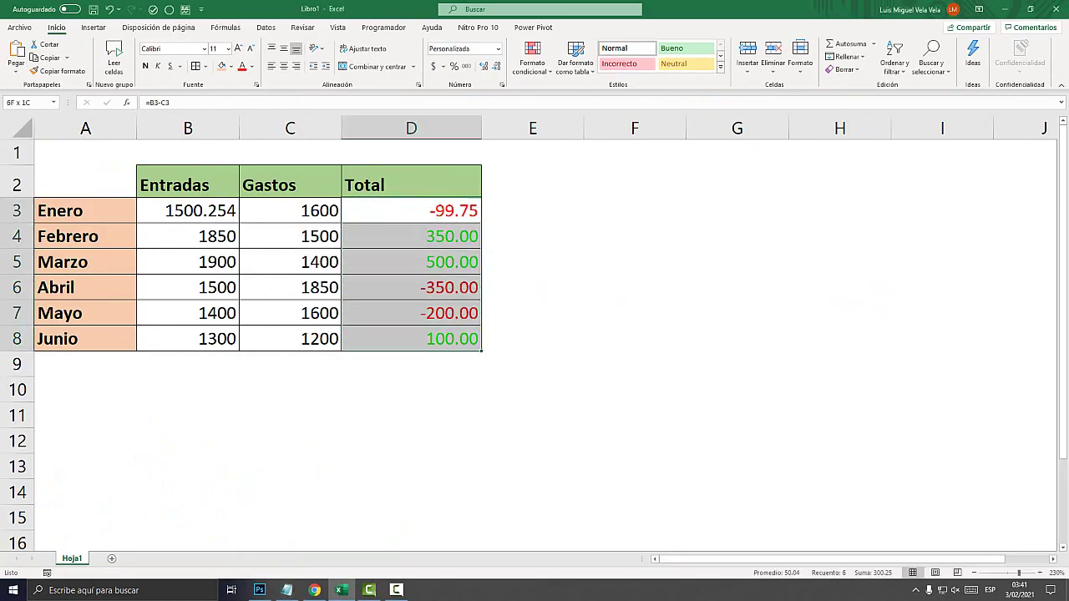
Apply the $[Verde]#,##0.00;[Rojo]-#,##0.00 custom format to the selected totals.
left_click(498, 49)
left_click(484, 359)
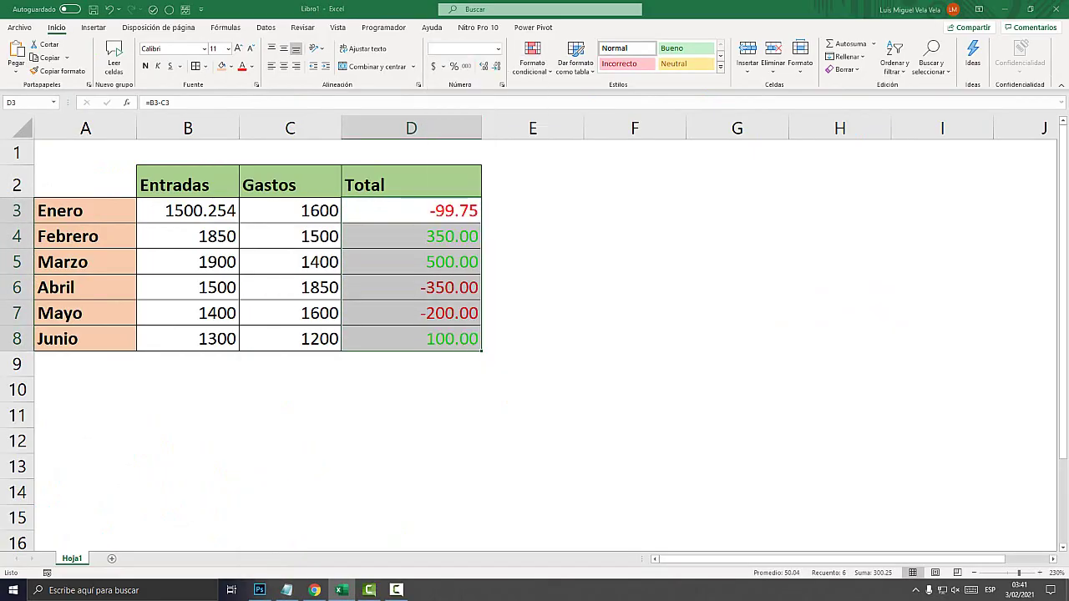
key("shift+Home")
key("ctrl+v")
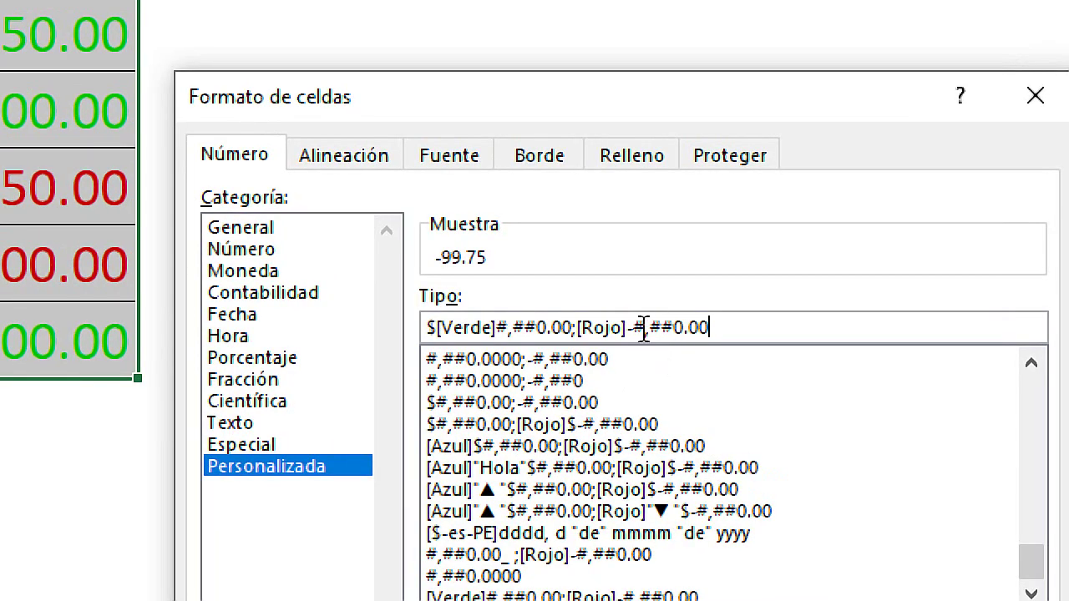
left_click(632, 330)
type("$")
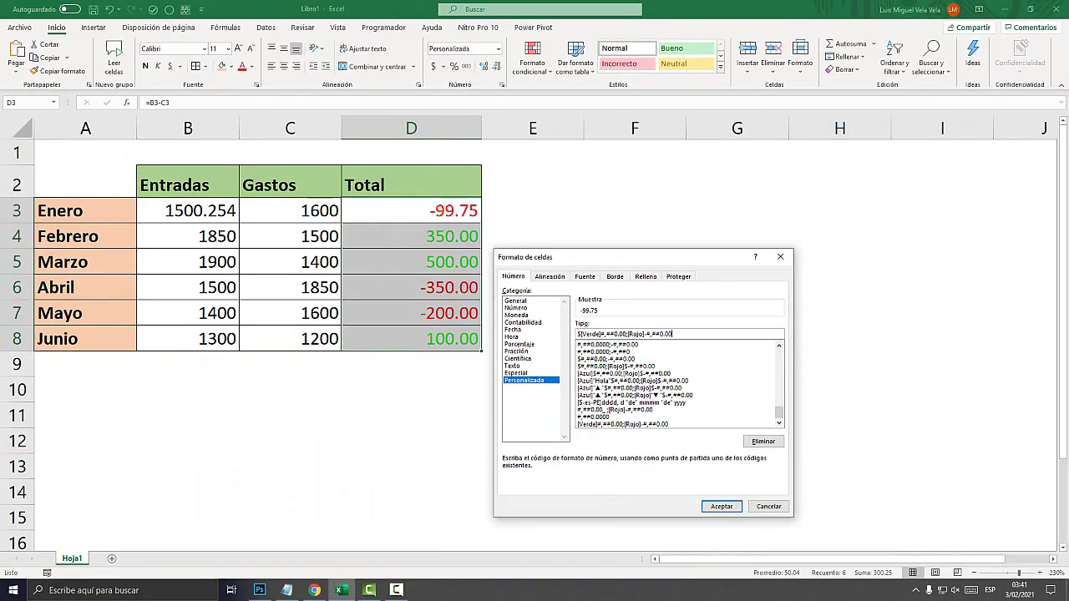
left_click(718, 501)
Check the green $350.00 and $500.00 totals in column D.
left_click(411, 236)
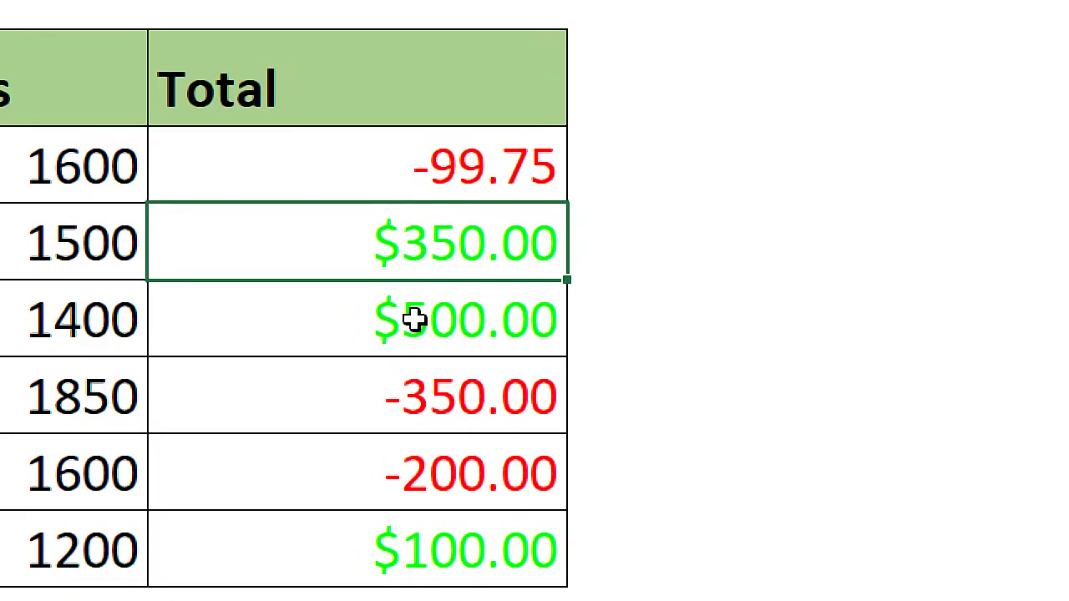
left_click(431, 263)
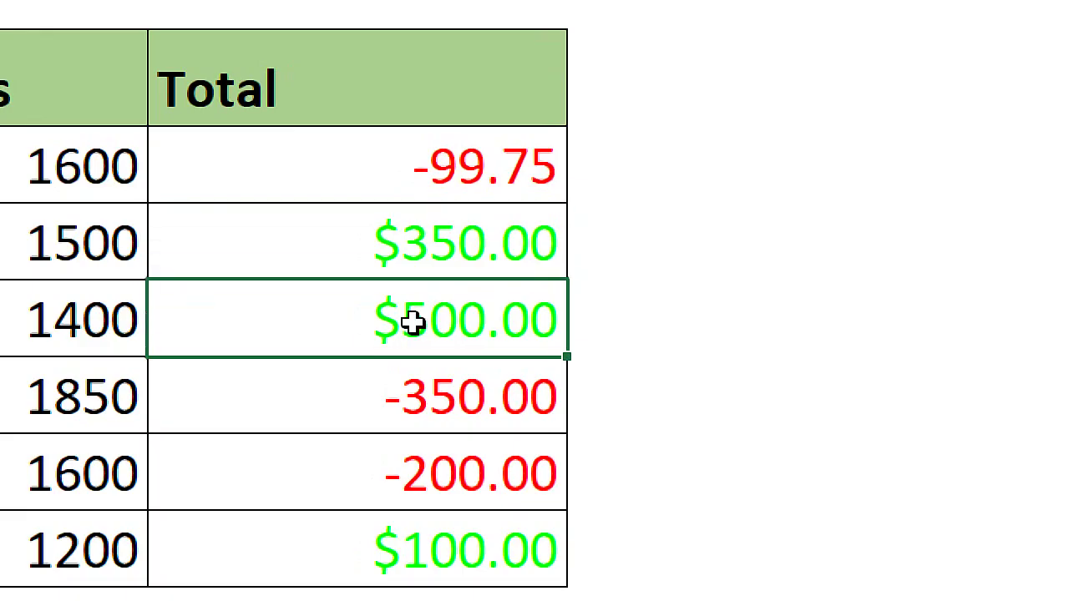
left_click(375, 222)
key("Down")
left_click(412, 267)
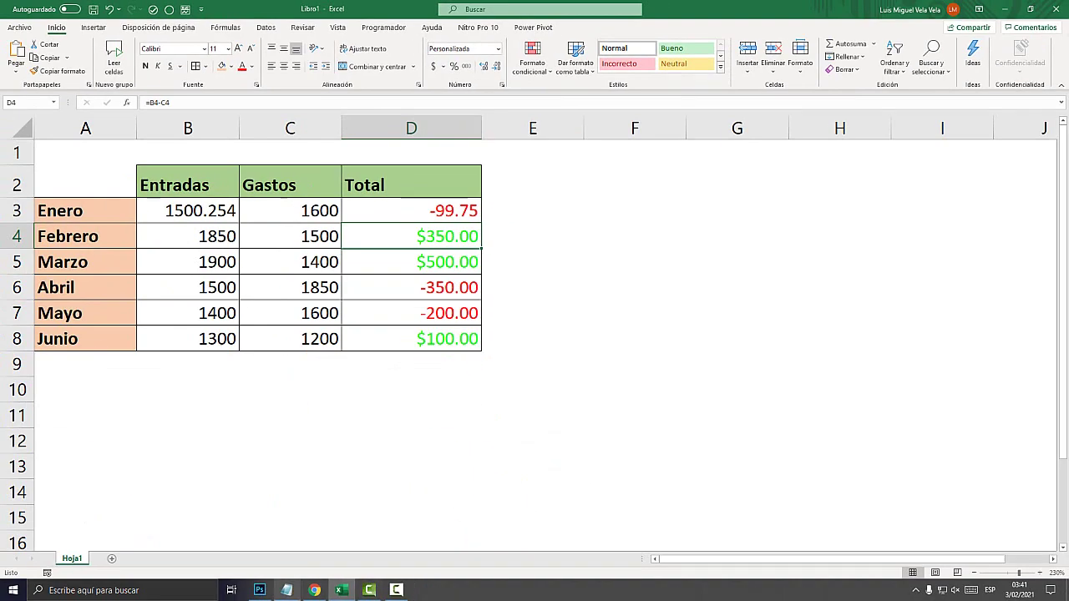
Add a $ before [Rojo] so the code reads $[Verde]#,##0.00;$[Rojo]-#,##0.00.
left_click(286, 589)
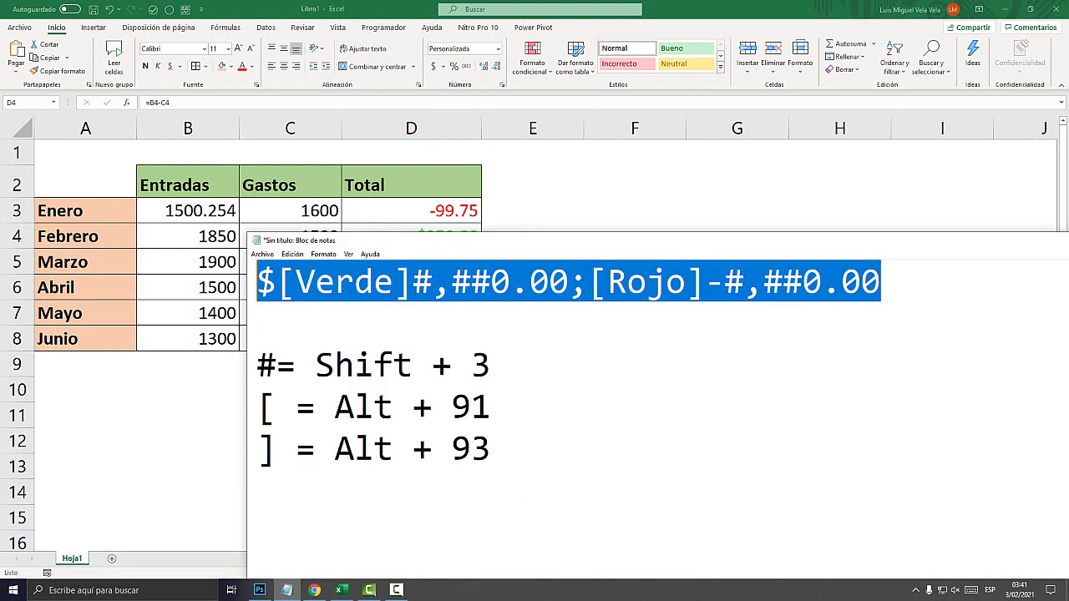
left_click(276, 282)
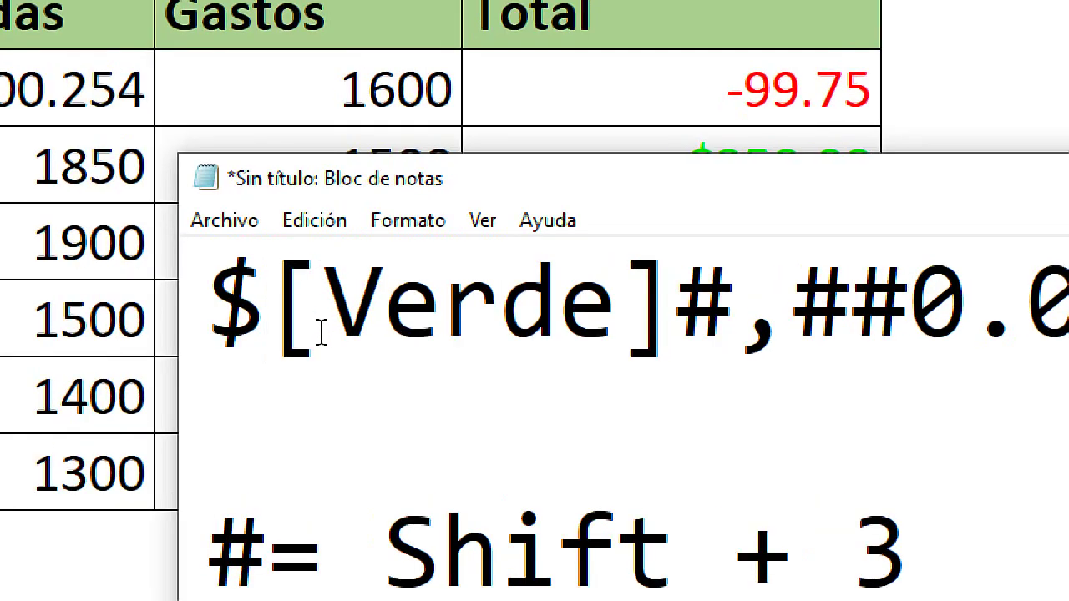
key("shift+Left")
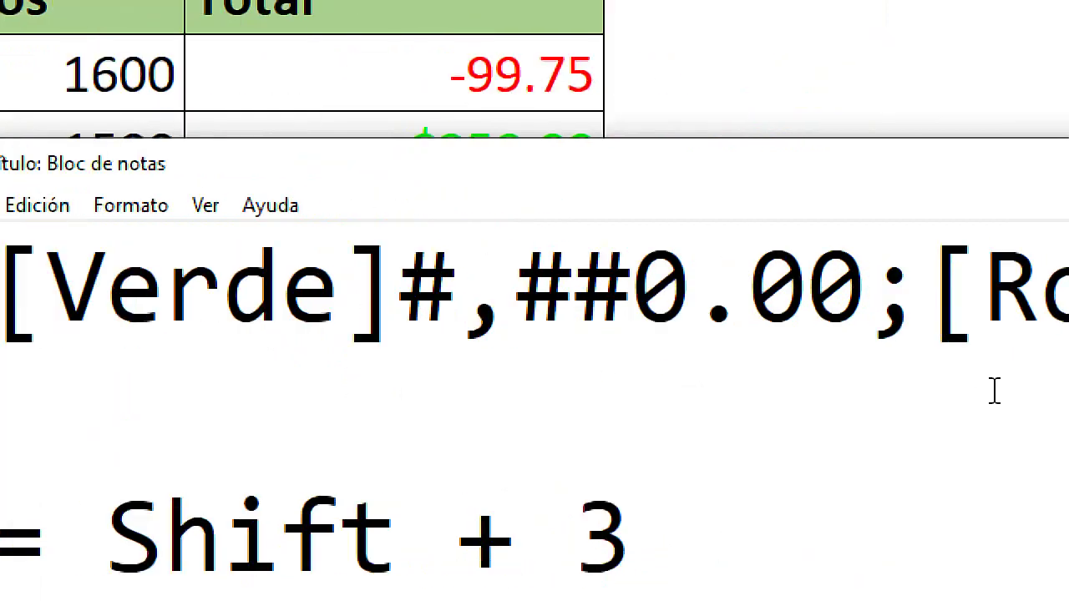
left_click(714, 286)
type("$")
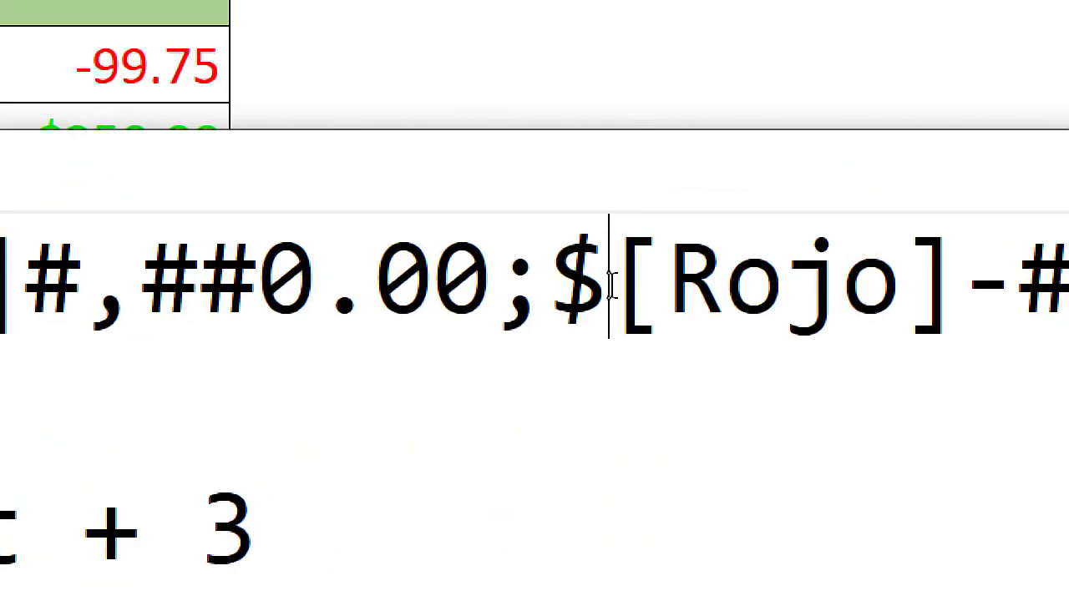
key("shift+Left")
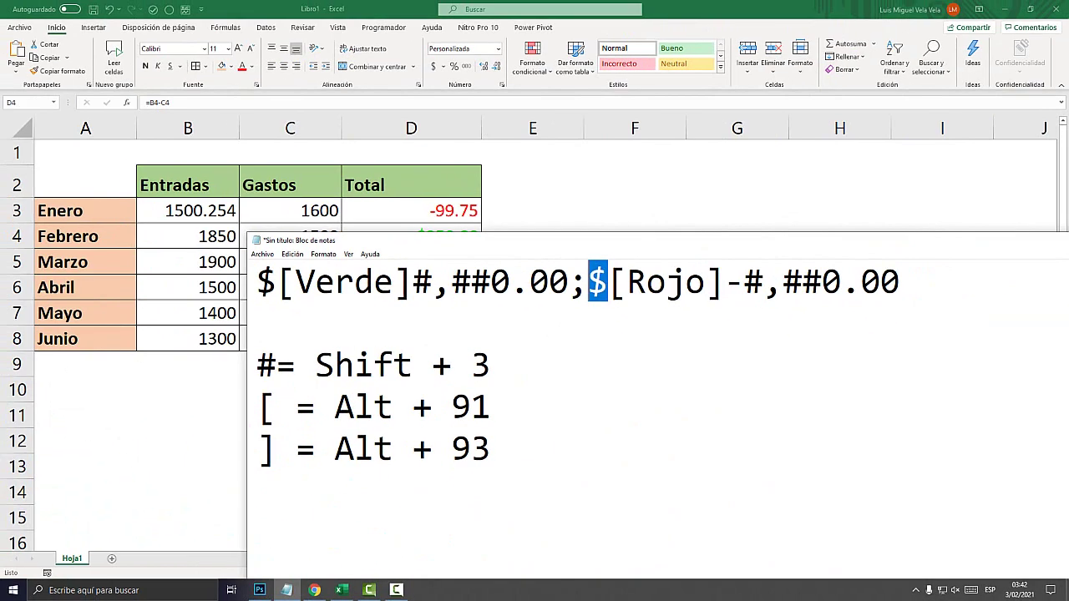
Copy the code and apply $[Verde]#,##0.00;$[Rojo]-#,##0.00 to totals D3:D8, showing red $-99.75.
key("Home")
key("shift+End")
key("ctrl+c")
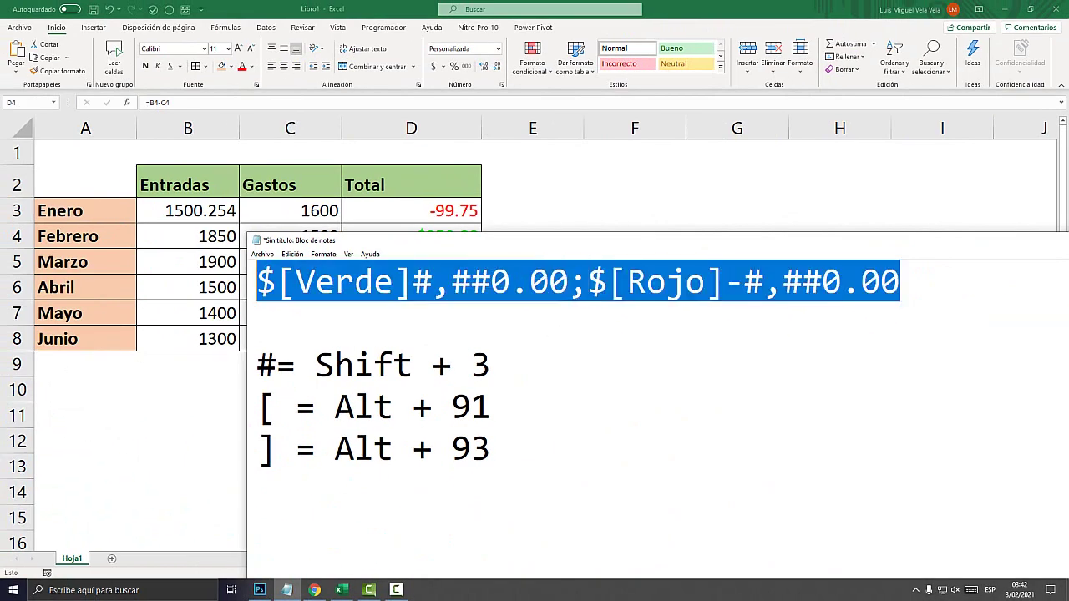
left_click_drag(411, 210, 443, 339)
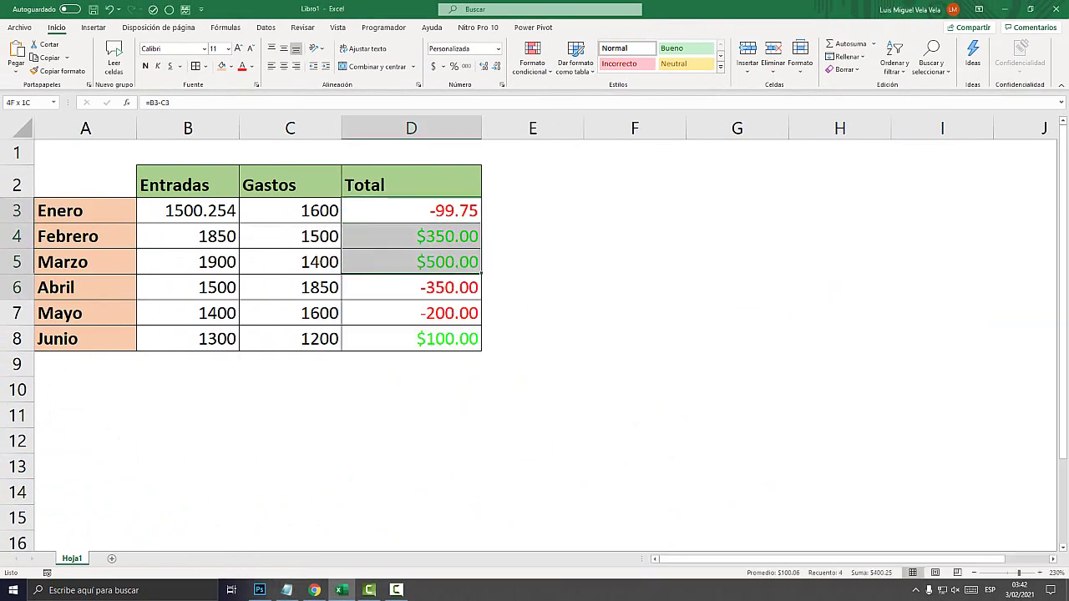
left_click(498, 48)
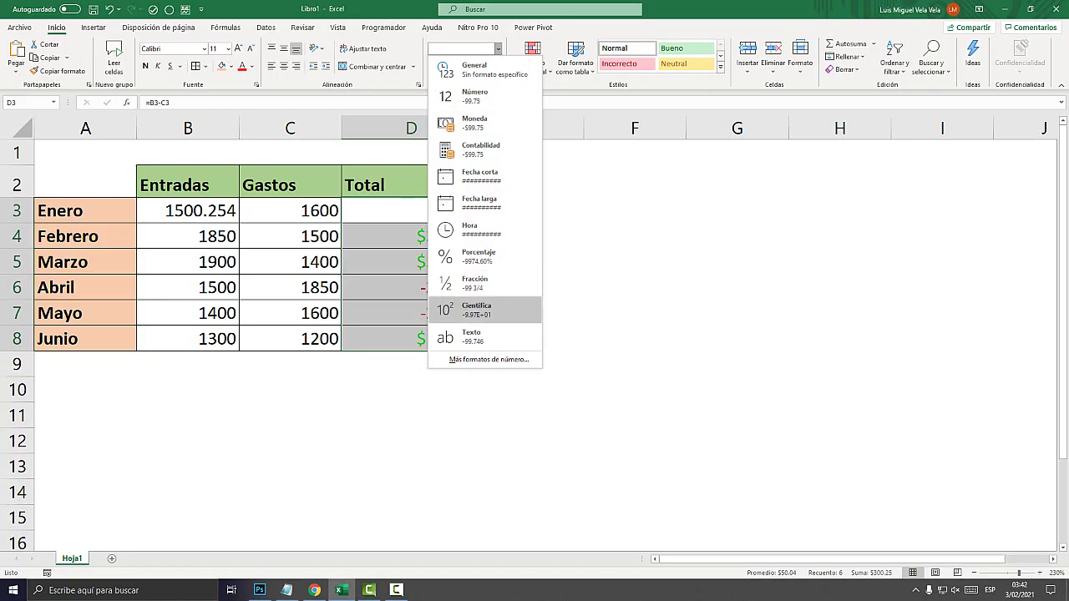
left_click(476, 360)
key("alt+t")
key("ctrl+v")
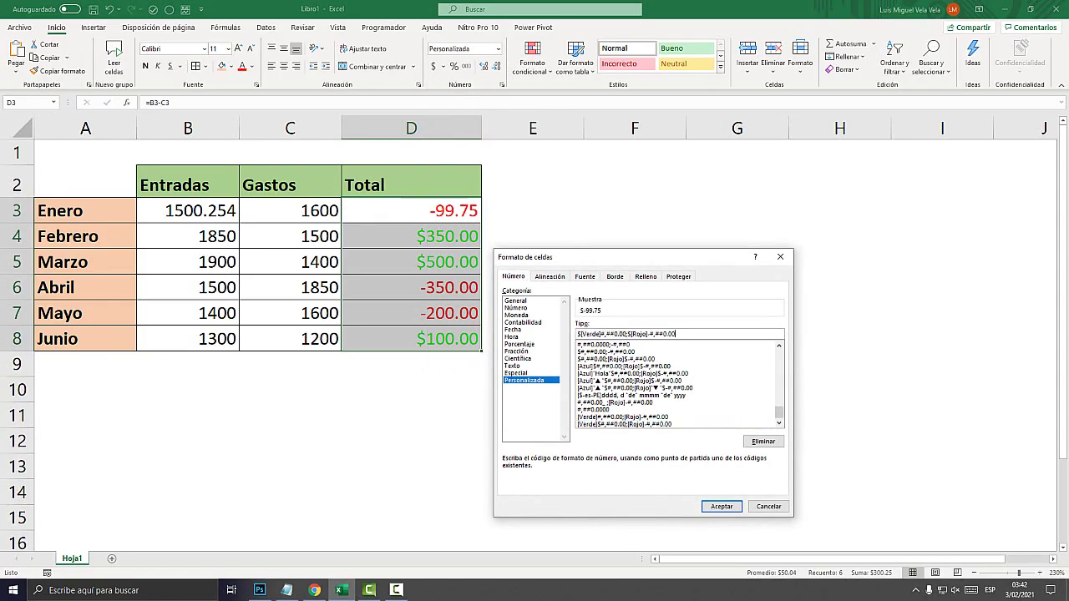
left_click(721, 506)
left_click(532, 237)
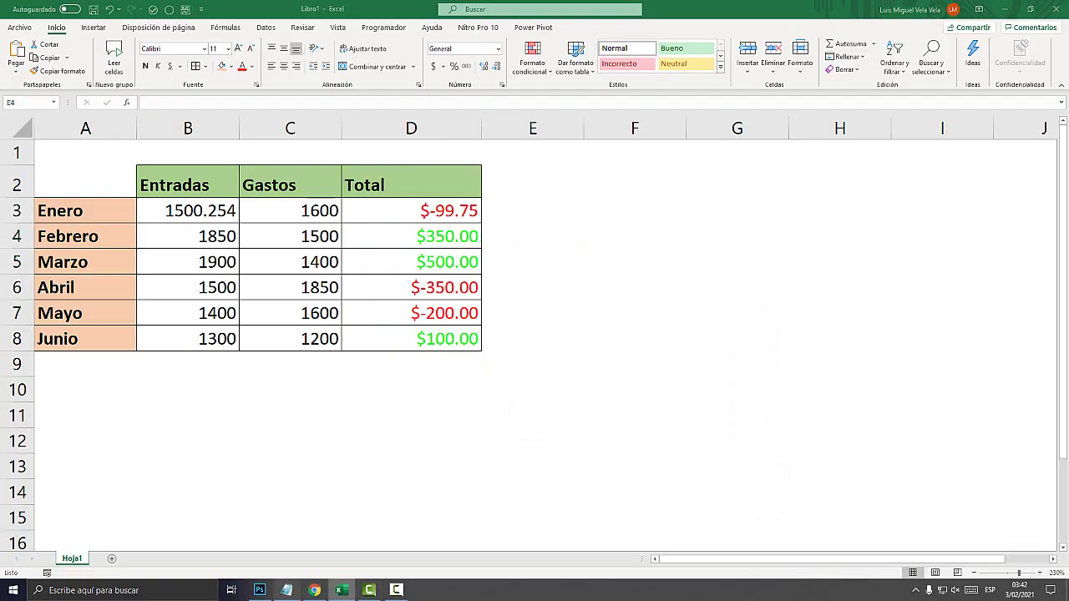
left_click(286, 589)
Move the draft window below the totals and type two quotes at the code's start.
left_click_drag(569, 281, 511, 281)
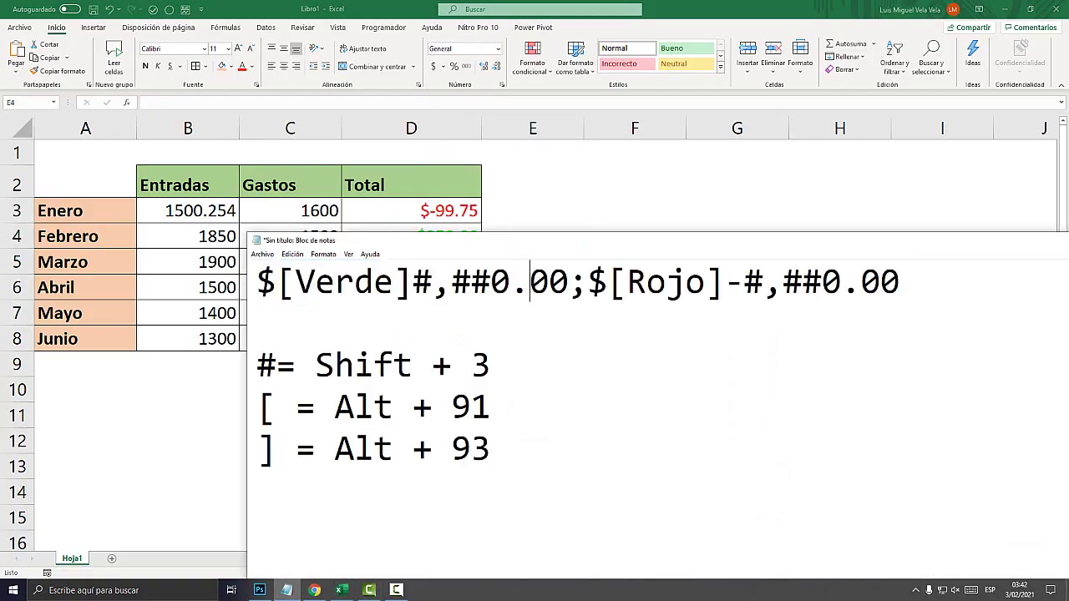
left_click_drag(418, 240, 488, 393)
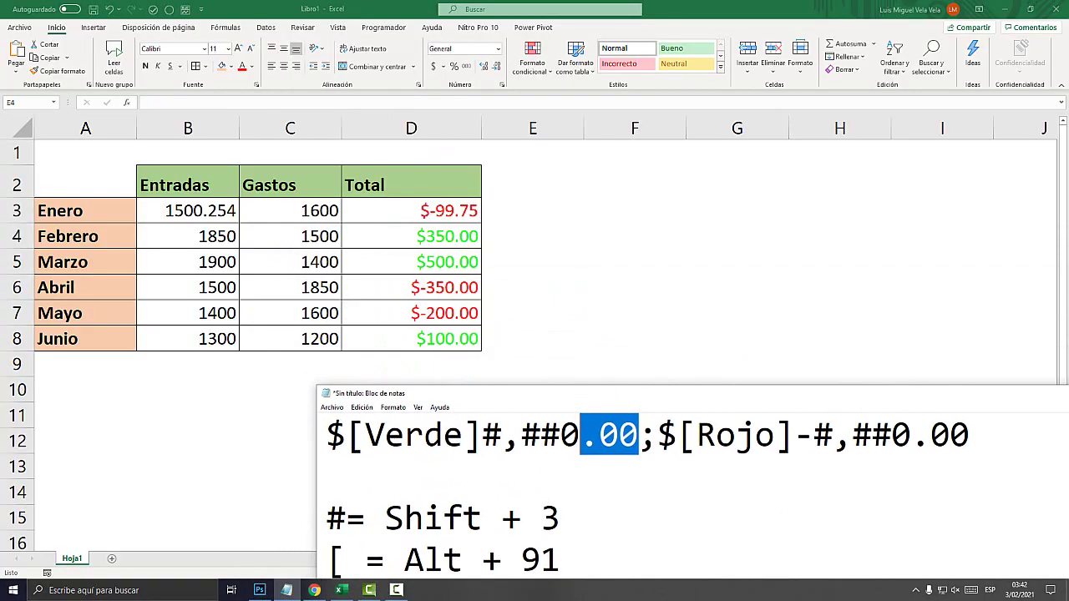
left_click_drag(516, 399, 462, 298)
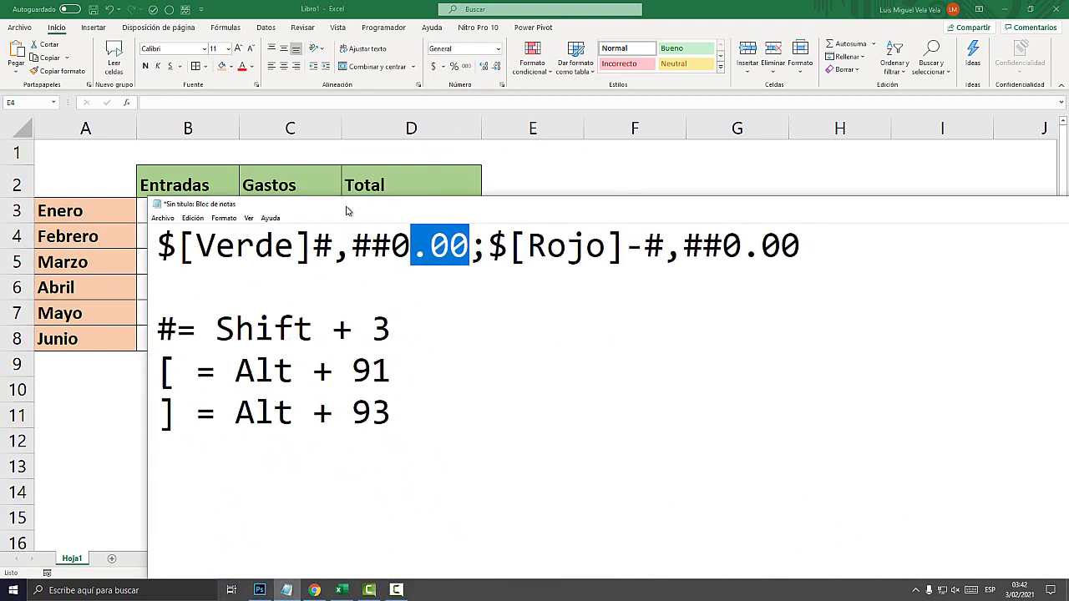
left_click(274, 334)
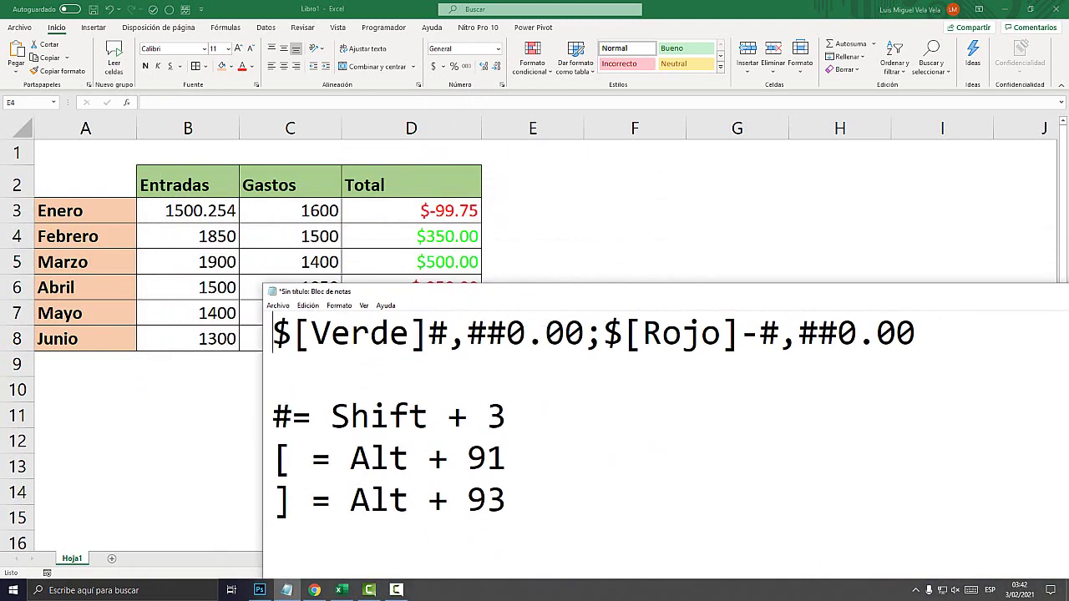
type("\"\"")
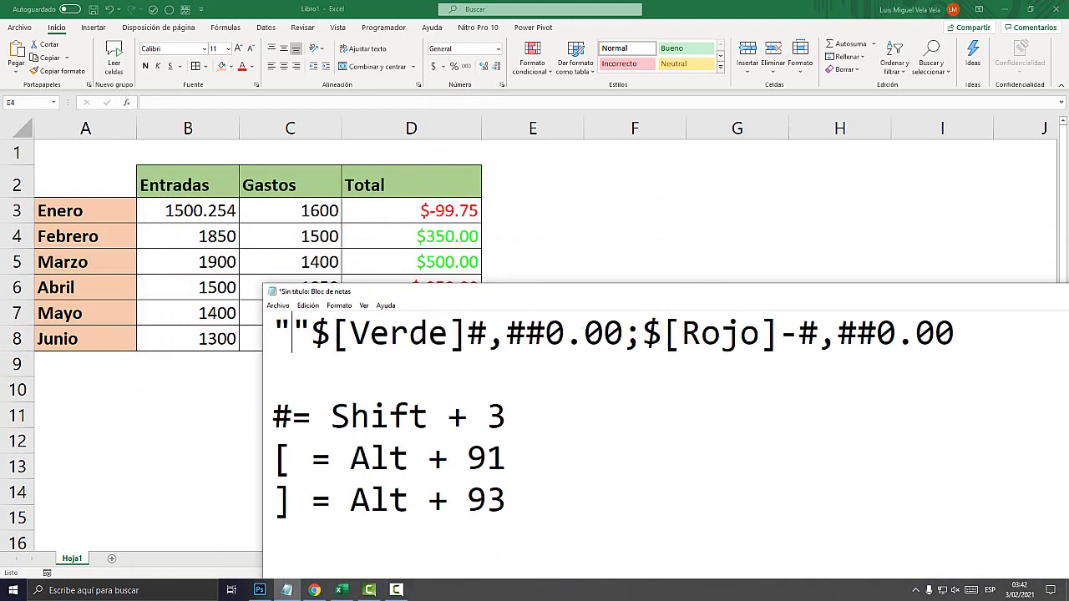
key("super")
key("Escape")
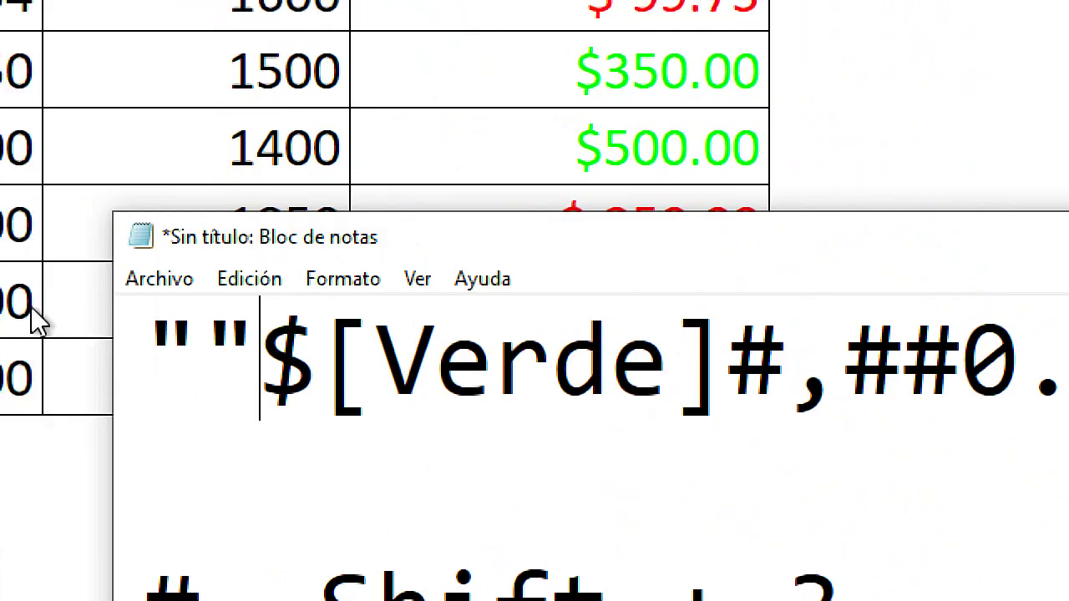
Put a plus sign between the quotes and select the whole updated code line.
left_click(160, 341)
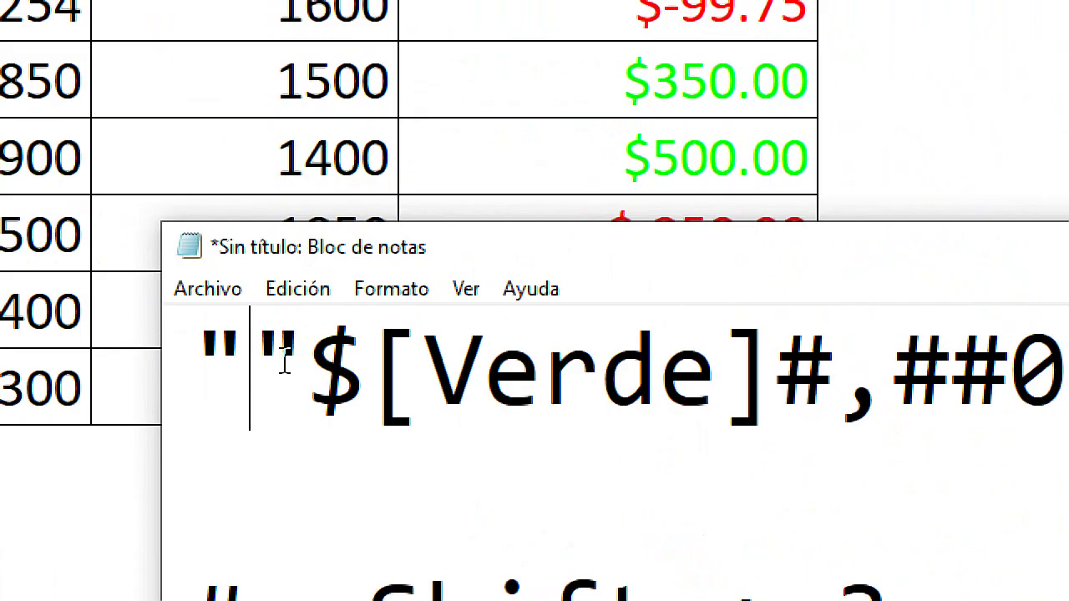
type("+")
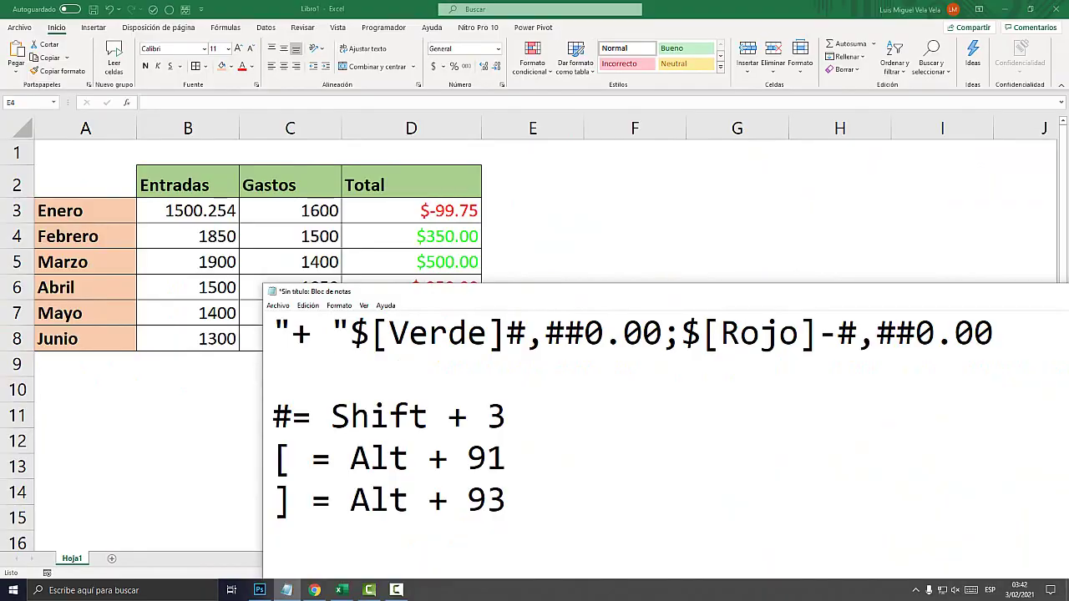
key("Left")
key("shift+Left")
key("Right")
key("shift+Home")
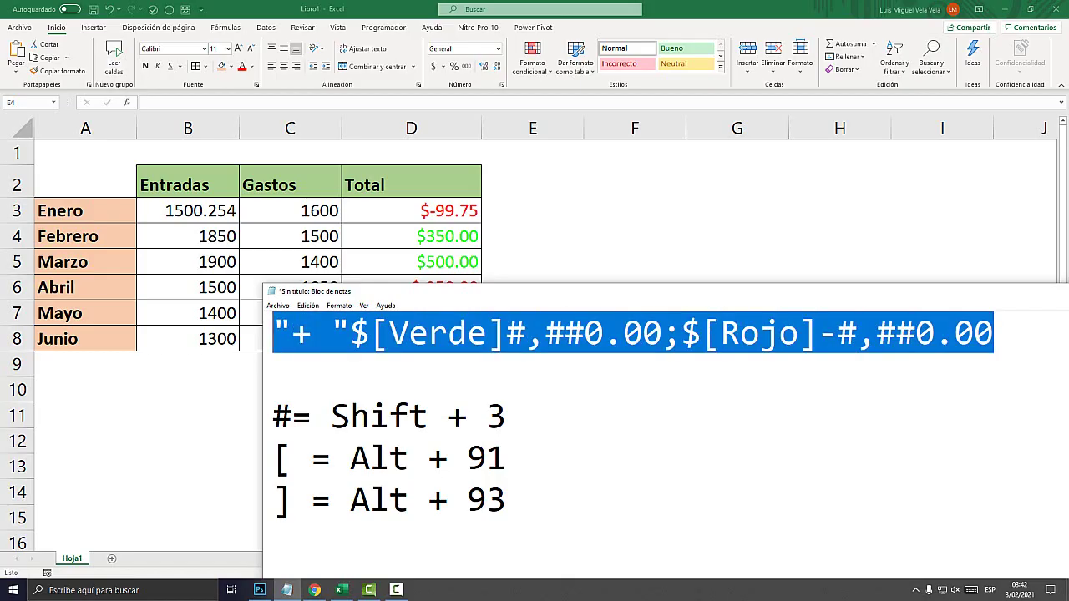
key("alt+Tab")
Apply the plus-prefixed code to D3:D8 so positives show + $350.00, then inspect D4.
left_click_drag(411, 210, 411, 338)
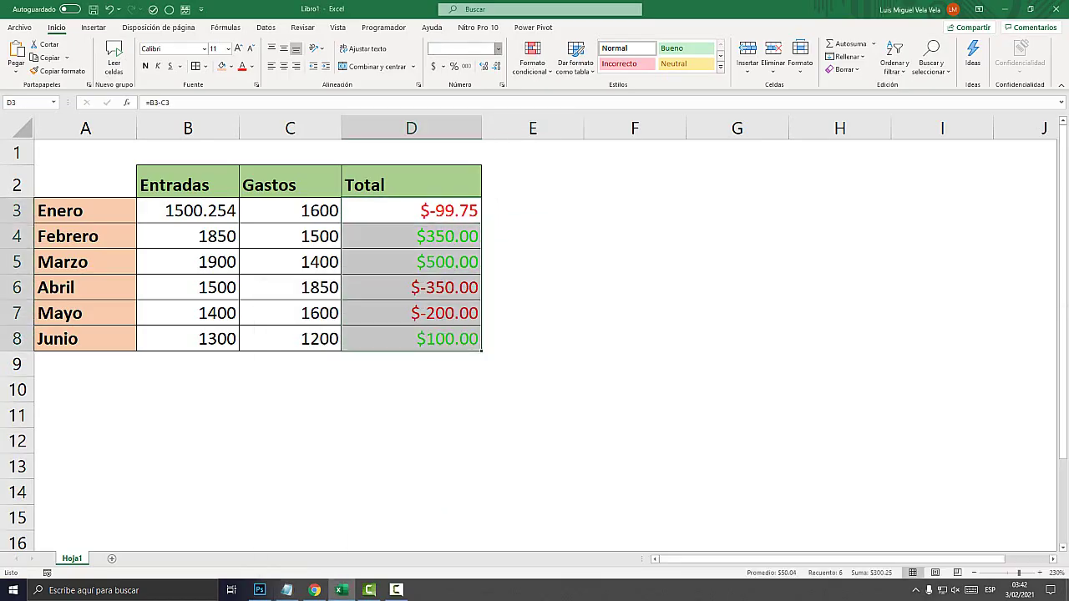
left_click(497, 48)
left_click(476, 359)
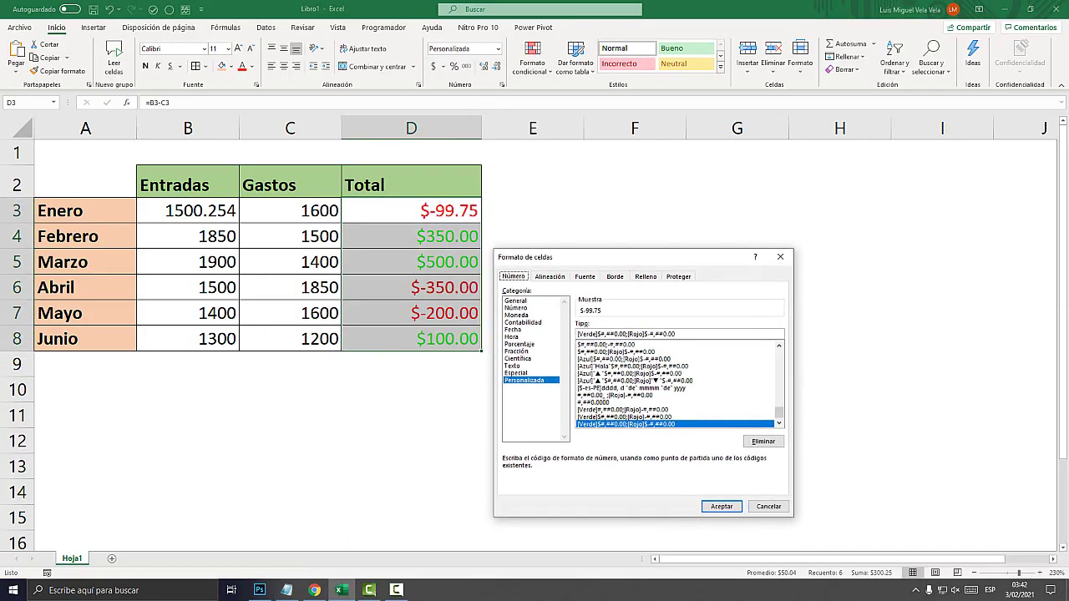
key("ctrl+v")
key("Return")
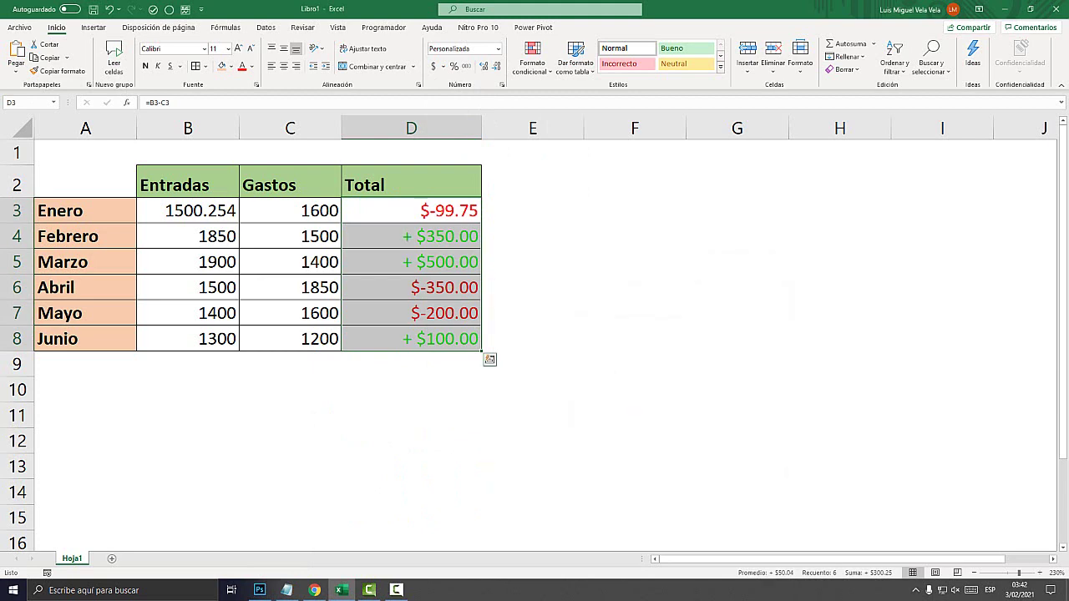
key("Down")
key("F2")
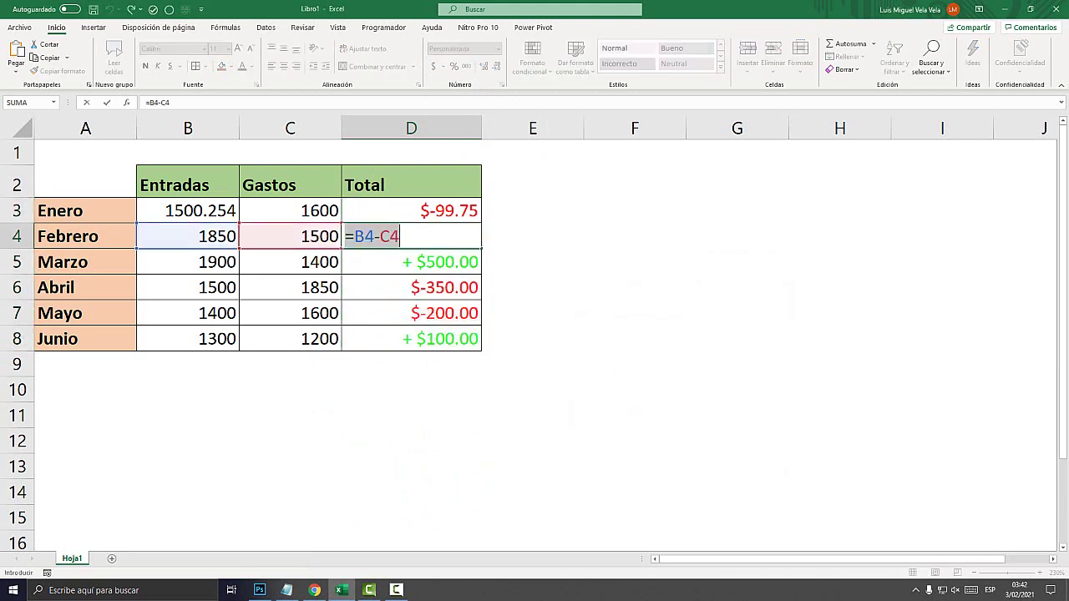
key("Escape")
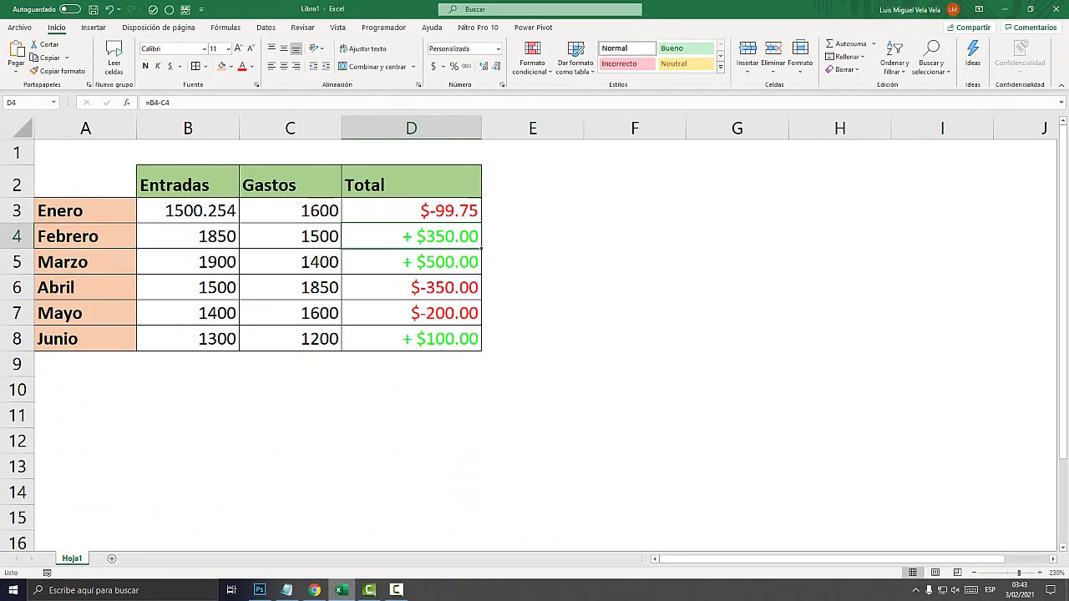
left_click(286, 590)
left_click(294, 332)
Copy the quoted placeholder and paste it after the semicolon in the Notepad draft code.
key("shift+Left")
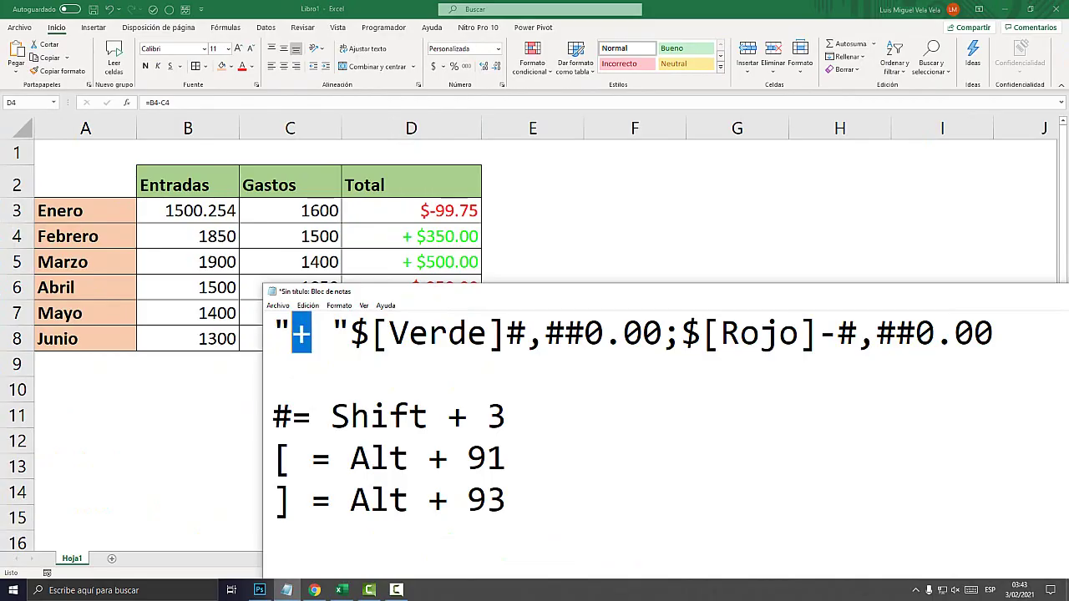
type("sdfasdf")
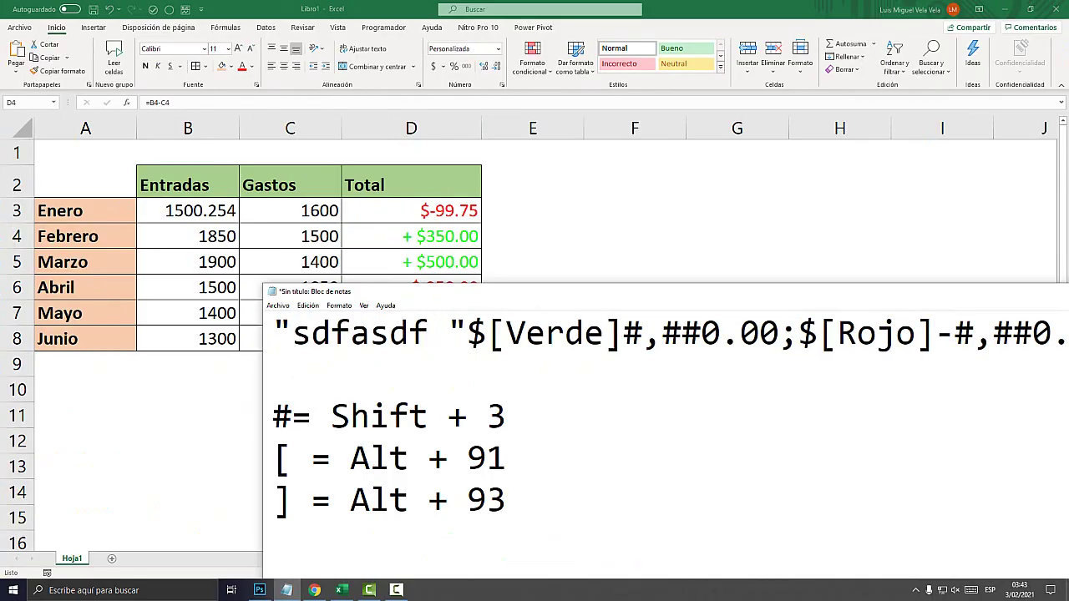
left_click_drag(468, 332, 273, 333)
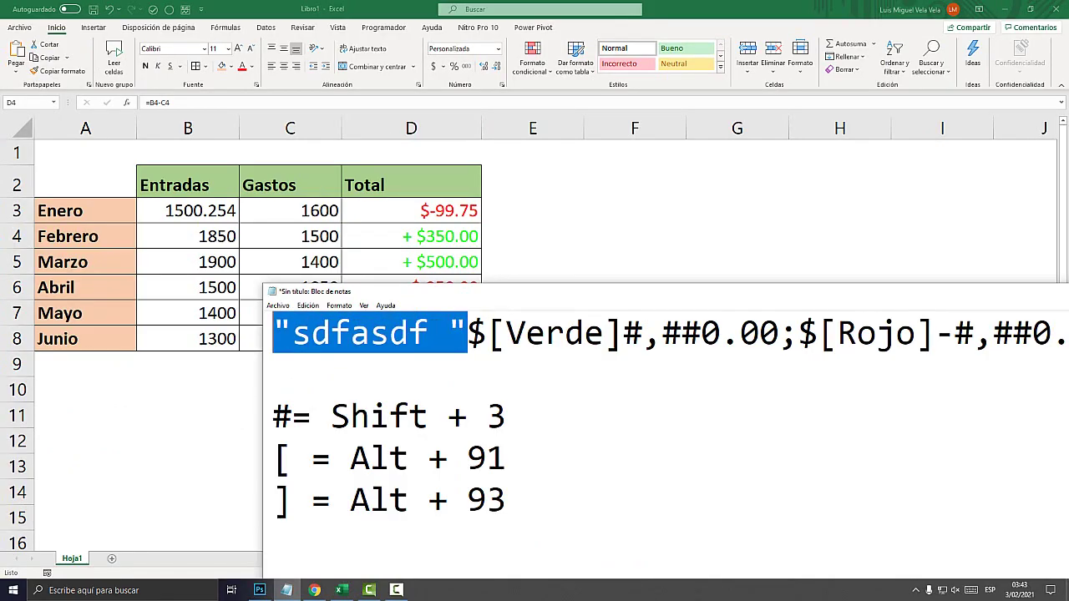
left_click_drag(668, 291, 564, 270)
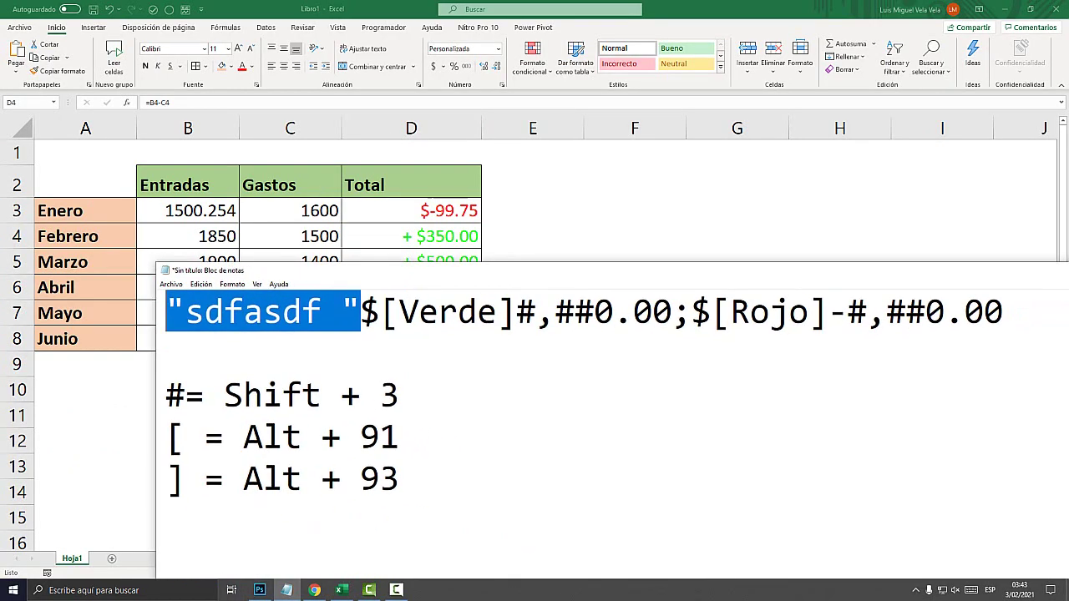
key("ctrl+c")
left_click(693, 310)
key("ctrl+v")
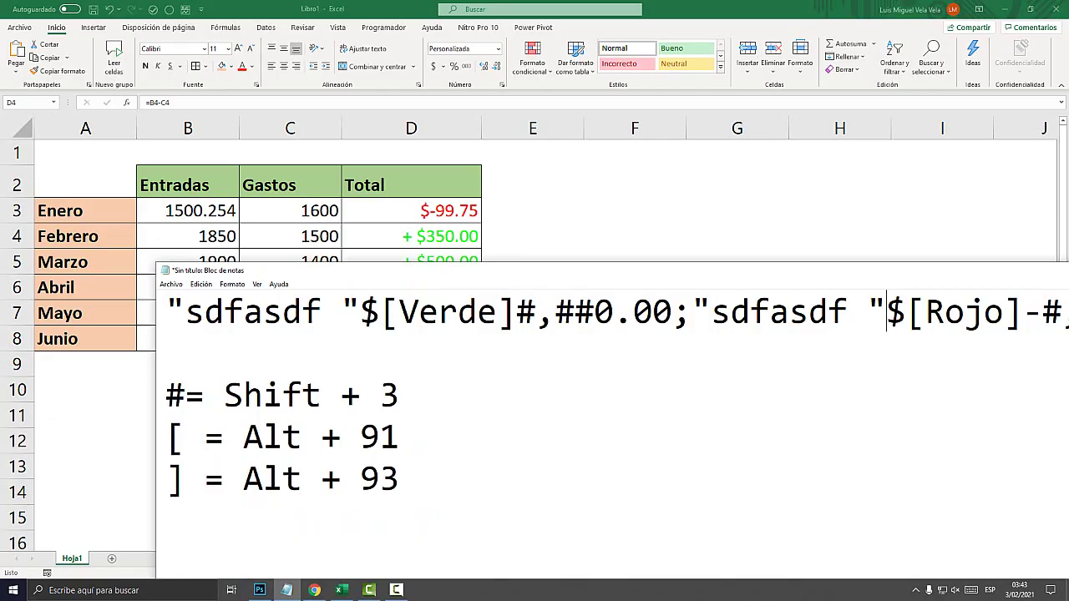
Replace the placeholders so positives start with '▲ ' and negatives with '▼ '.
left_click_drag(849, 311, 710, 311)
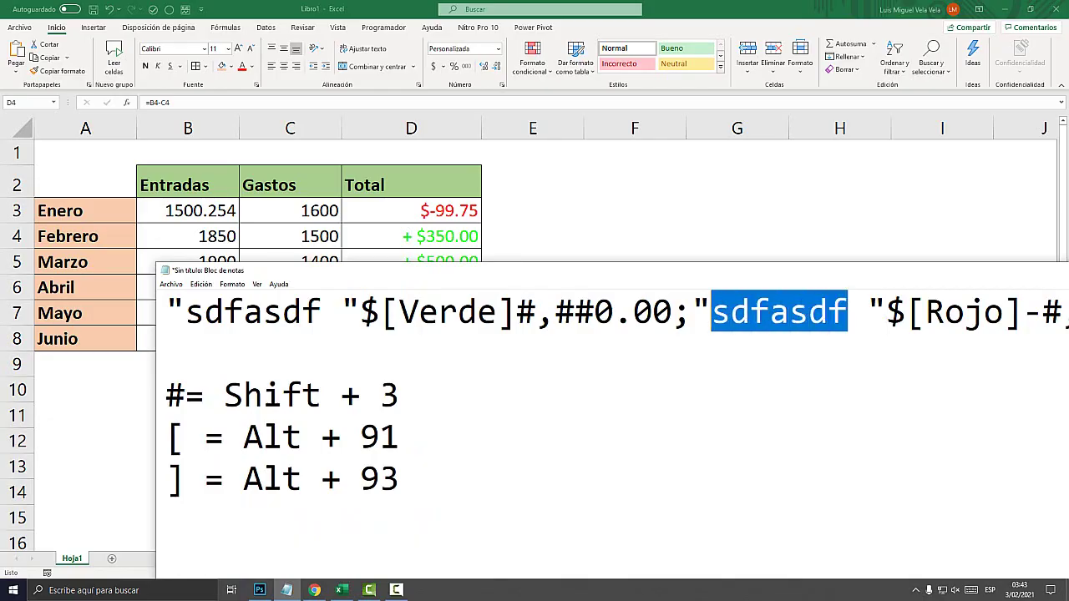
type("sdf")
left_click_drag(322, 310, 186, 310)
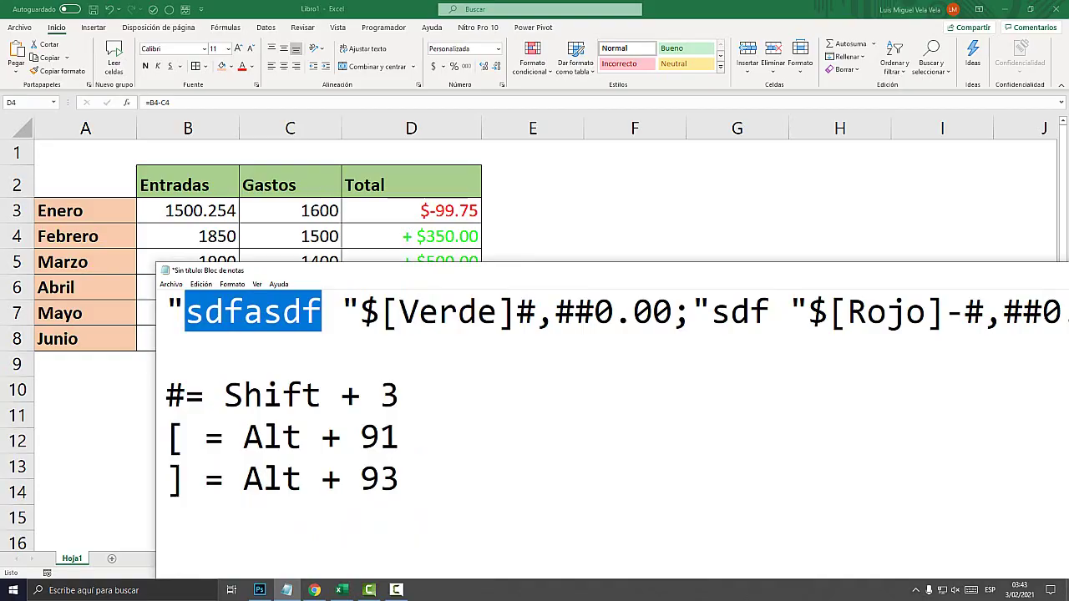
type("▼")
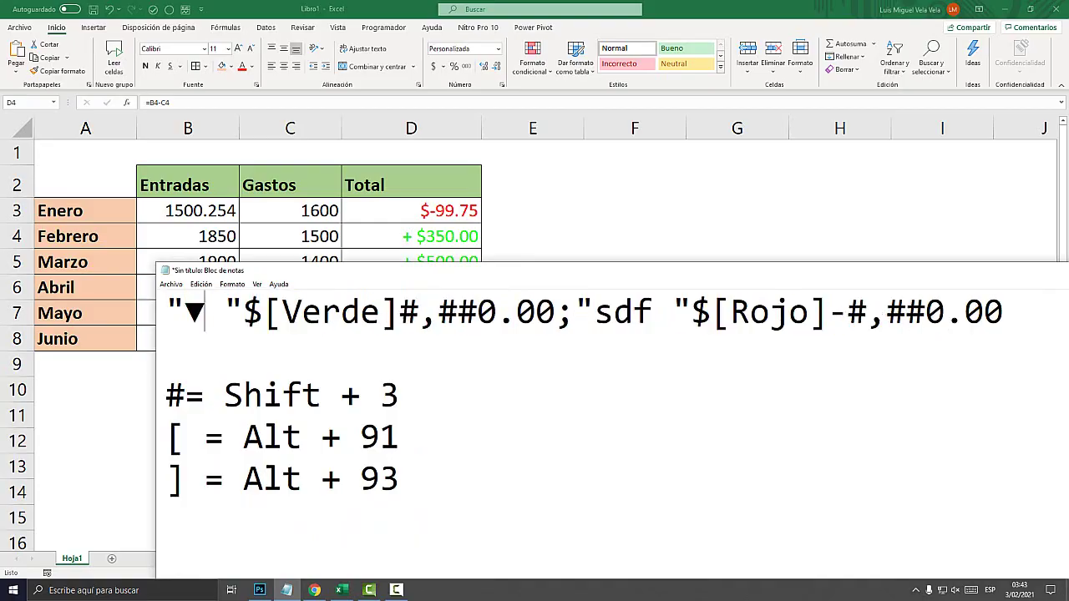
key("shift+Left")
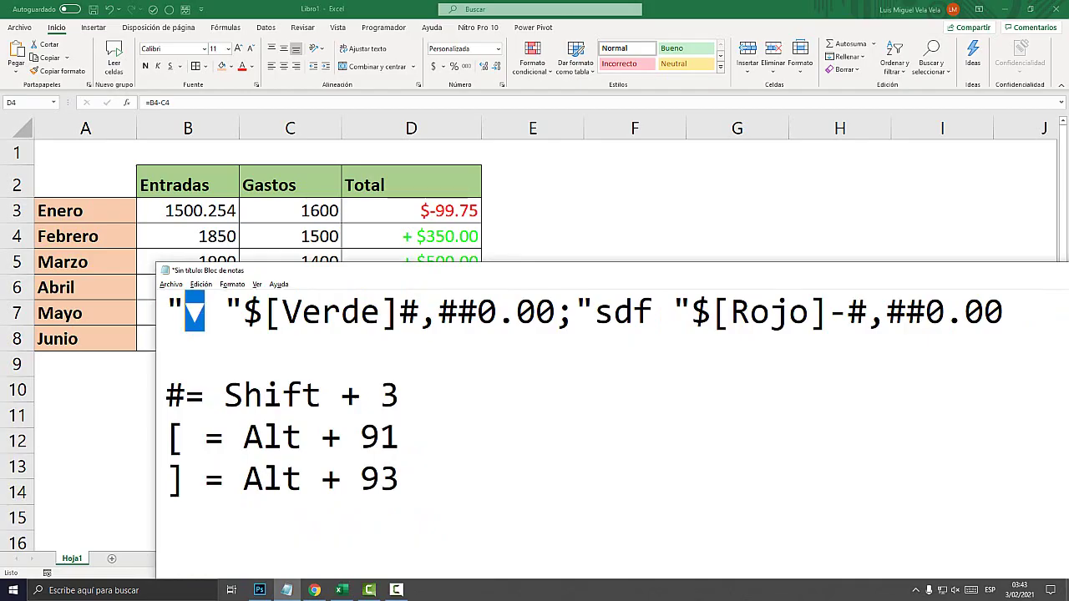
type("▲")
key("Right")
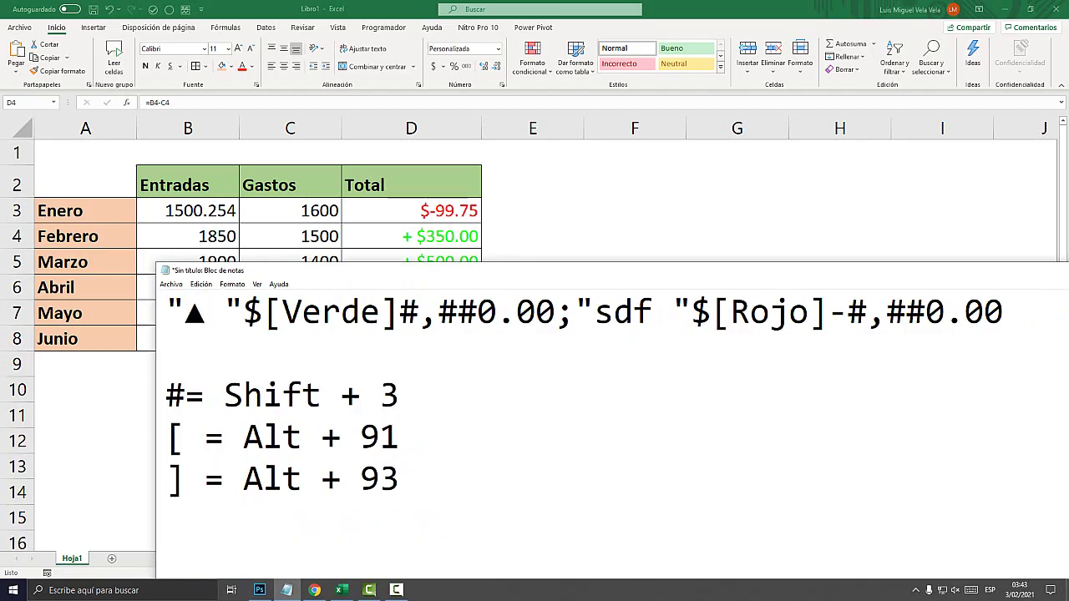
key("shift+Left")
key("shift+Left")
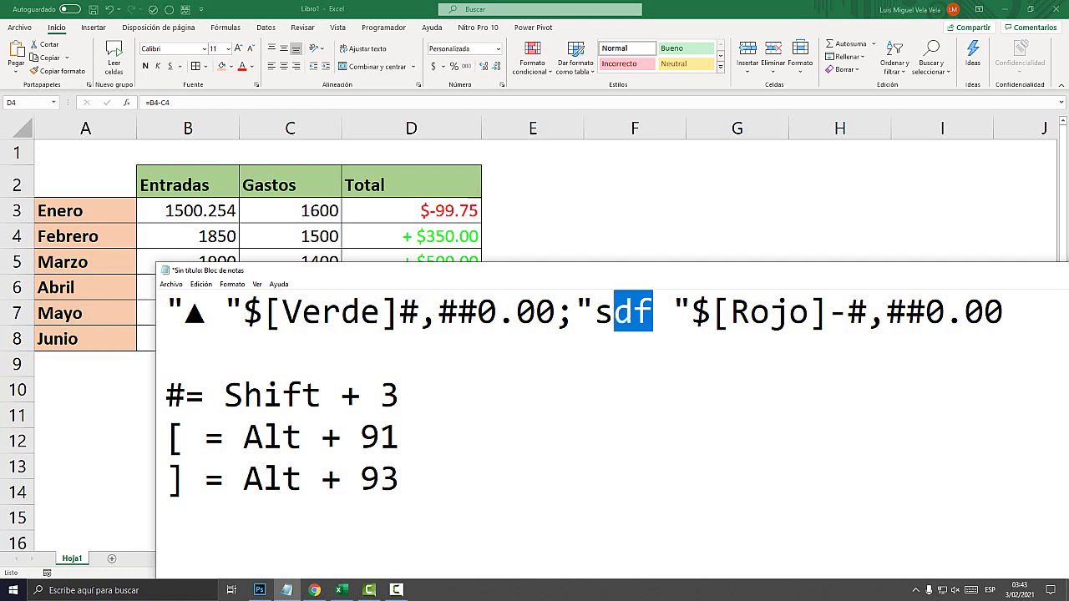
key("shift+Left")
type("▼")
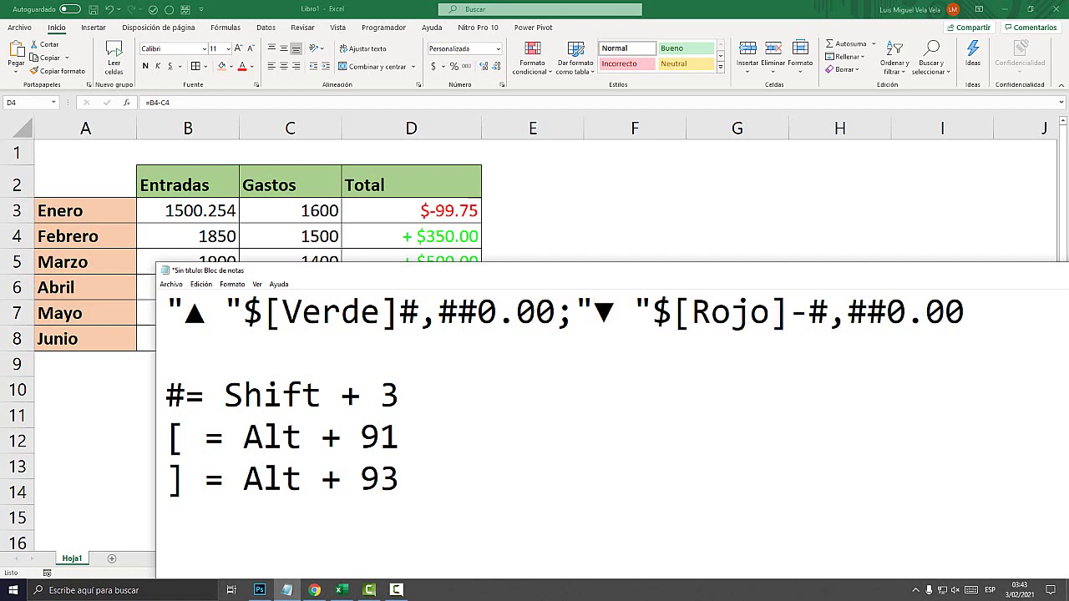
Copy the whole format code line and switch back to Excel.
key("End")
key("ctrl+shift+Left")
key("ctrl+shift+Left")
key("ctrl+shift+Left")
key("shift+Home")
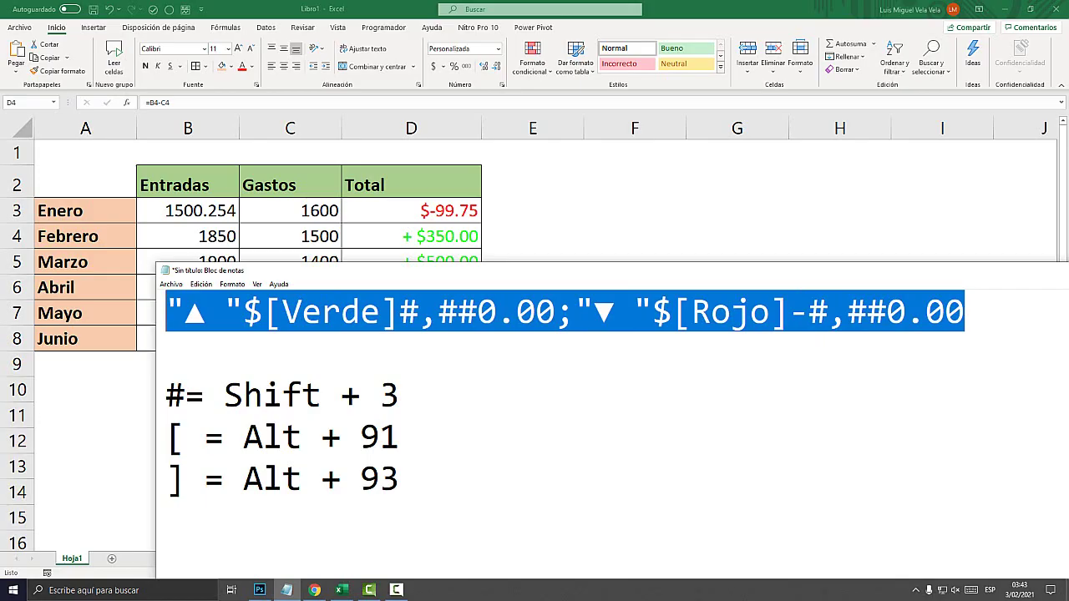
key("alt+Tab")
Apply the pasted ▲/▼ custom number format to the Total cells D3:D8.
left_click_drag(411, 211, 410, 338)
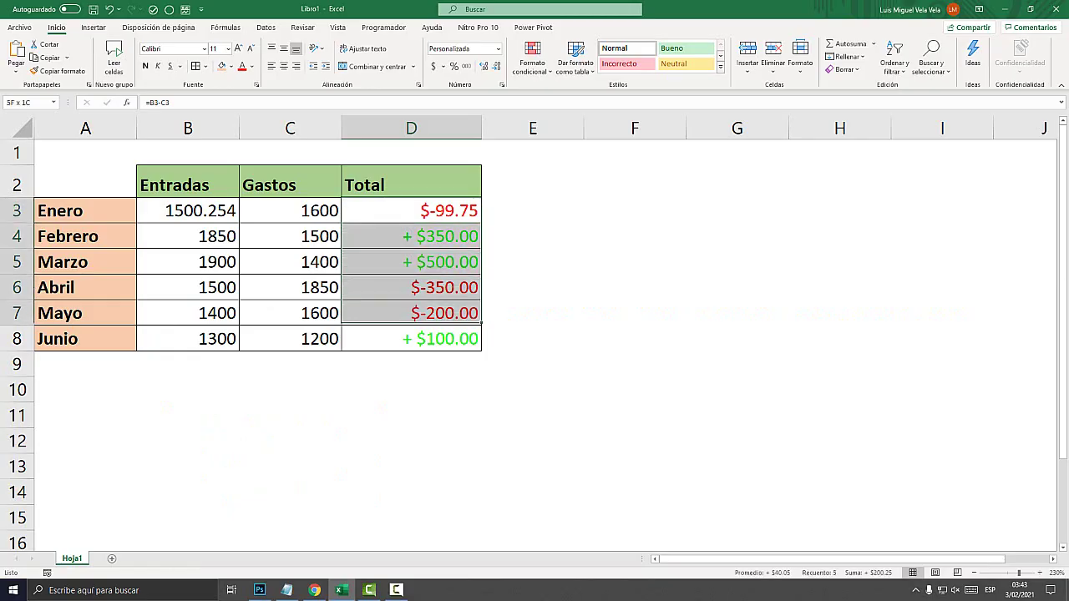
left_click(498, 48)
left_click(491, 360)
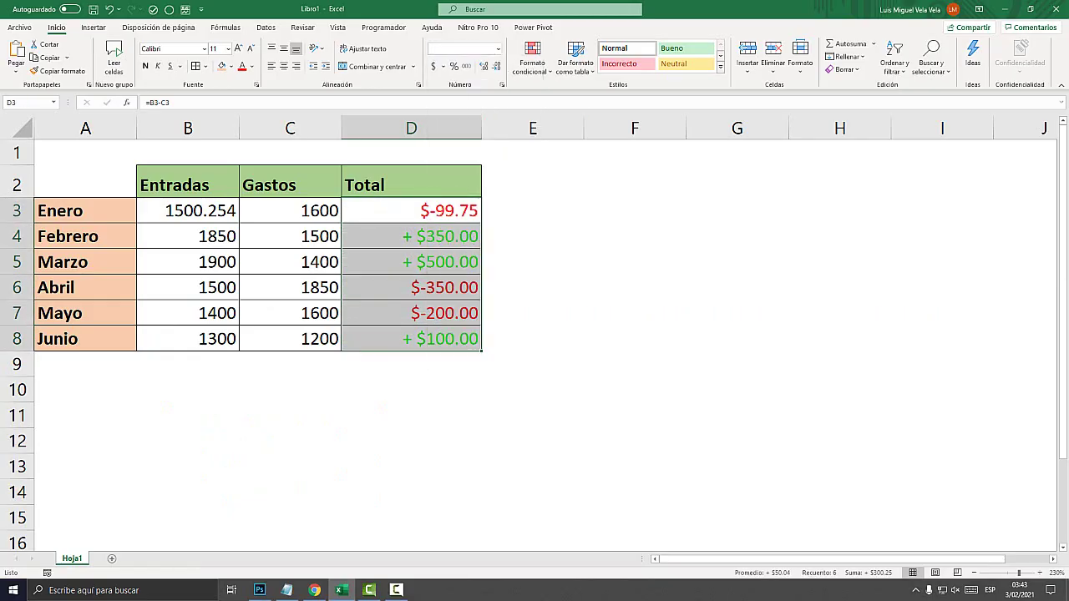
key("ctrl+v")
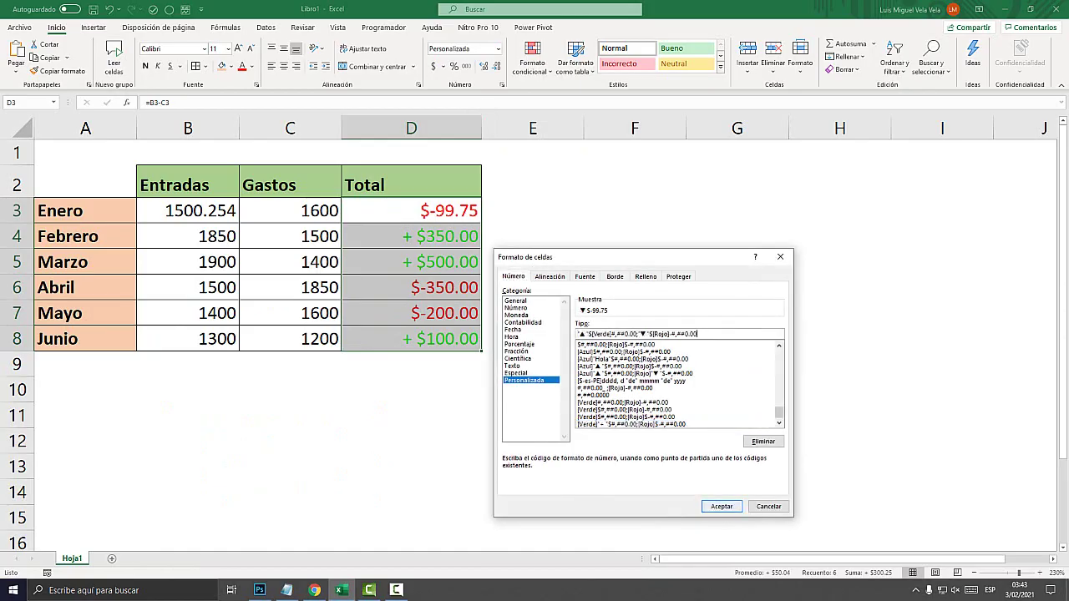
left_click(721, 506)
left_click(635, 389)
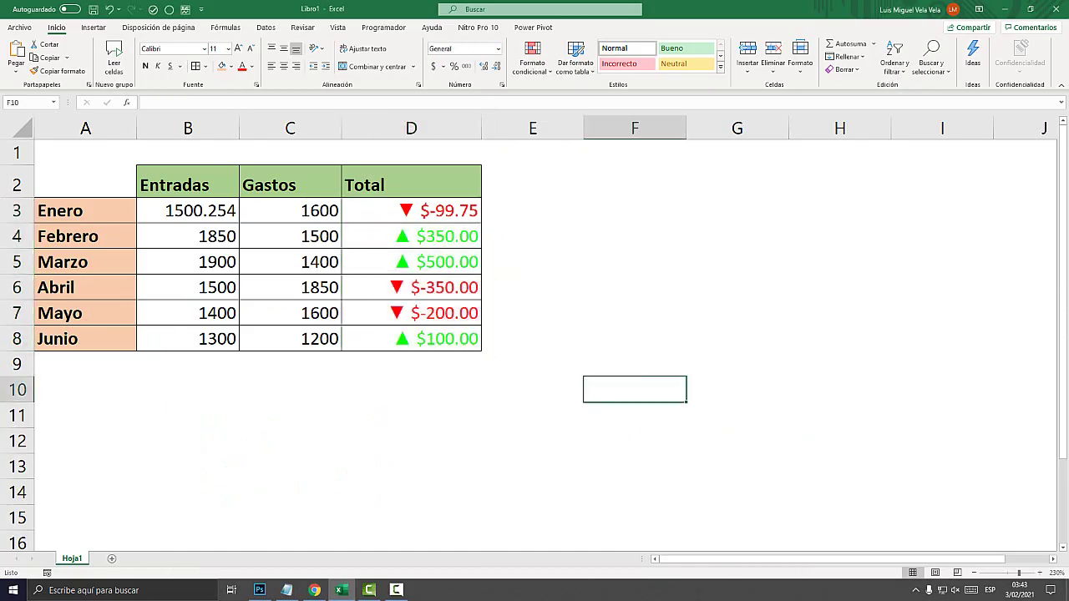
Change Enero's Gastos in C3 to 1200.
left_click(290, 210)
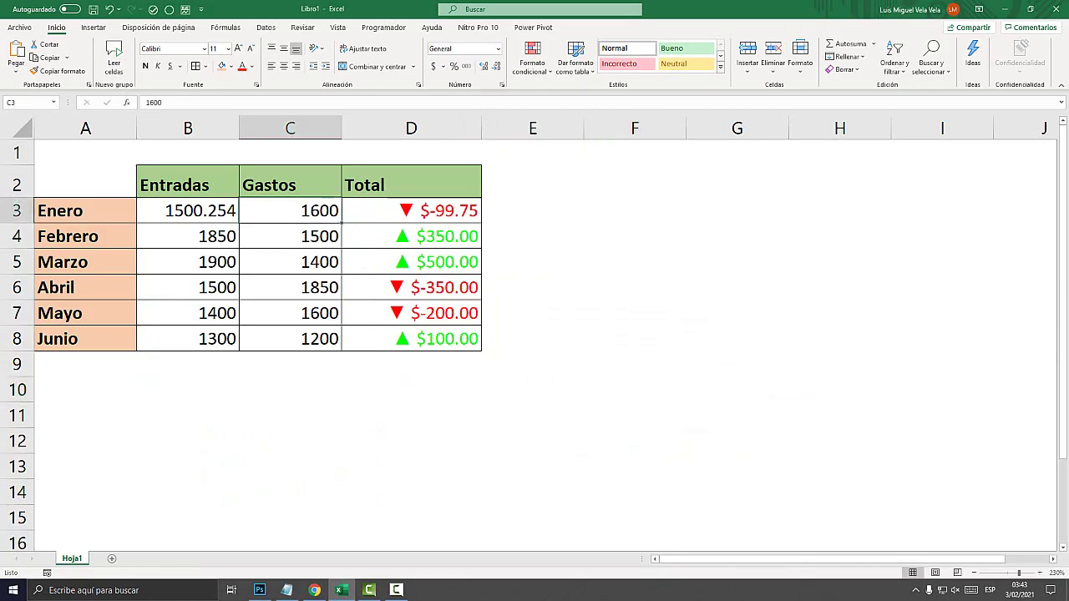
type("1200")
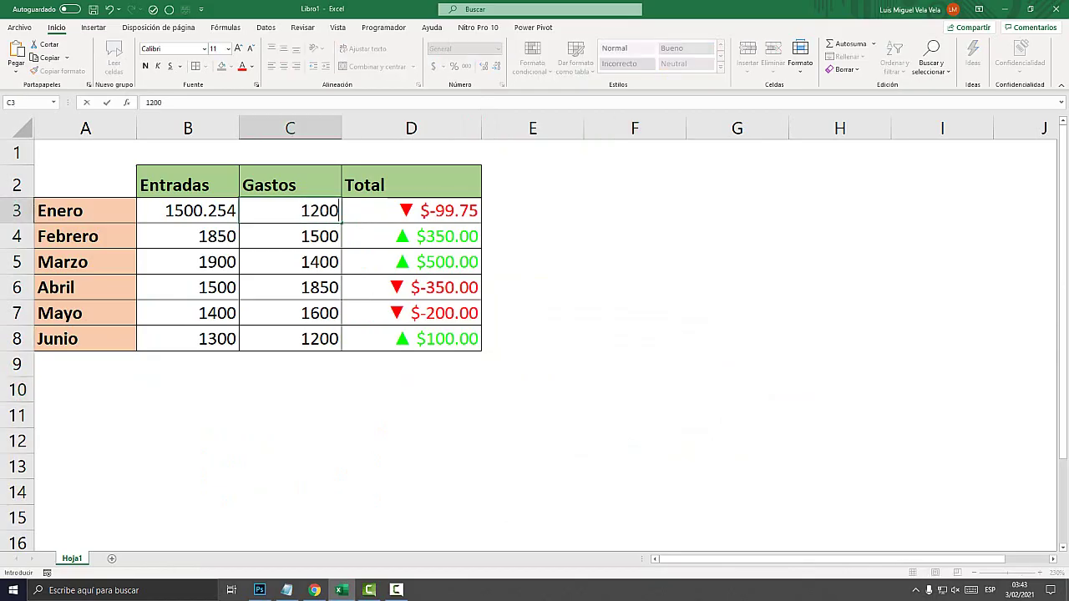
key("Return")
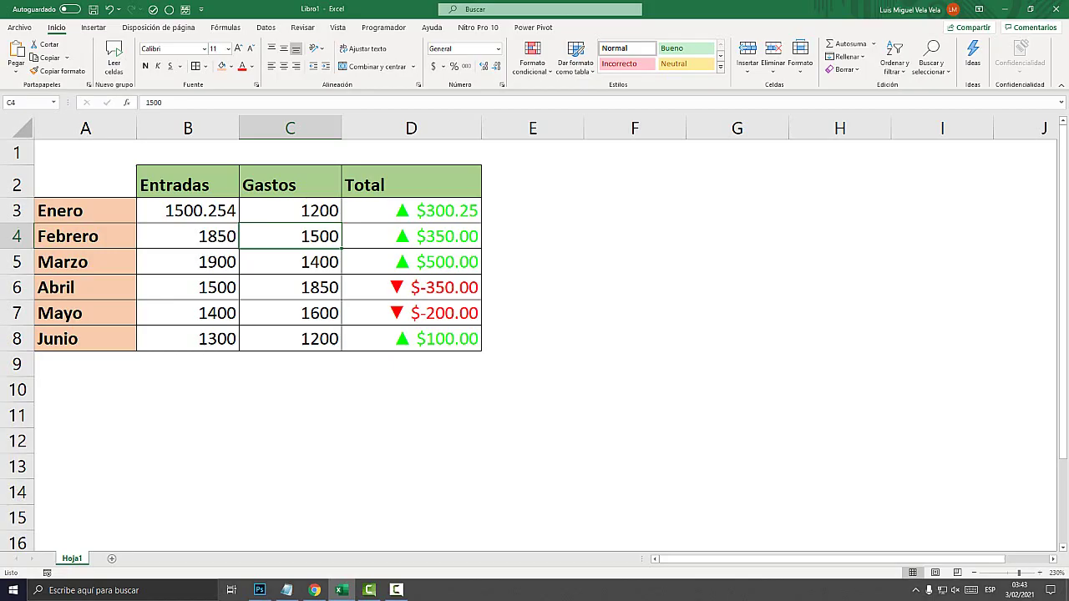
In Notepad, split the format code onto two lines after the semicolon.
left_click(286, 590)
left_click(171, 352)
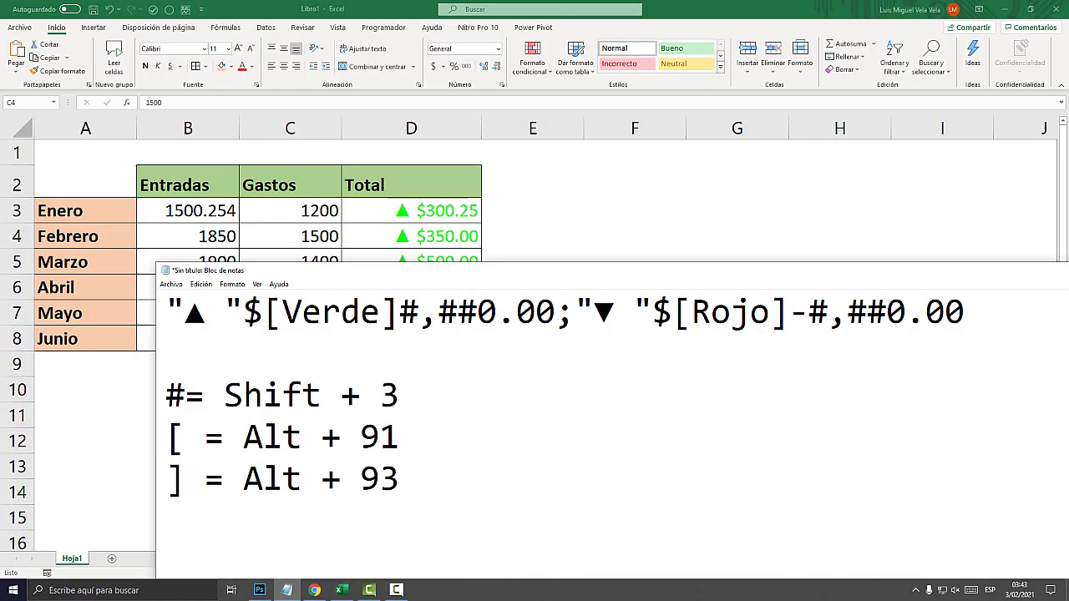
left_click(574, 311)
key("Return")
key("Return")
key("Up")
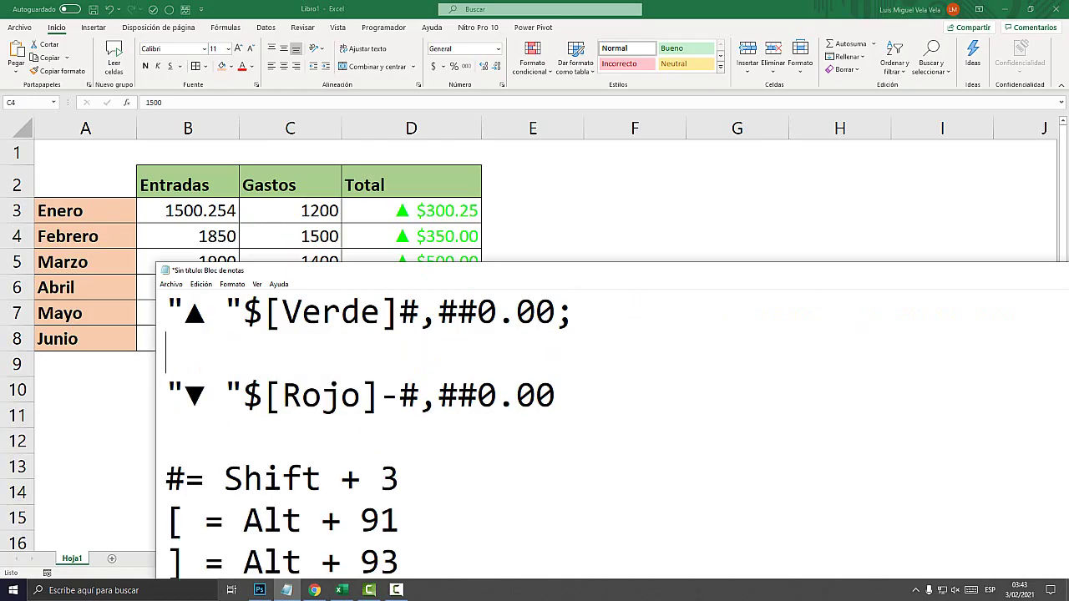
key("shift+Up")
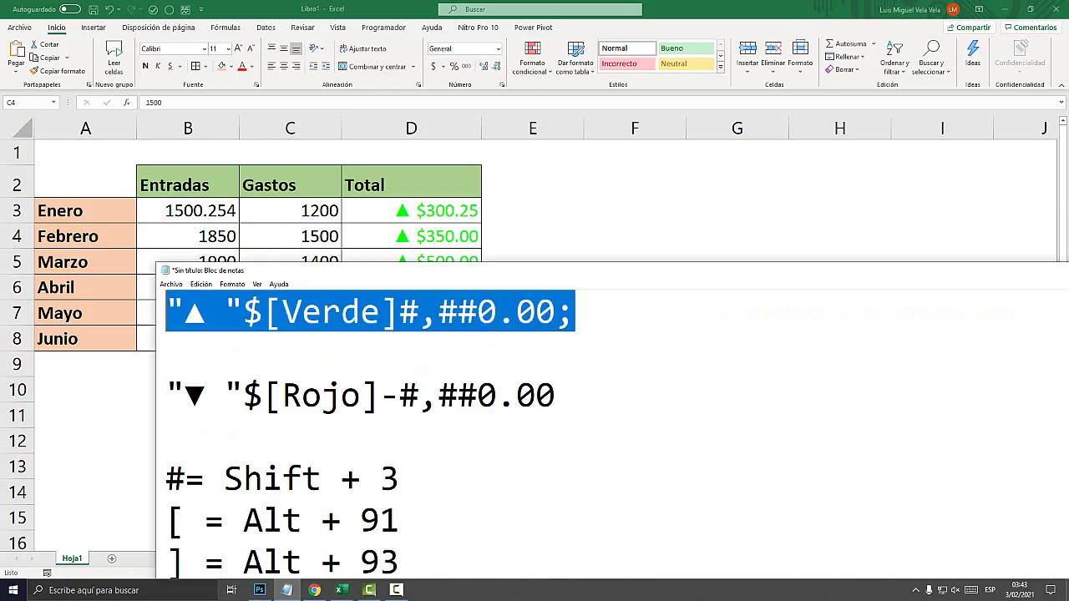
key("Down")
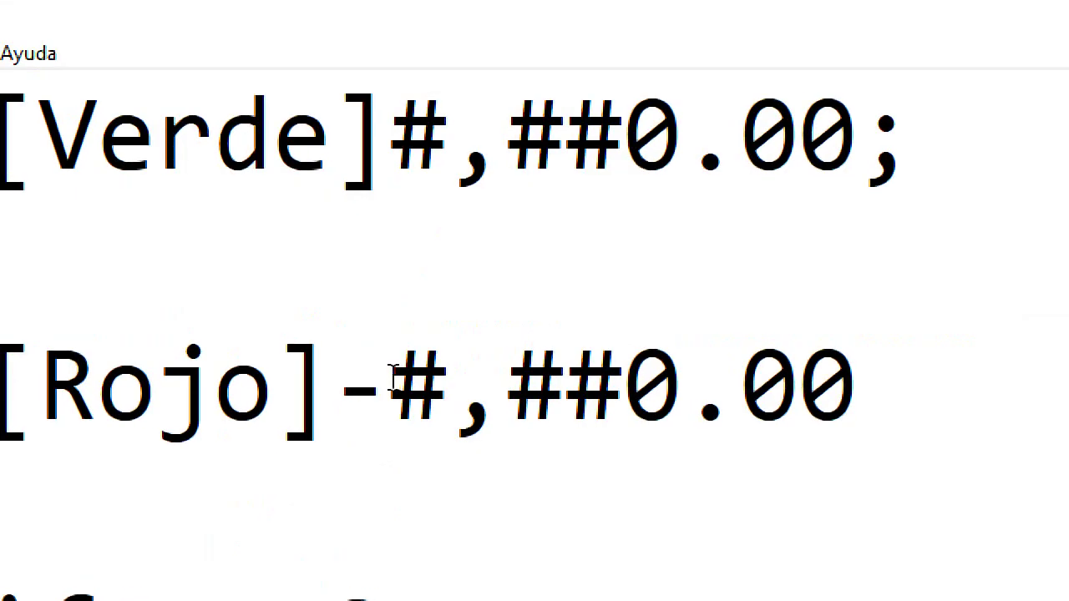
Highlight the code's parts: minus sign, Rojo colour, ▼ symbol, space after ▲, and $ sign.
left_click(402, 398)
key("shift+Left")
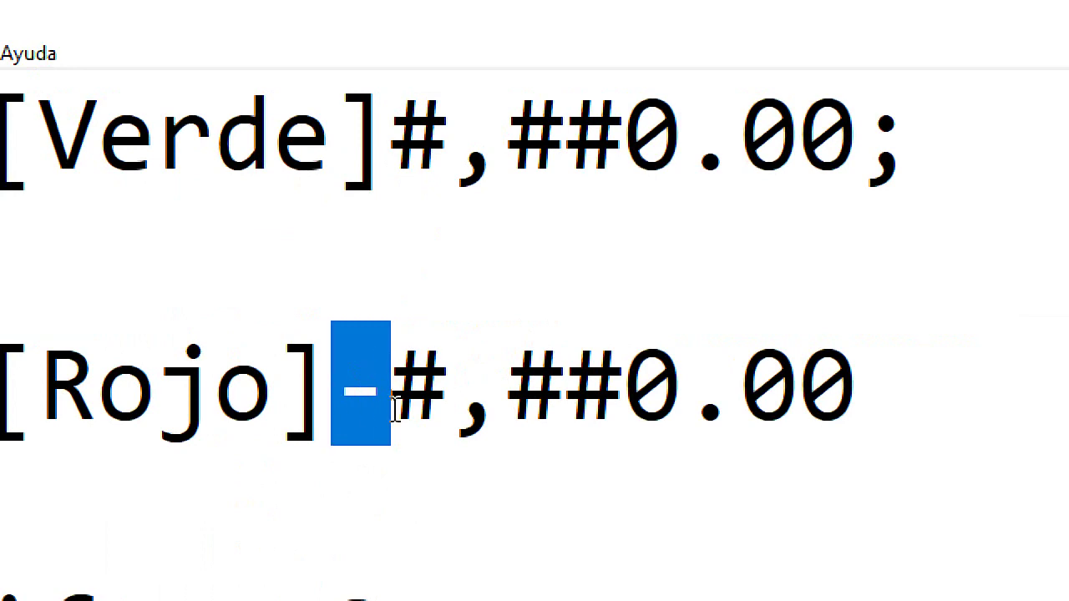
left_click(275, 389)
key("shift+Left")
key("shift+Left")
key("shift+Left")
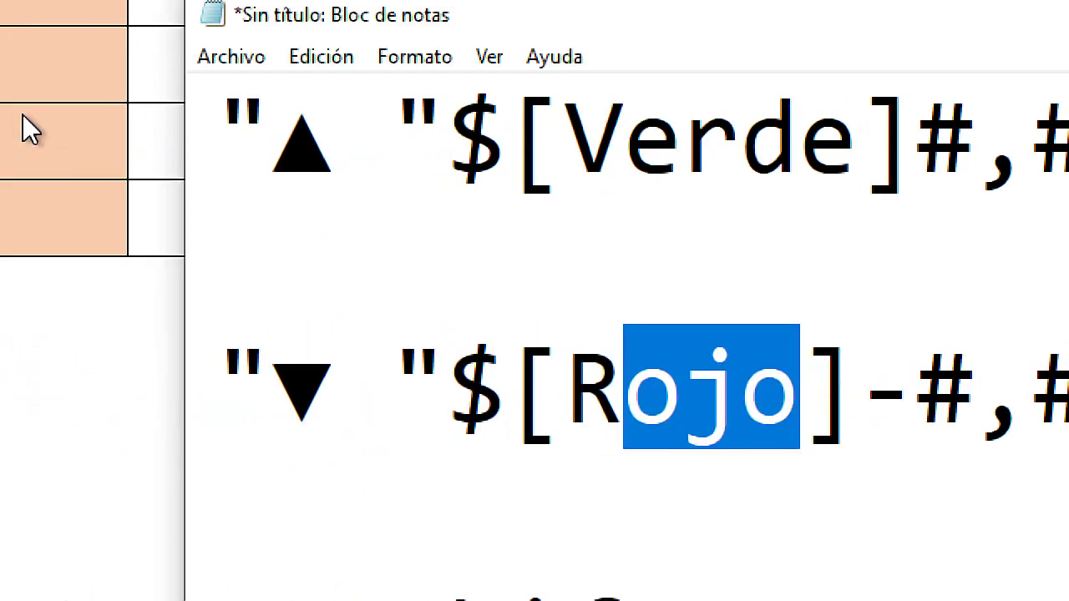
left_click_drag(390, 384, 292, 384)
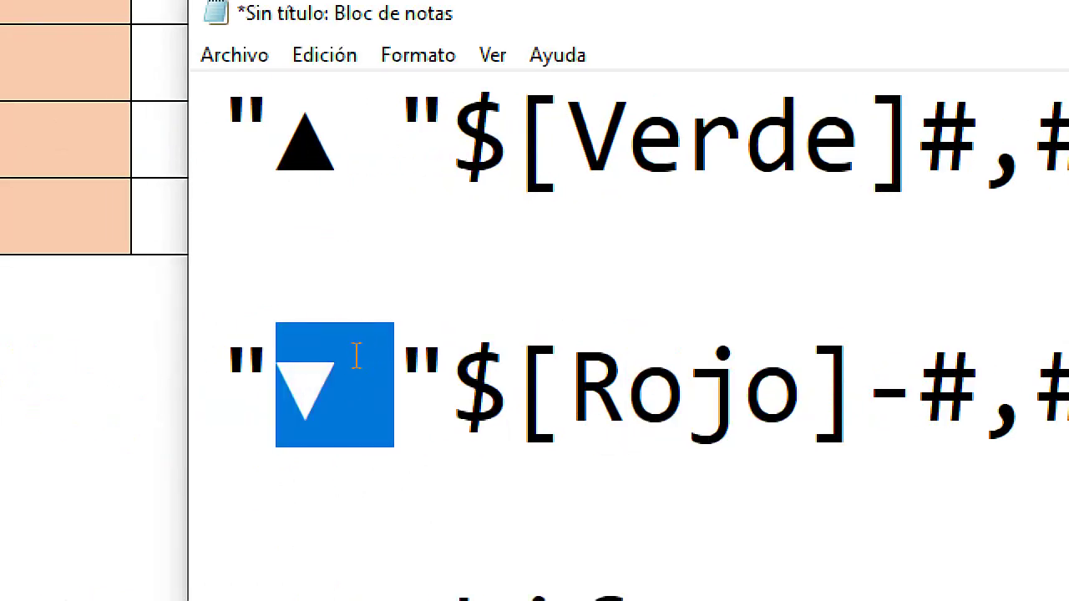
left_click_drag(397, 133, 321, 134)
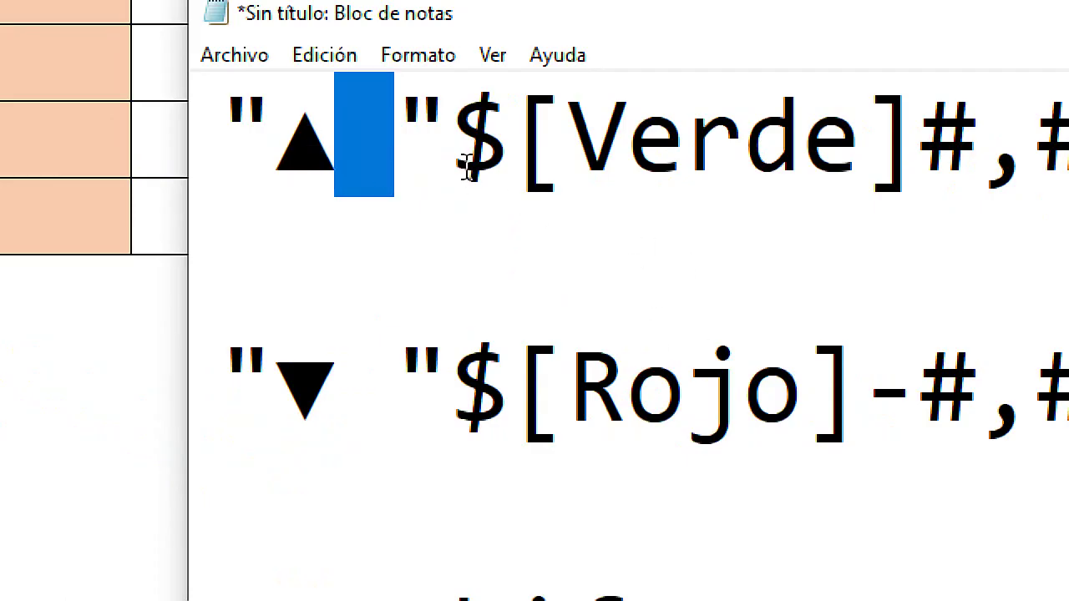
left_click_drag(502, 142, 444, 139)
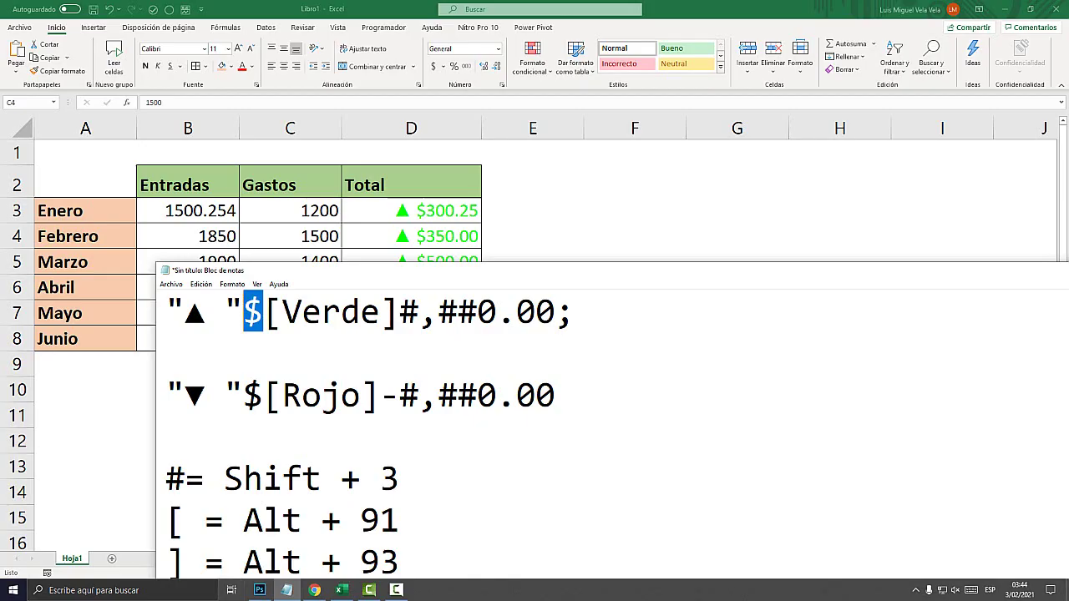
Add the notes 'alt + 31= ▼' and 'alt + 30= ▲' below the code.
left_click(166, 436)
key("Return")
key("Return")
key("Return")
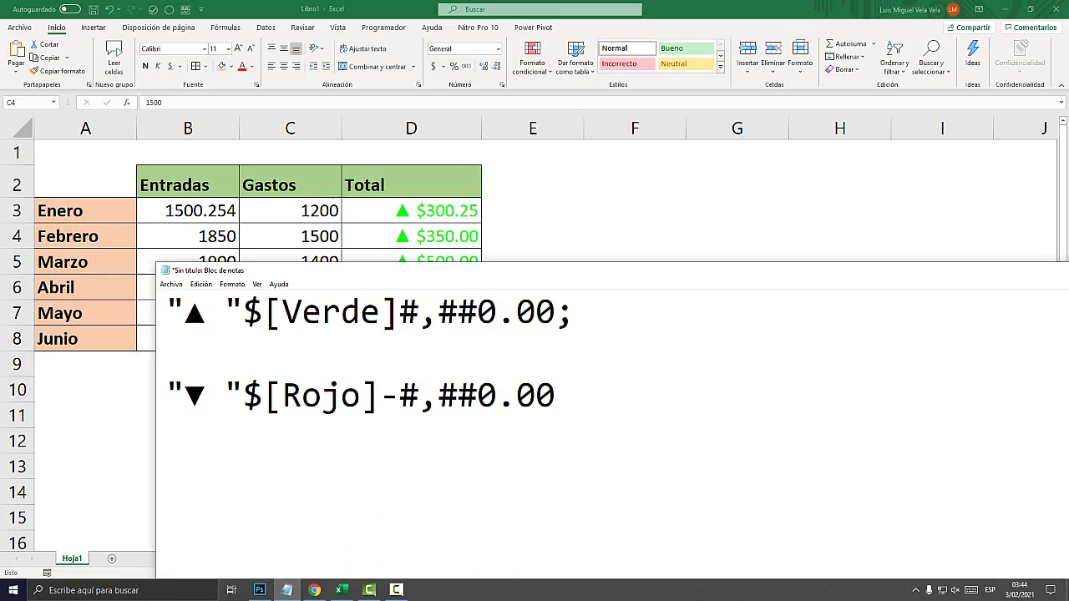
type("alt + 31")
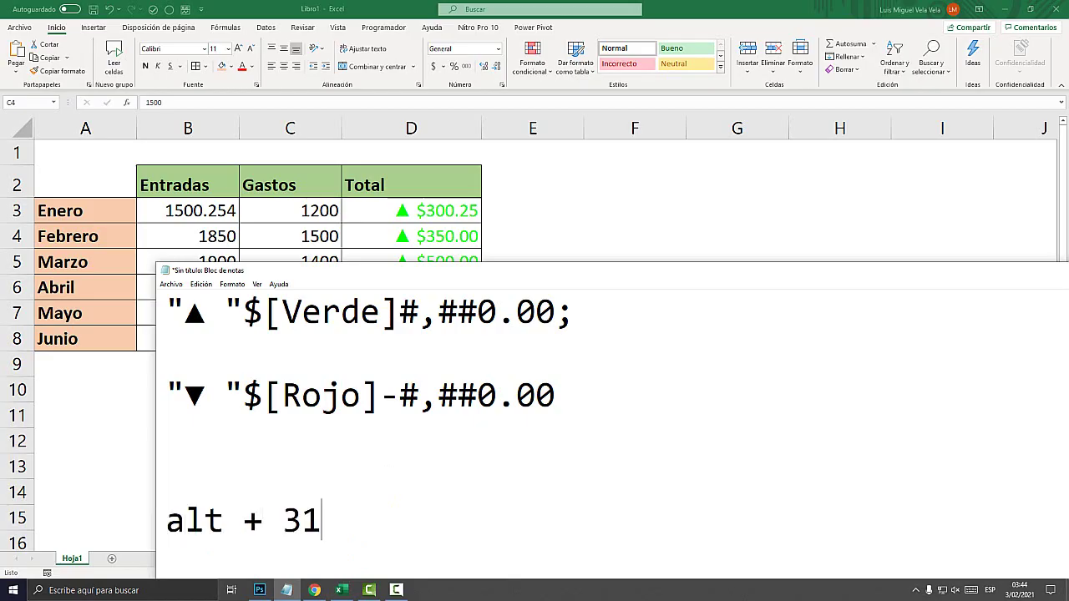
type("=  ")
type("▼")
key("Return")
type("alt")
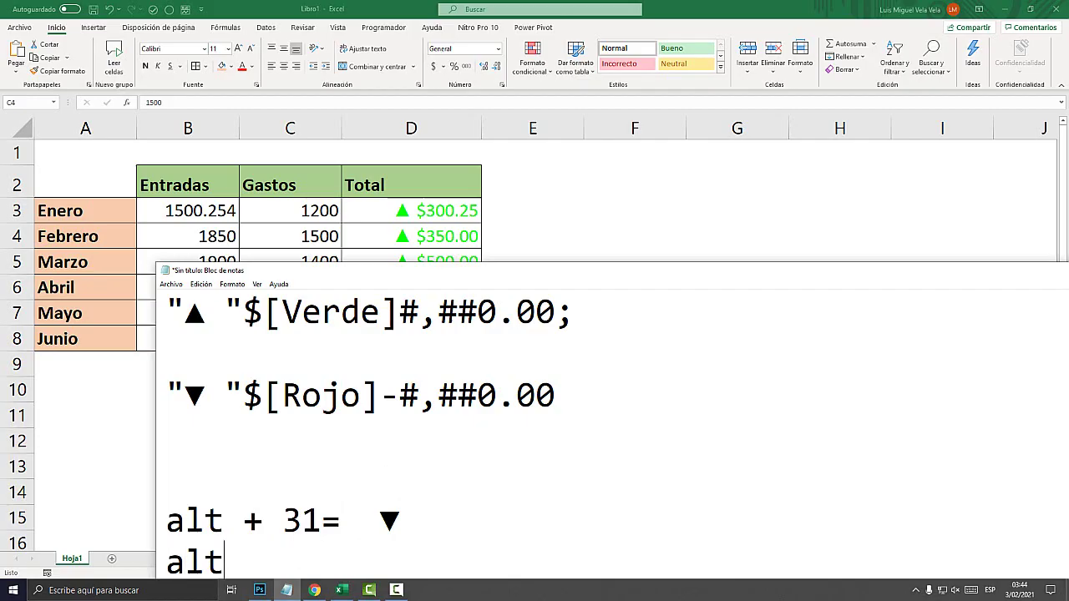
type(" + 30= ")
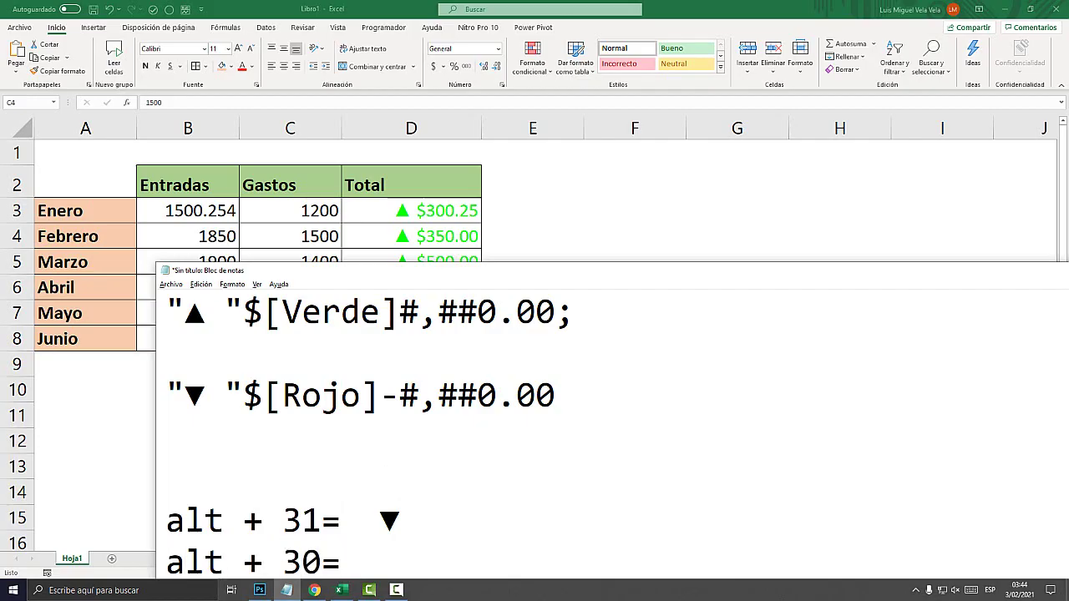
type("▲")
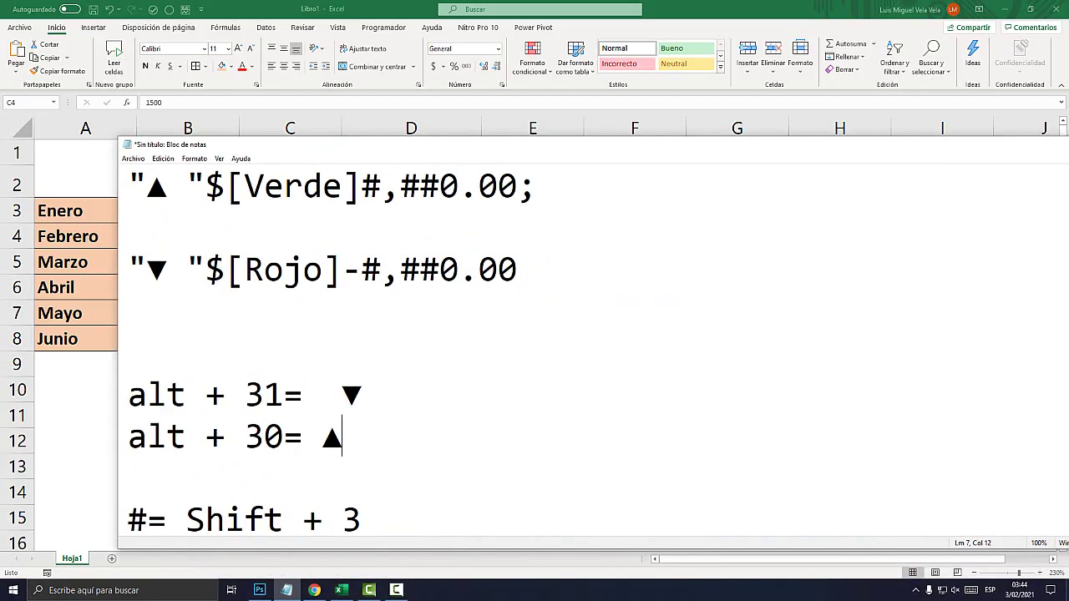
left_click_drag(284, 394, 245, 394)
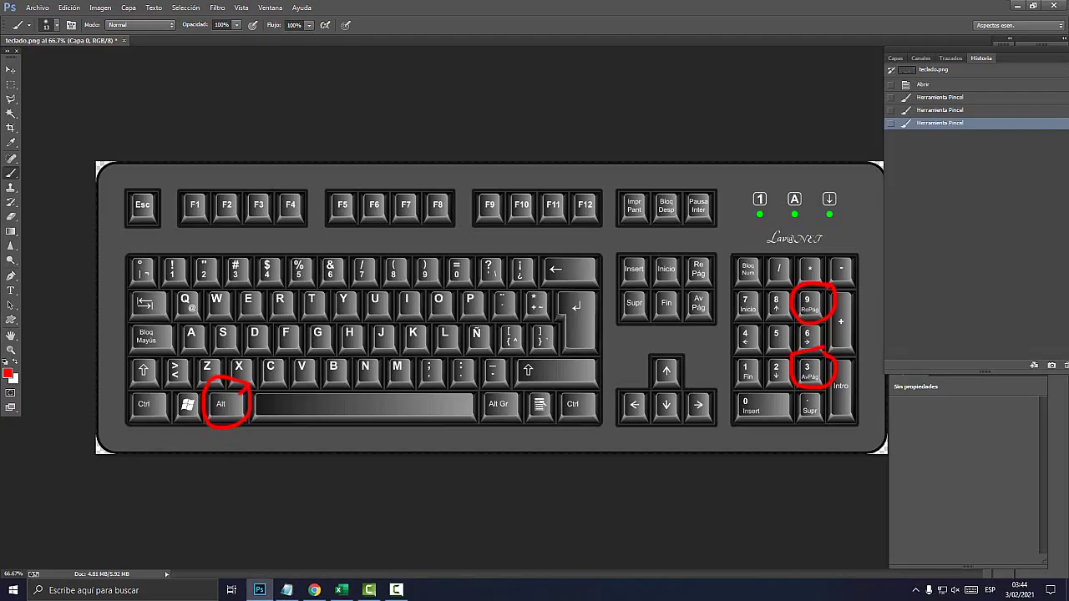
mouse_move(447, 284)
left_mouse_down()
mouse_move(727, 311)
mouse_move(664, 351)
left_mouse_up()
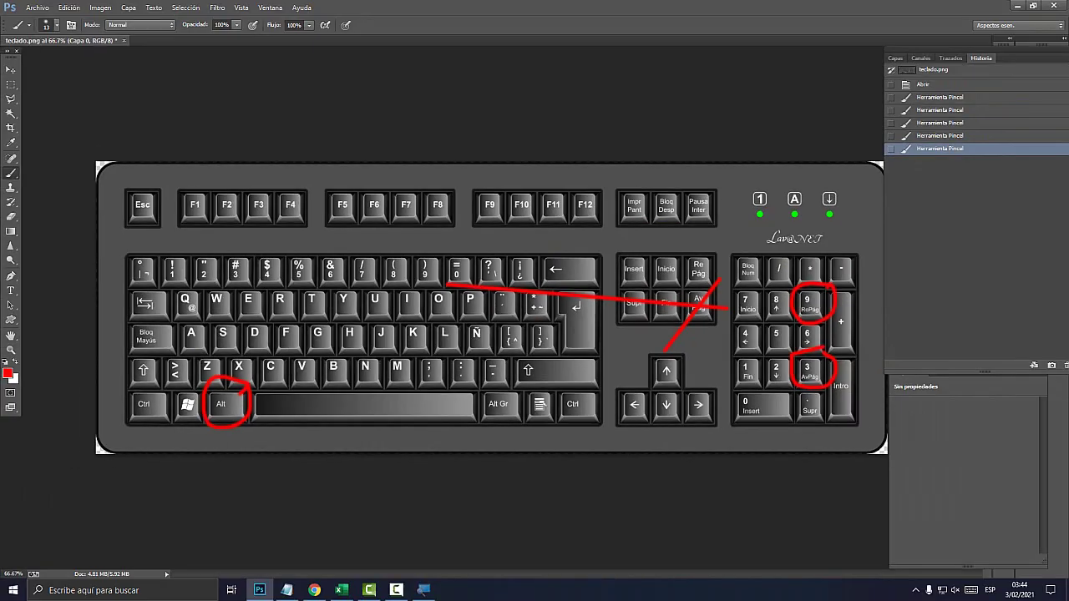
left_click(341, 590)
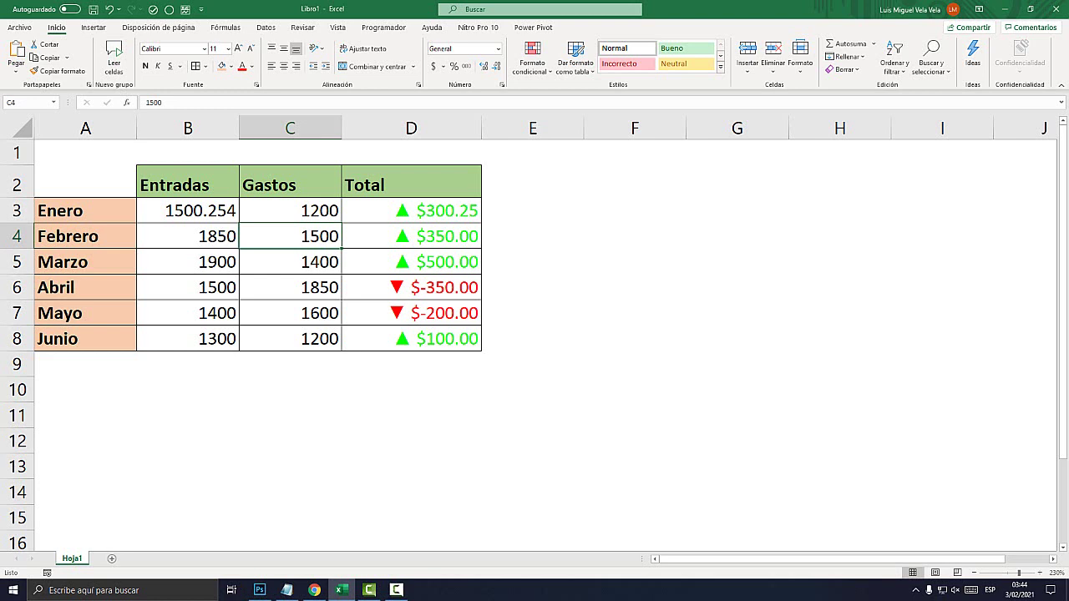